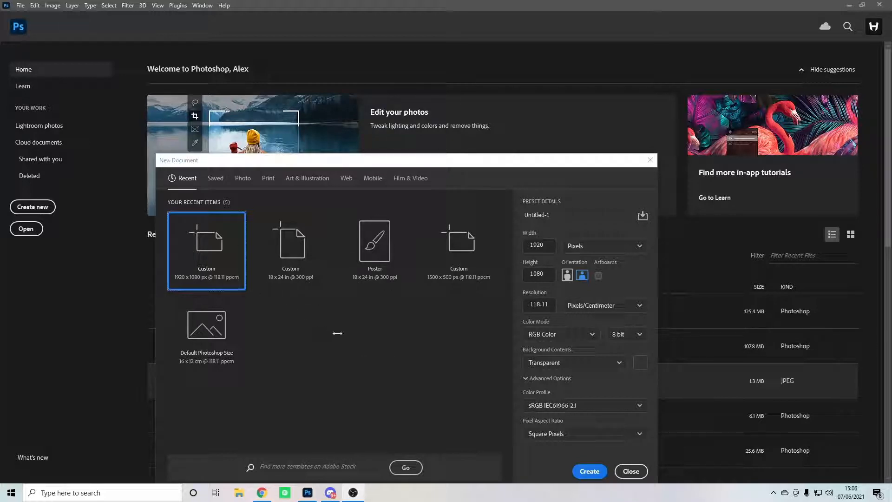
# Create a new 1920 x 1080 px RGB document with a transparent background.
pyautogui.click(365, 339)
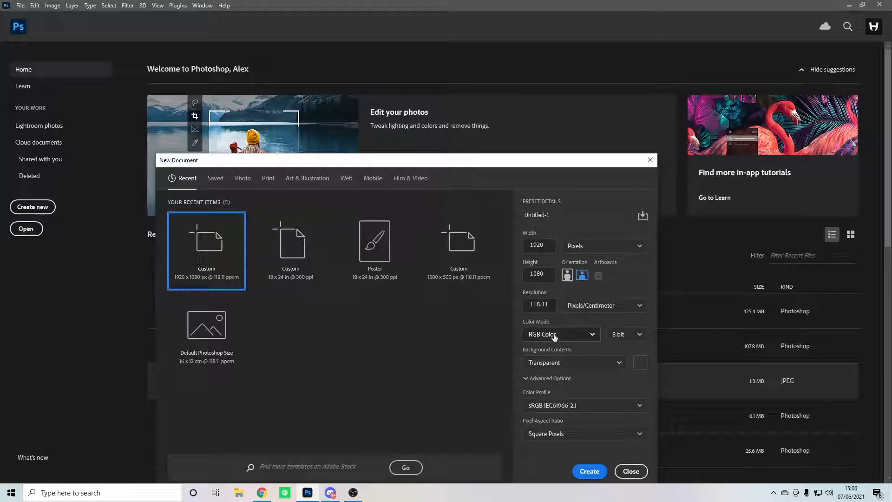
pyautogui.click(548, 364)
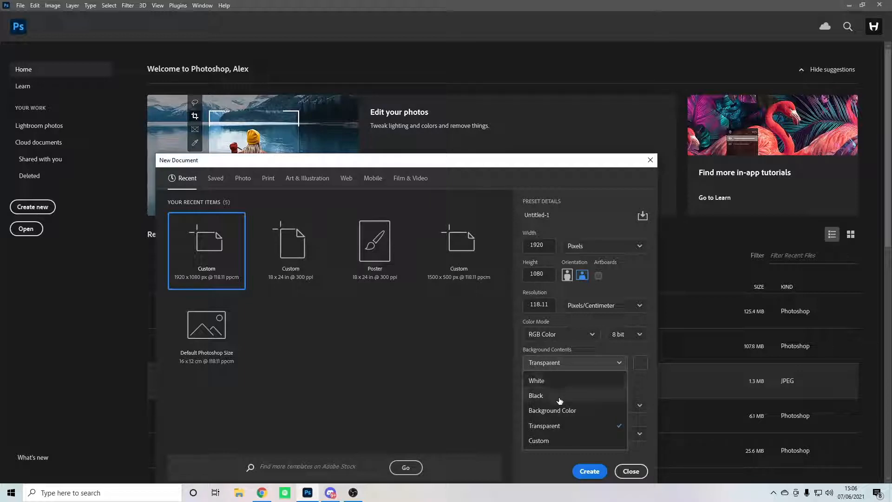
pyautogui.click(575, 426)
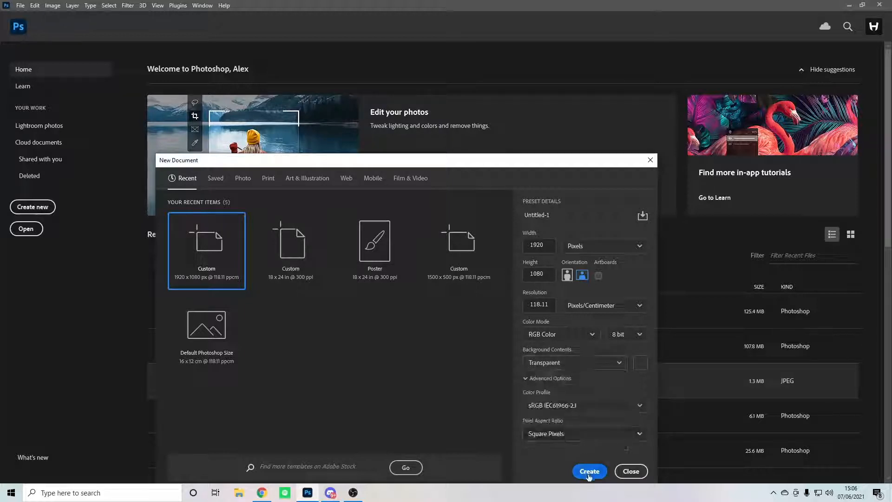
pyautogui.click(588, 471)
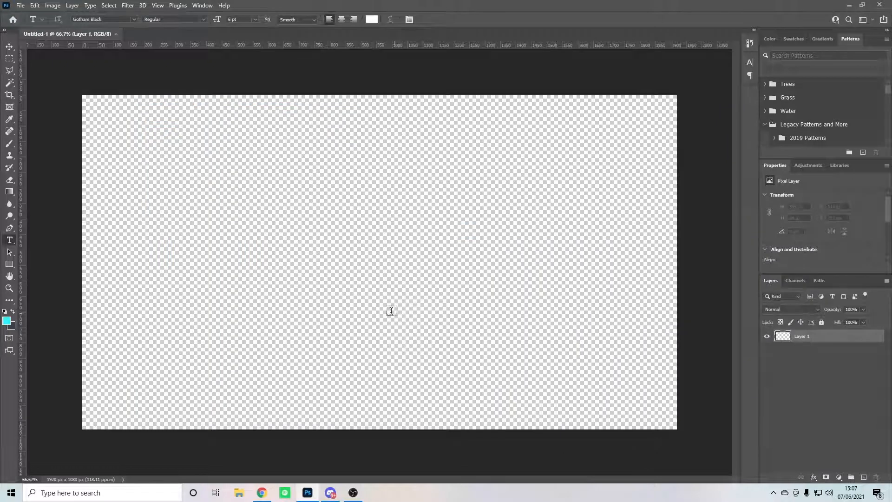
# Fill the empty canvas with the dark slate blue 3e4953 using the Paint Bucket tool.
pyautogui.click(10, 193)
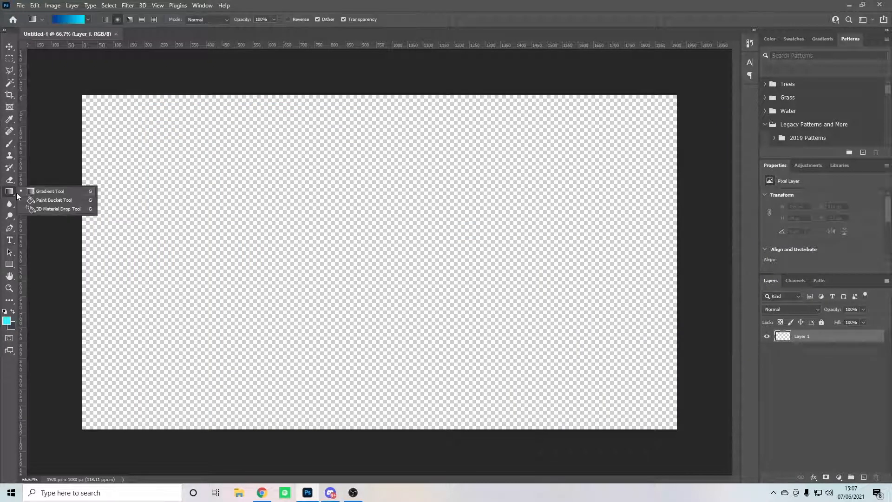
pyautogui.click(50, 199)
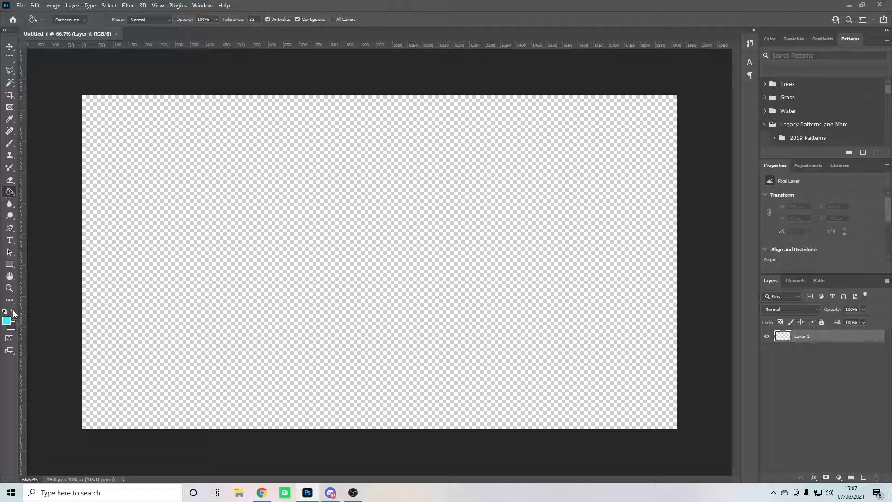
pyautogui.rightClick(11, 194)
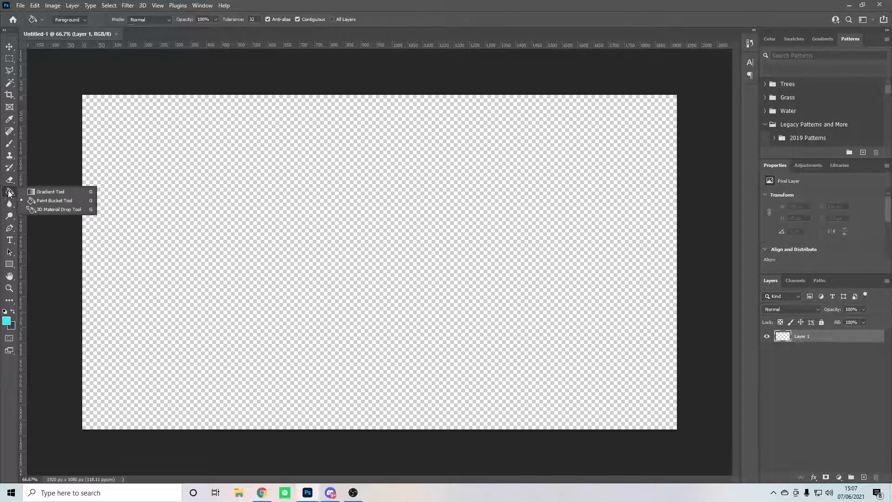
pyautogui.click(47, 204)
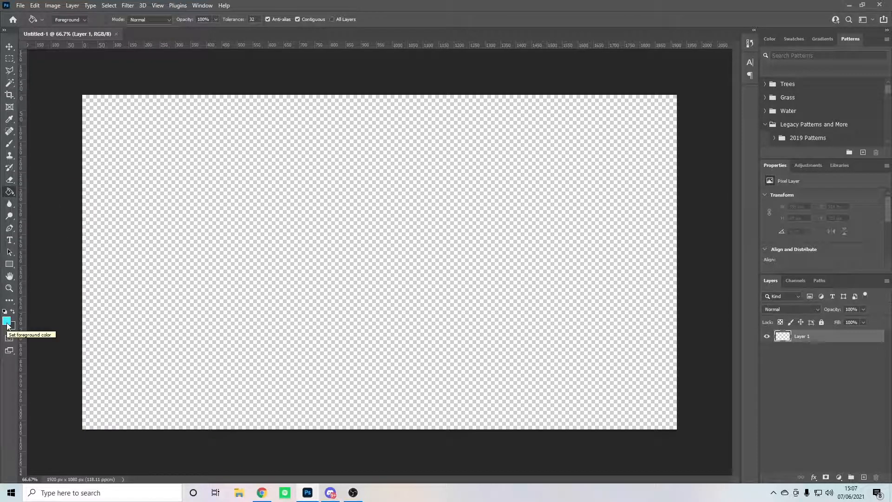
pyautogui.click(7, 321)
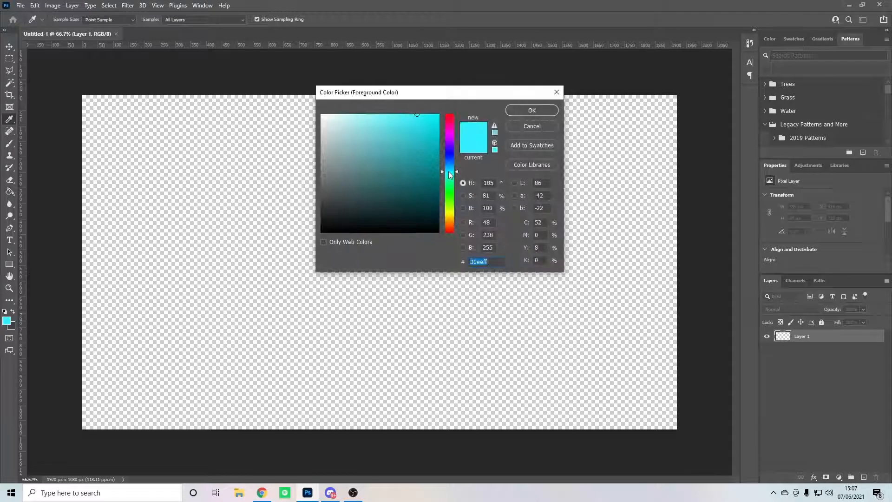
pyautogui.moveTo(448, 171); pyautogui.dragTo(453, 163)
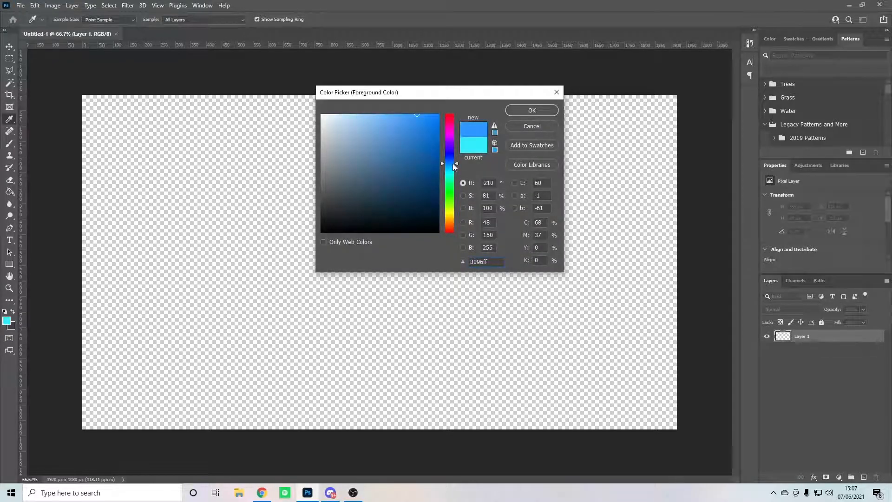
pyautogui.moveTo(366, 196); pyautogui.dragTo(349, 193)
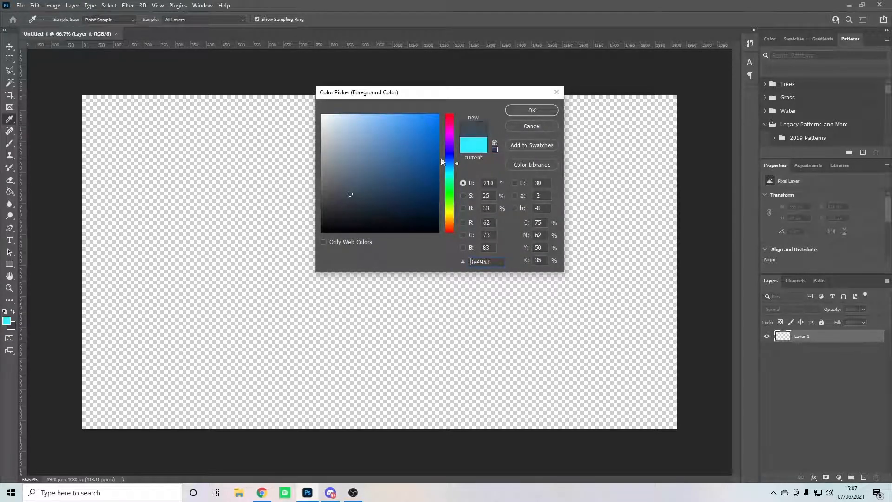
pyautogui.click(530, 110)
pyautogui.click(331, 210)
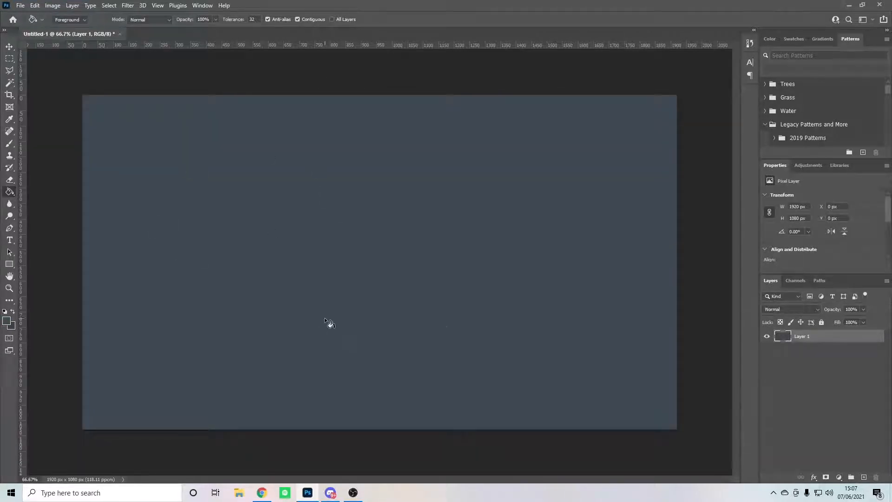
# Add a new layer, then place a horizontal and a vertical guide crossing at the canvas centre.
pyautogui.click(864, 477)
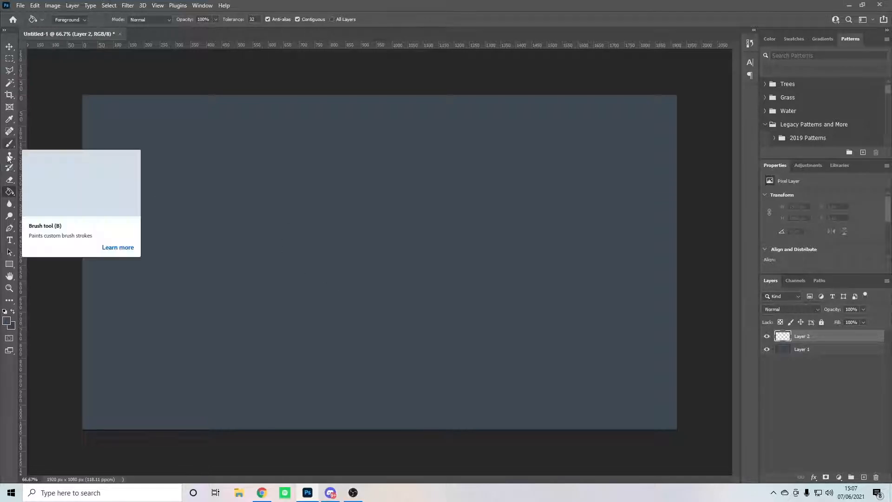
pyautogui.click(9, 265)
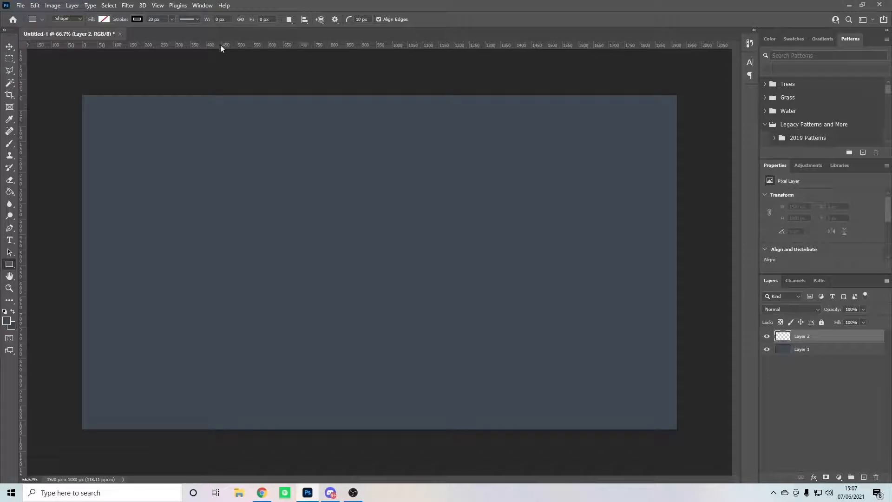
pyautogui.click(157, 5)
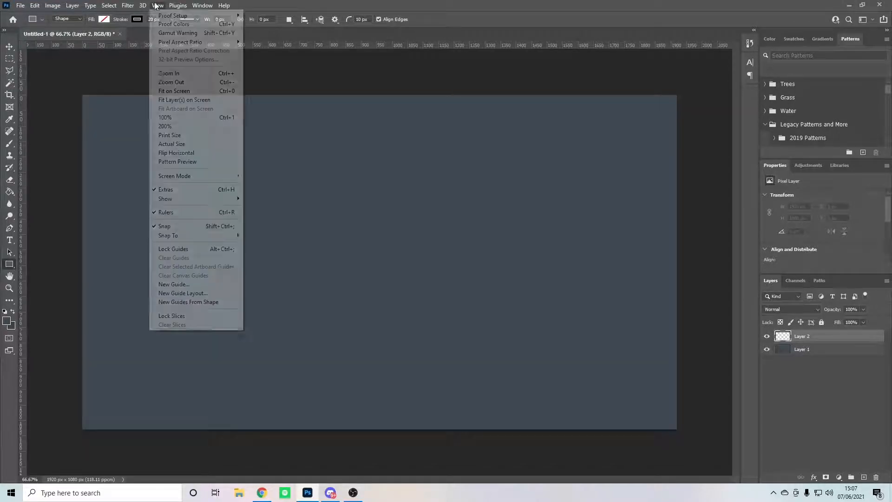
pyautogui.moveTo(186, 198)
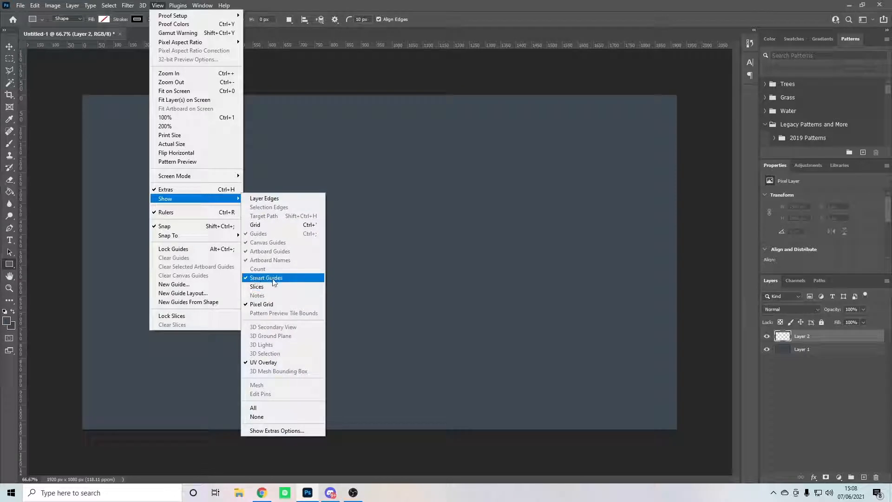
pyautogui.click(157, 5)
pyautogui.click(158, 5)
pyautogui.click(157, 6)
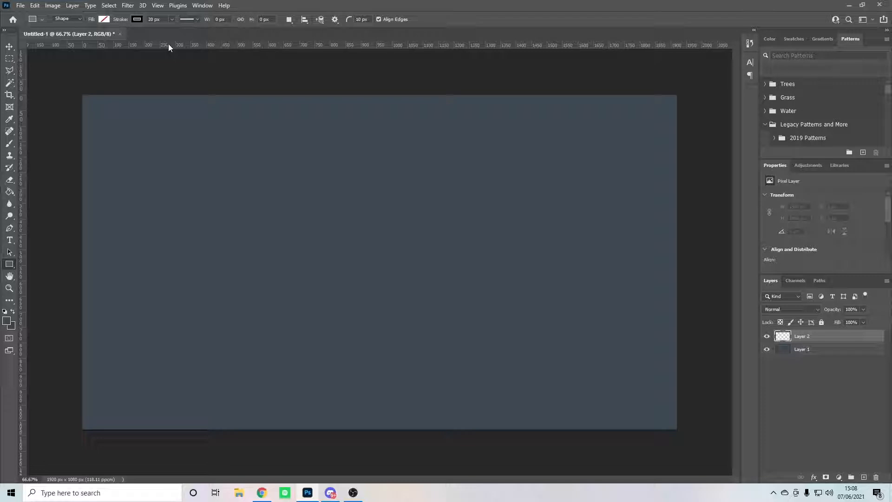
pyautogui.moveTo(166, 46); pyautogui.dragTo(157, 265)
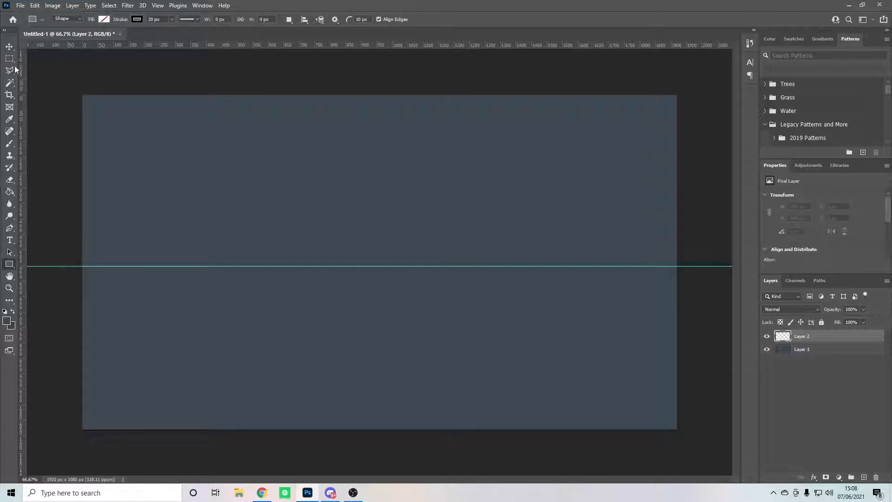
pyautogui.click(10, 47)
pyautogui.moveTo(56, 265); pyautogui.dragTo(380, 236)
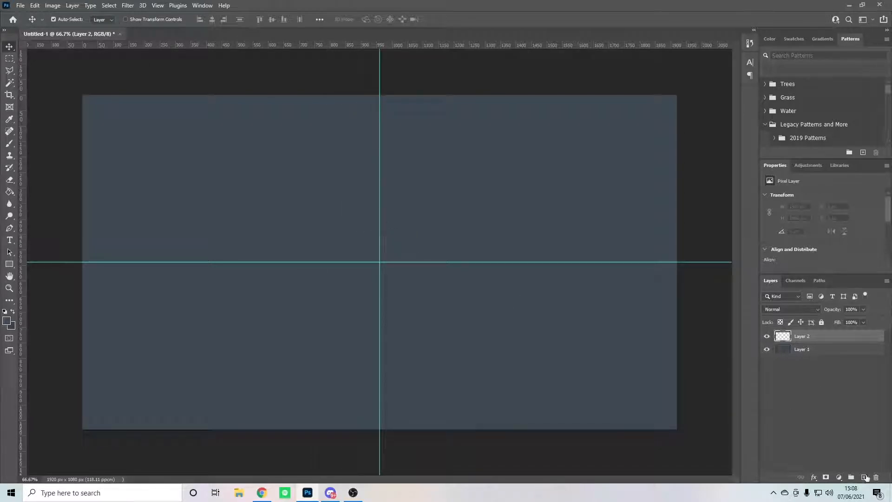
# Set up the Rectangle tool with no fill and a black 20 px stroke.
pyautogui.click(9, 264)
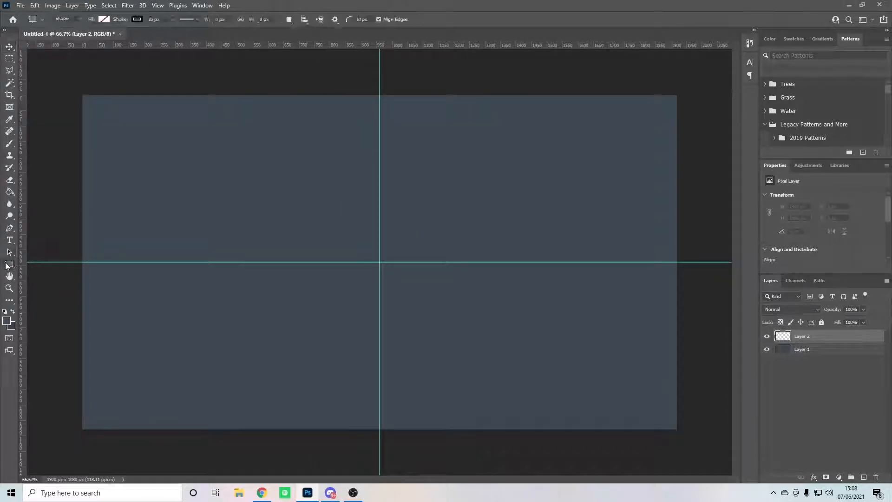
pyautogui.click(104, 19)
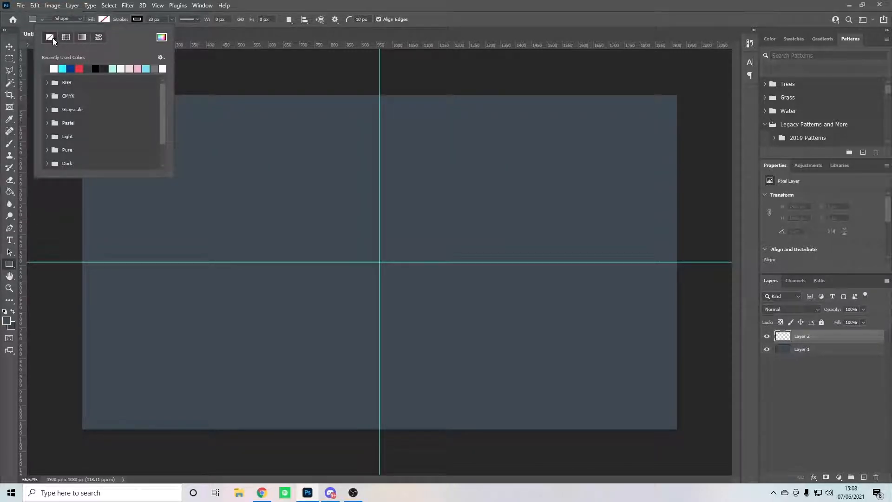
pyautogui.click(106, 21)
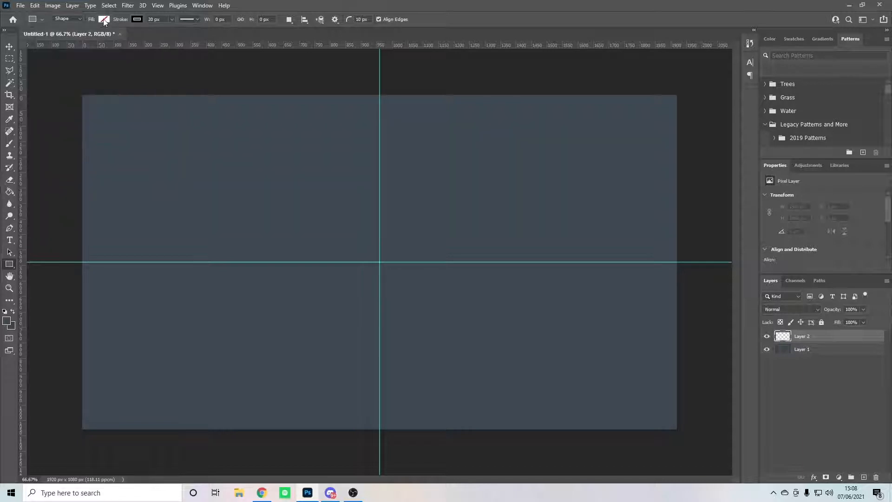
pyautogui.click(140, 19)
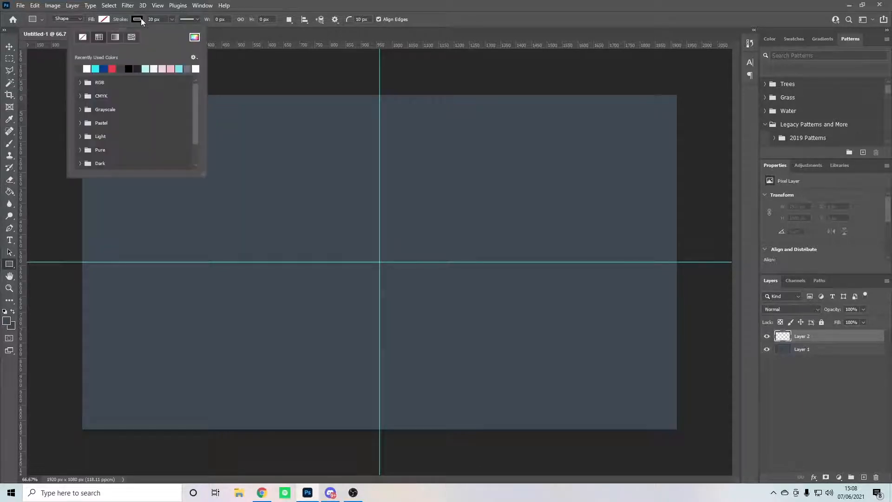
pyautogui.click(132, 70)
pyautogui.click(165, 19)
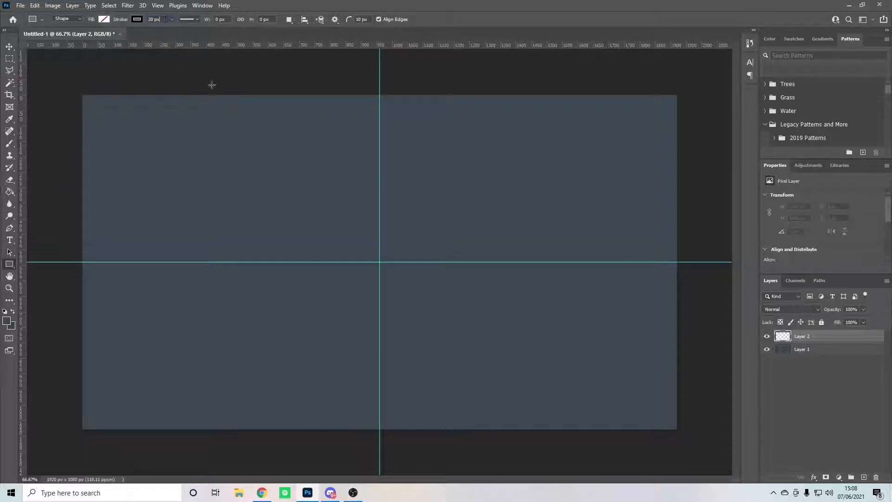
# Create a 1920 x 1080 px rectangle from its centre at the crossing of the guides.
pyautogui.click(379, 262)
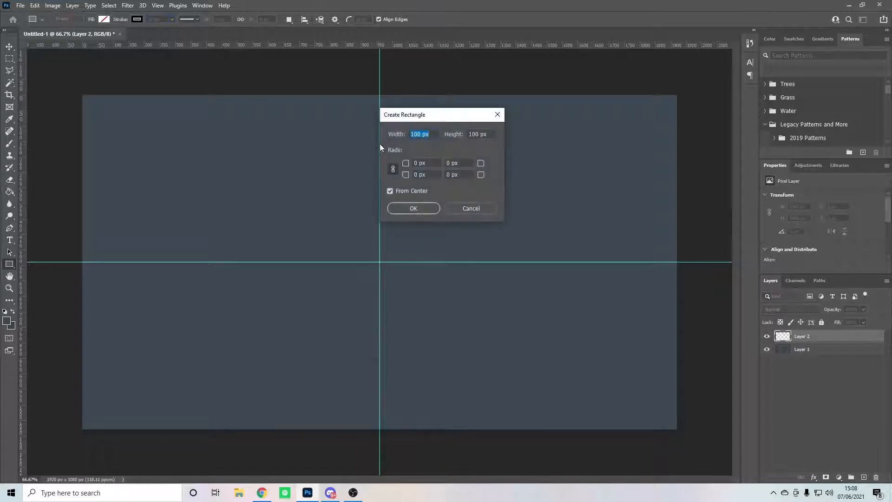
pyautogui.click(419, 137)
pyautogui.write('1920')
pyautogui.press('Tab')
pyautogui.write('8')
pyautogui.click(406, 209)
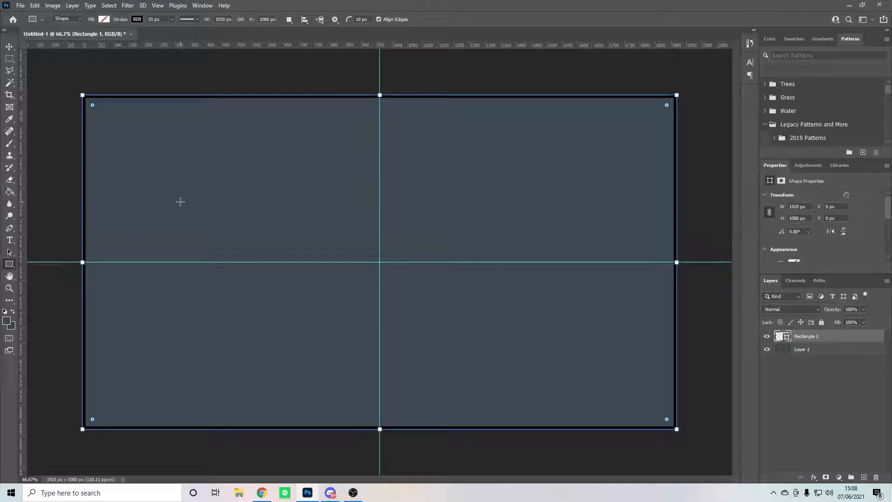
# Scale the rectangle frame proportionally about its centre to about 41.6% and apply the transform.
pyautogui.click(9, 46)
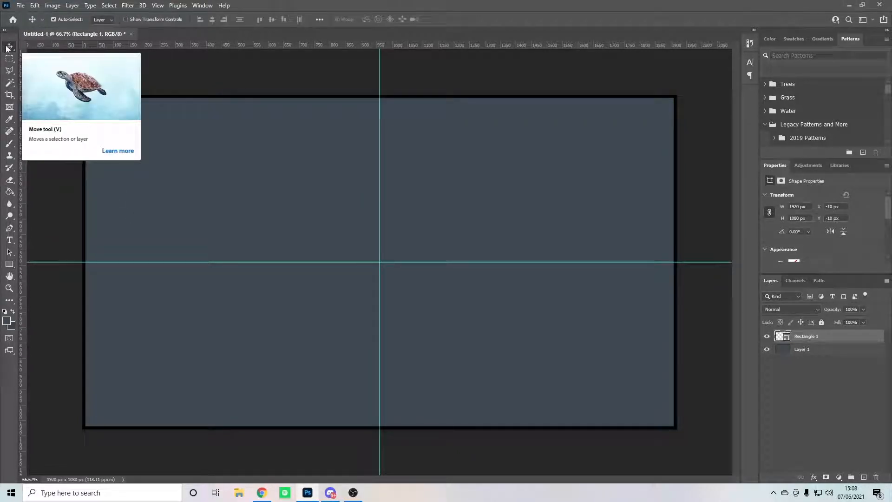
pyautogui.press('ctrl')
pyautogui.hotkey('ctrl', 't')
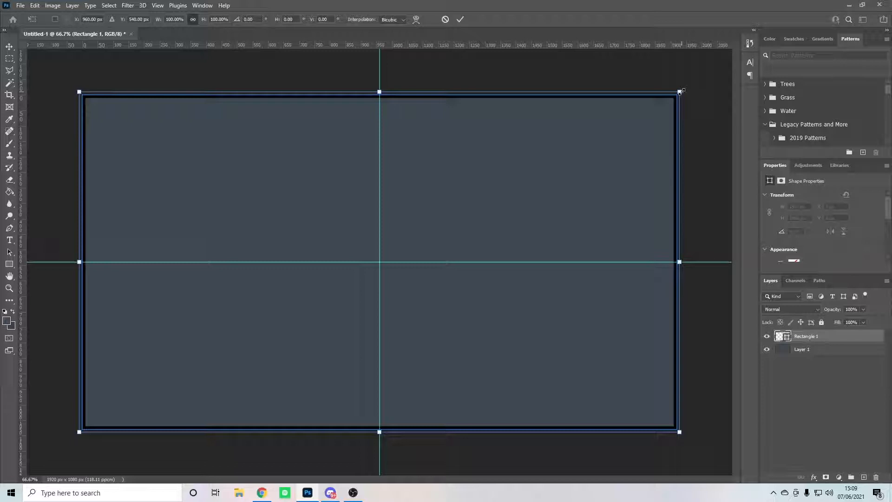
pyautogui.moveTo(679, 91); pyautogui.dragTo(513, 203)
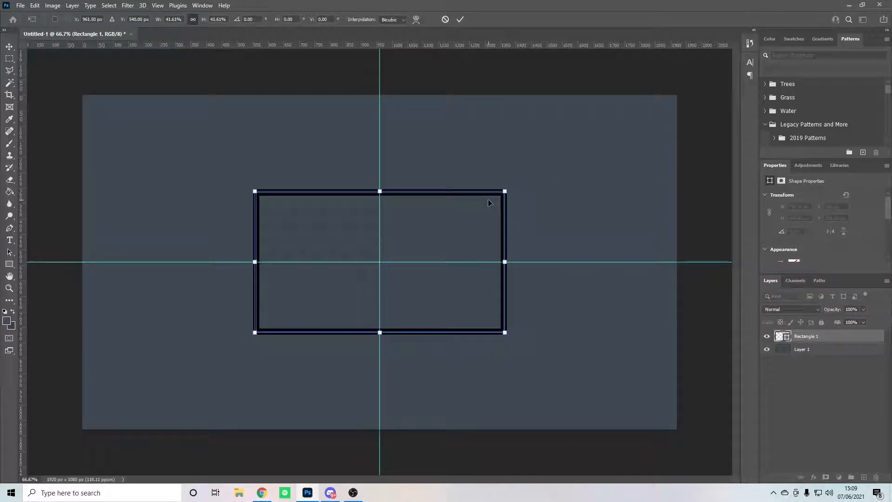
pyautogui.click(459, 20)
# Add a new layer above the scaled rectangle and activate the Polygonal Lasso tool.
pyautogui.scroll(-3, 370, 217)
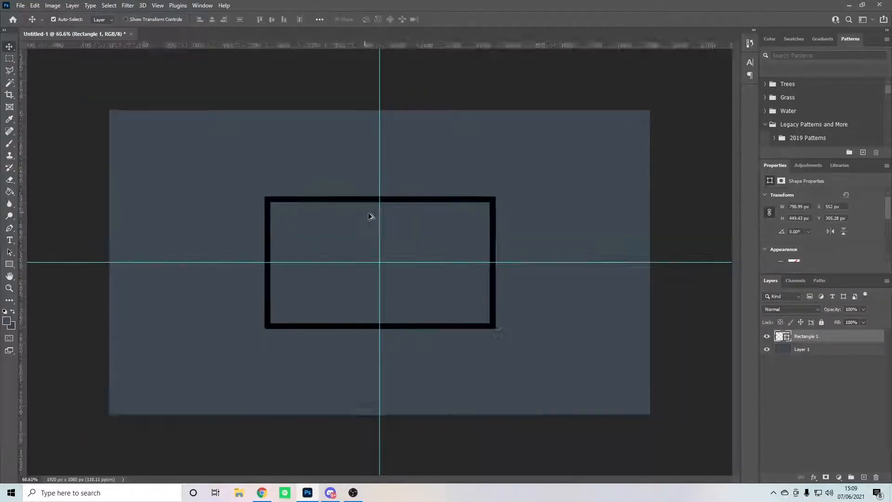
pyautogui.scroll(4, 392, 250)
pyautogui.scroll(4, 390, 250)
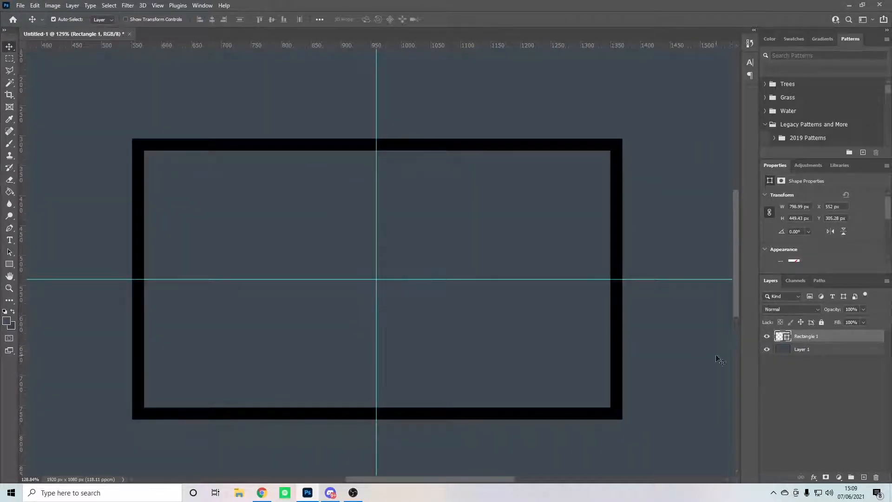
pyautogui.click(862, 478)
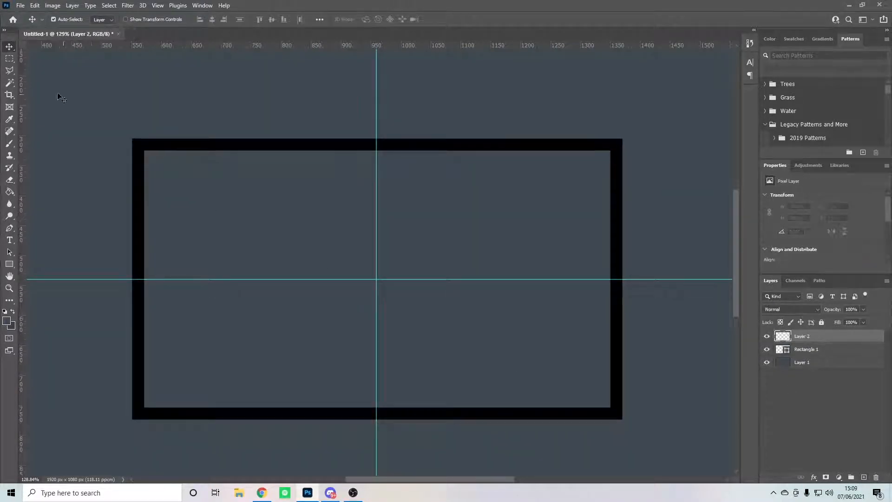
pyautogui.click(9, 73)
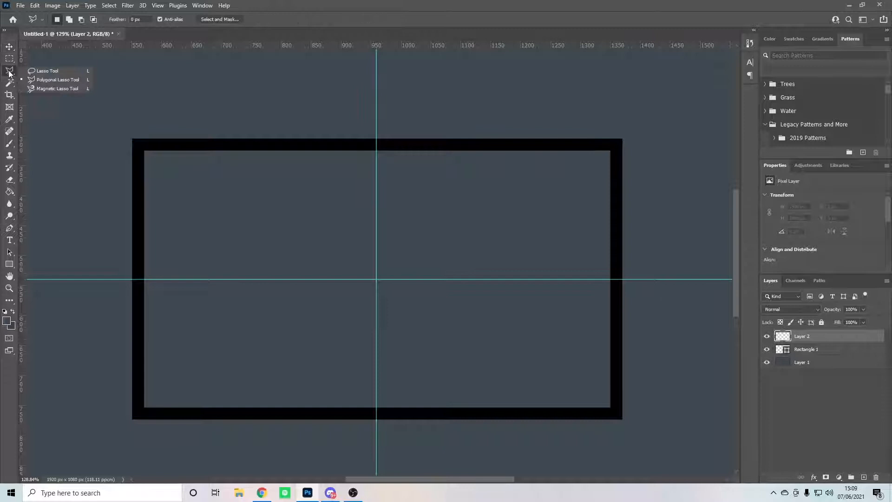
pyautogui.click(39, 80)
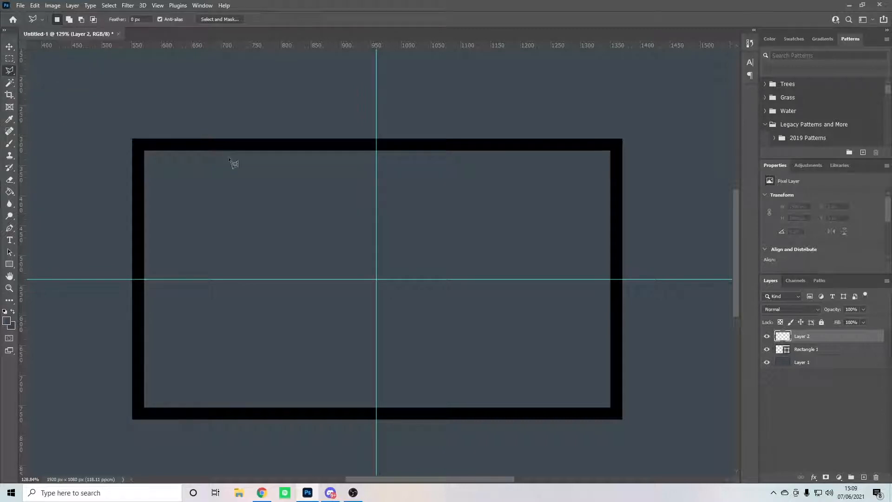
pyautogui.click(376, 150)
pyautogui.click(314, 151)
pyautogui.click(144, 151)
pyautogui.click(143, 246)
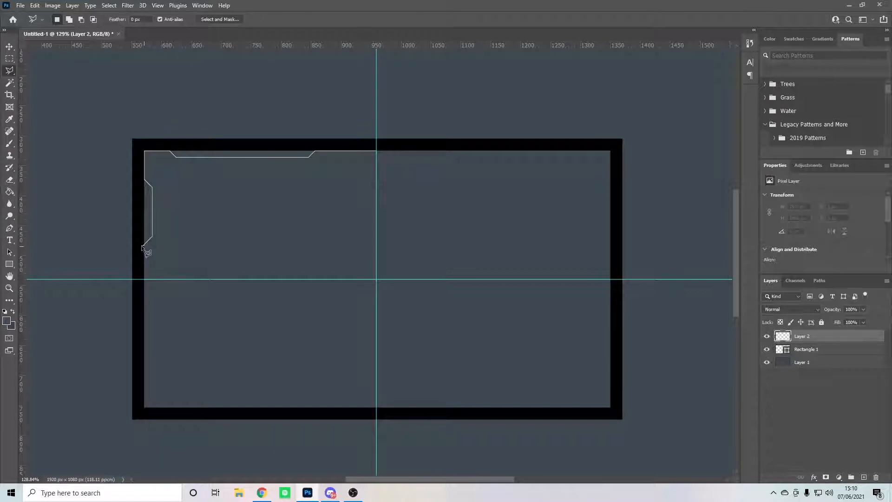
pyautogui.click(376, 149)
pyautogui.hotkey('ctrl', 'd')
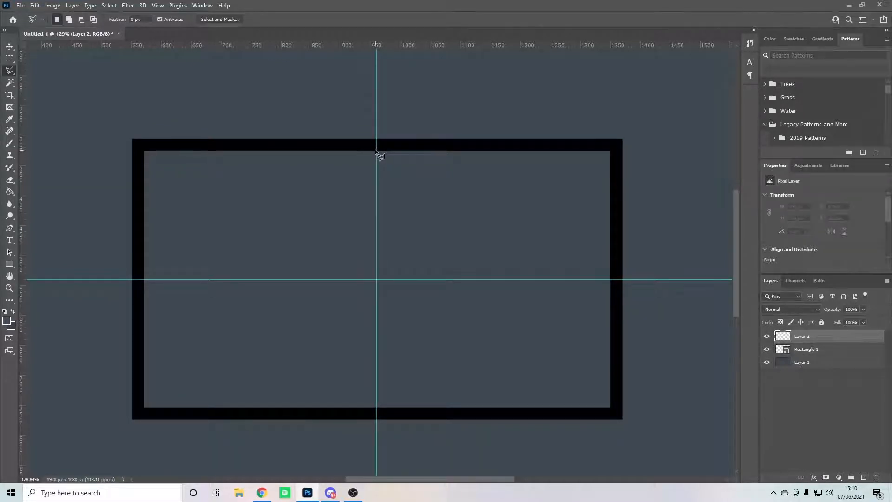
pyautogui.click(318, 151)
pyautogui.click(215, 158)
pyautogui.click(207, 150)
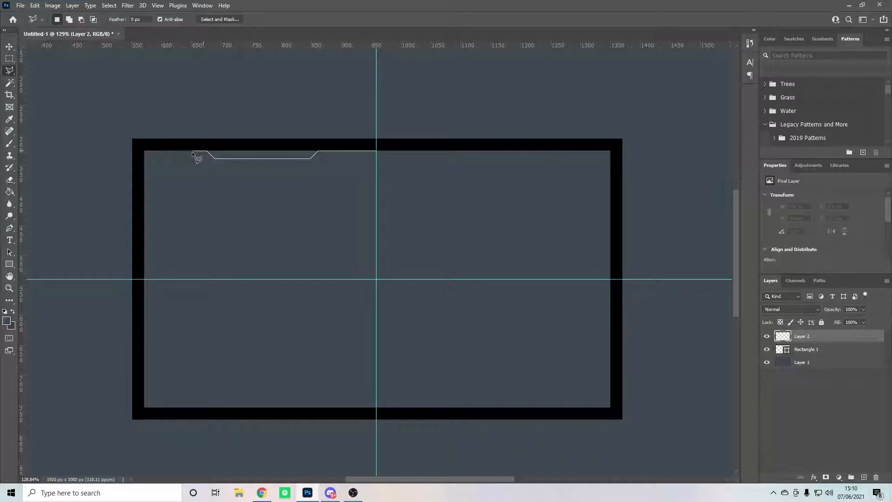
pyautogui.click(145, 152)
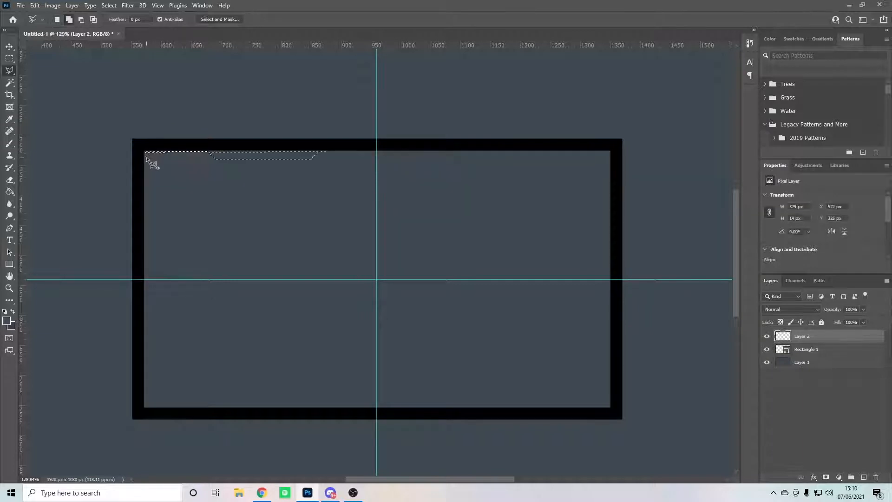
pyautogui.hotkey('ctrl', 'd')
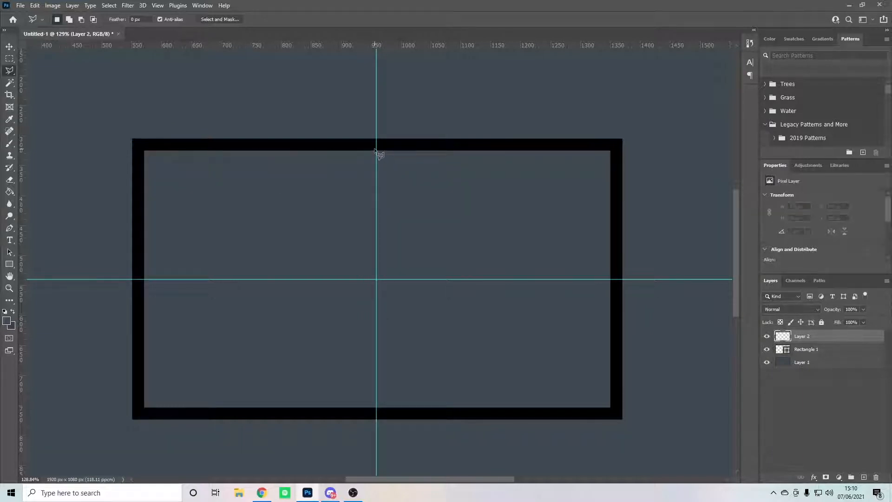
# Start a polygonal selection at the vertical guide, tracing the upper inner edge with one shallow bevelled notch to the upper-left inner corner.
pyautogui.click(376, 151)
pyautogui.click(323, 151)
pyautogui.click(317, 159)
pyautogui.click(194, 158)
pyautogui.click(144, 152)
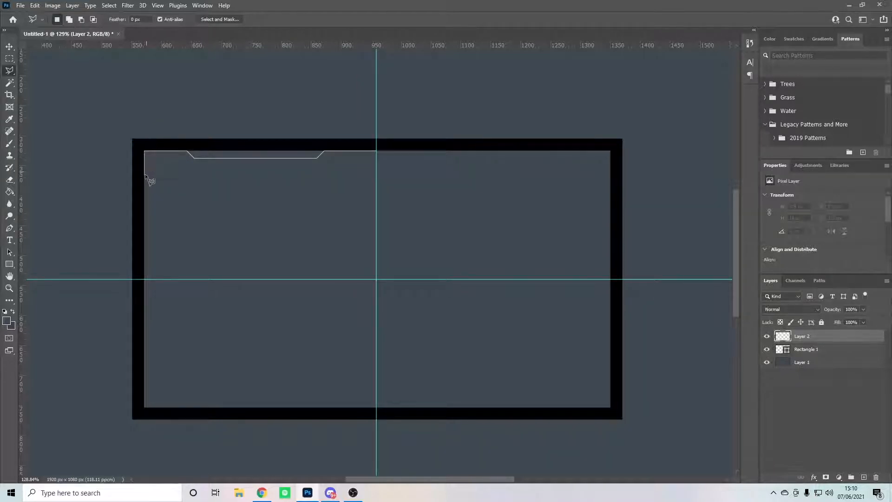
# Continue the outline down the left inner edge with a matching notch to the horizontal guide, and close it around the outer corner, about 410 x 235 px.
pyautogui.click(145, 183)
pyautogui.click(152, 245)
pyautogui.click(144, 254)
pyautogui.click(144, 279)
pyautogui.click(131, 279)
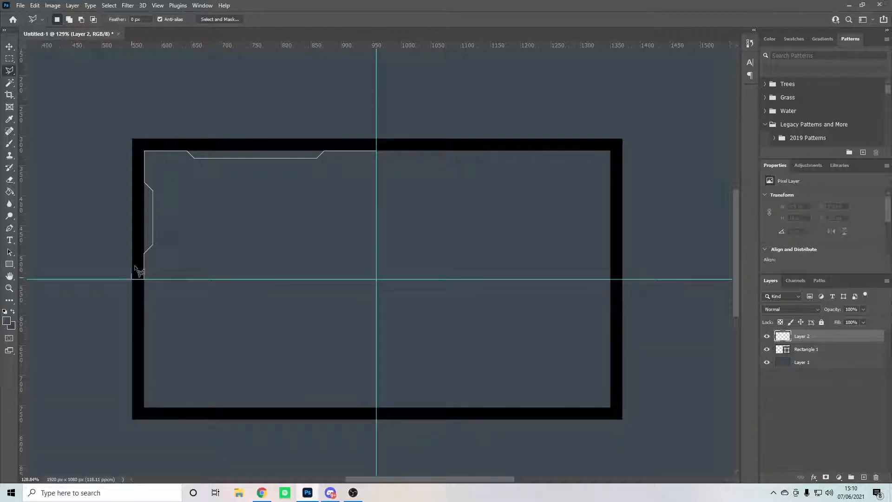
pyautogui.click(133, 139)
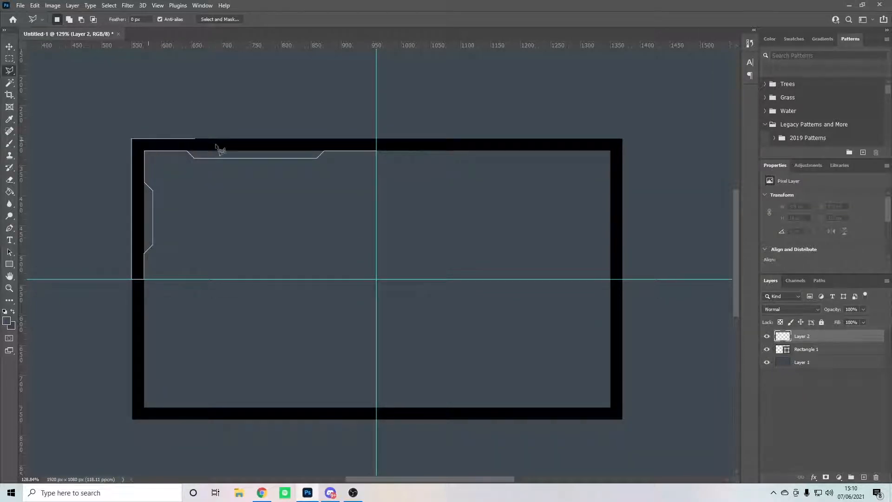
pyautogui.click(376, 138)
pyautogui.doubleClick(376, 150)
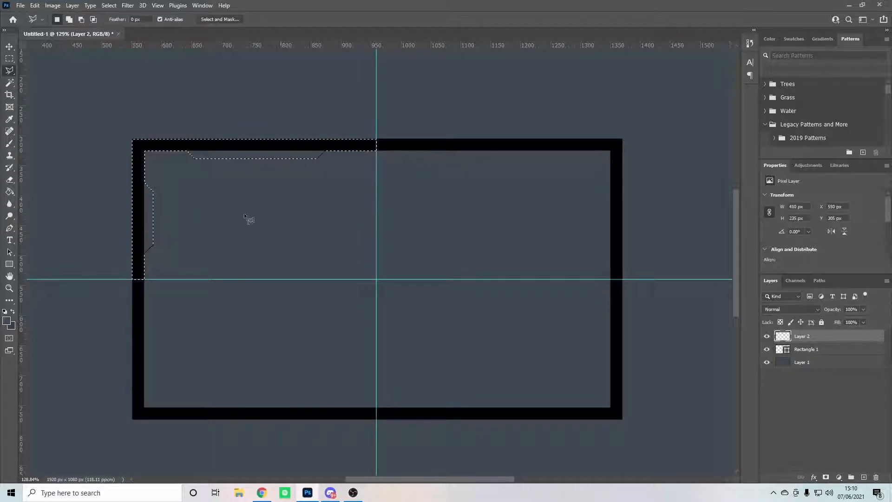
# Fill the notched corner selection with black using a custom colour, and clear the selection.
pyautogui.rightClick(242, 148)
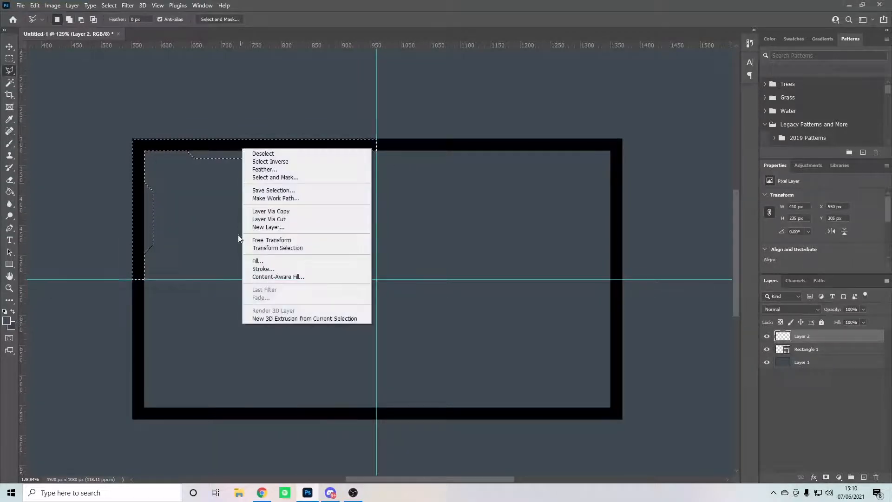
pyautogui.click(255, 261)
pyautogui.click(436, 130)
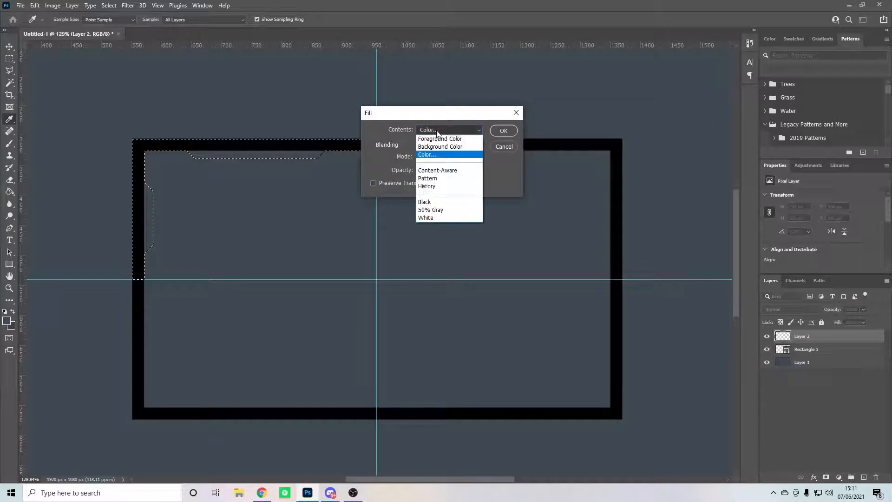
pyautogui.click(436, 155)
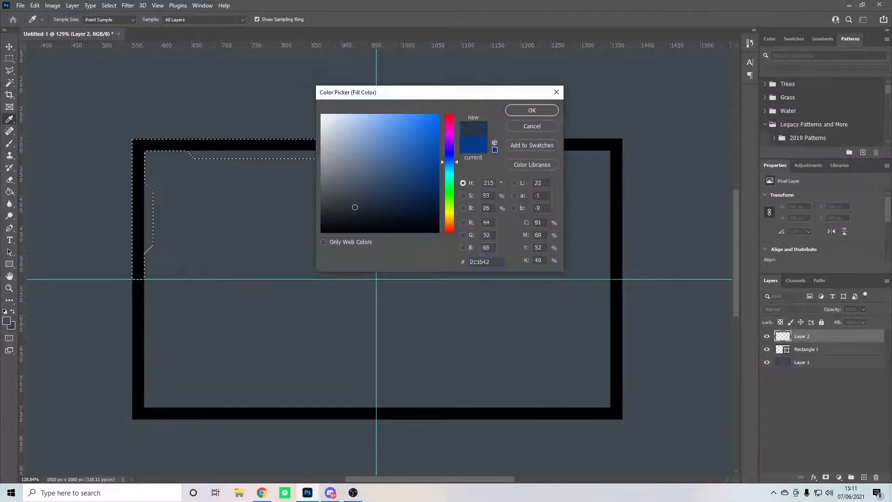
pyautogui.click(534, 110)
pyautogui.click(492, 131)
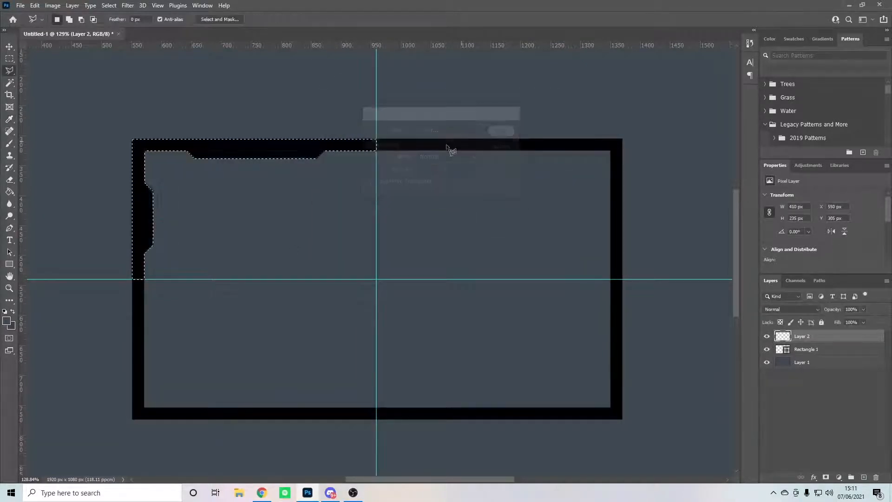
pyautogui.hotkey('ctrl', 'd')
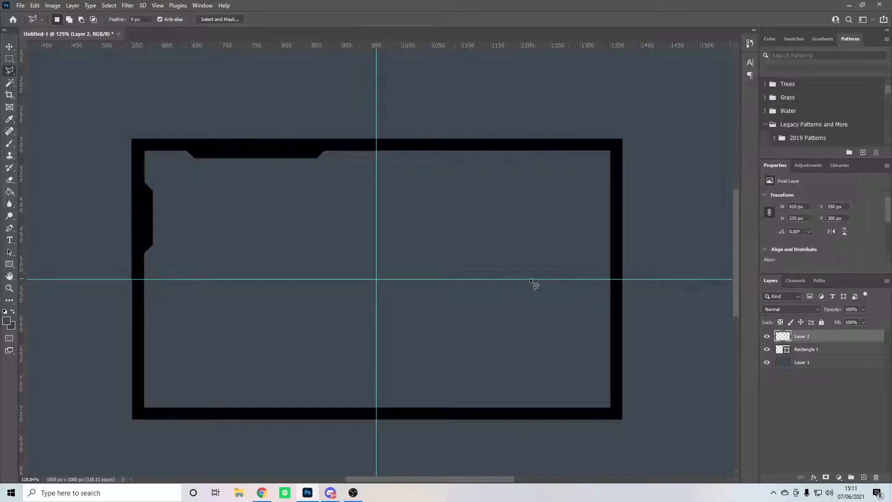
# Delete the Rectangle 1 layer and select the layer holding the filled notched corner piece.
pyautogui.click(814, 350)
pyautogui.press('Delete')
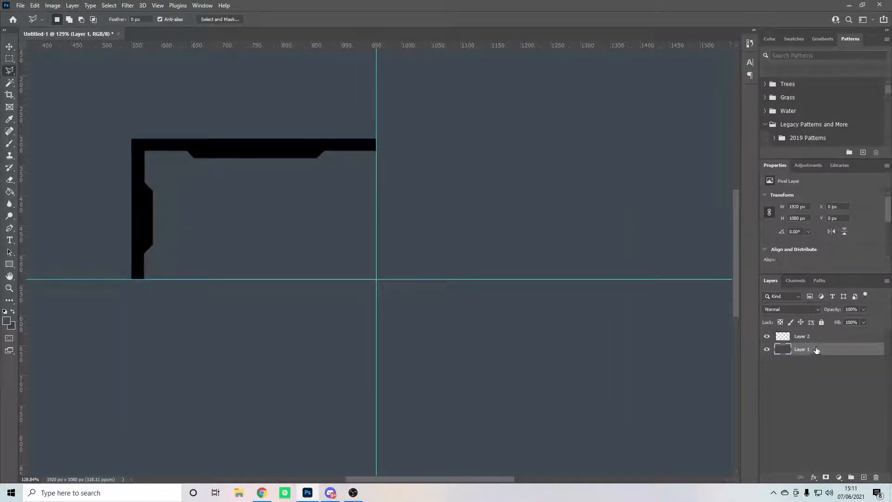
pyautogui.click(819, 340)
pyautogui.hotkey('ctrl', 't')
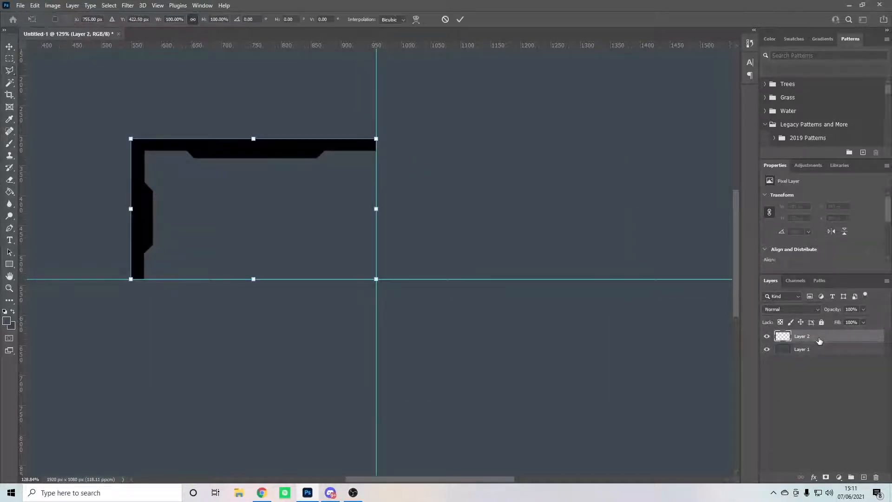
pyautogui.click(460, 19)
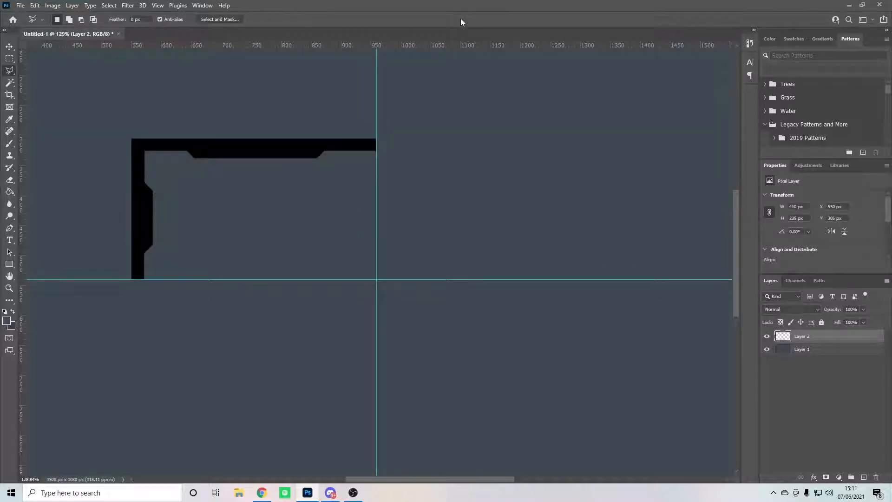
# Duplicate the corner piece, flip the copy horizontally and place it against the vertical guide at X 960 px to mirror the original.
pyautogui.hotkey('ctrl', 'j')
pyautogui.hotkey('ctrl', 't')
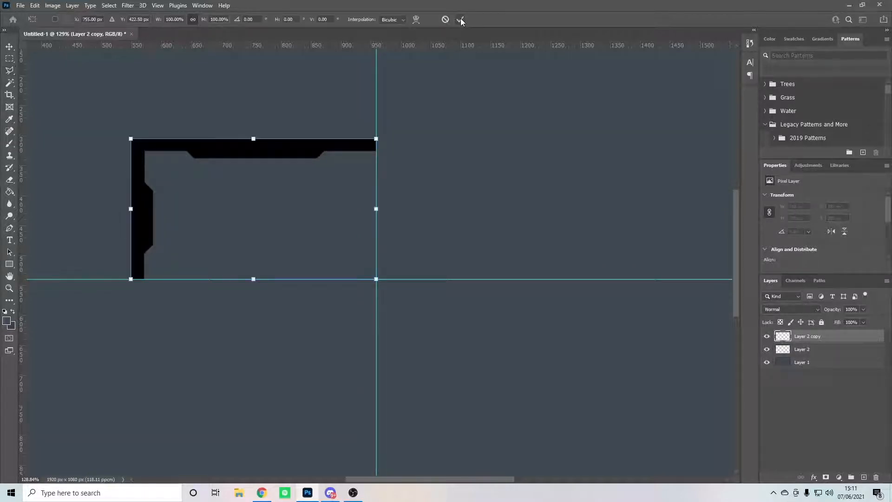
pyautogui.click(35, 5)
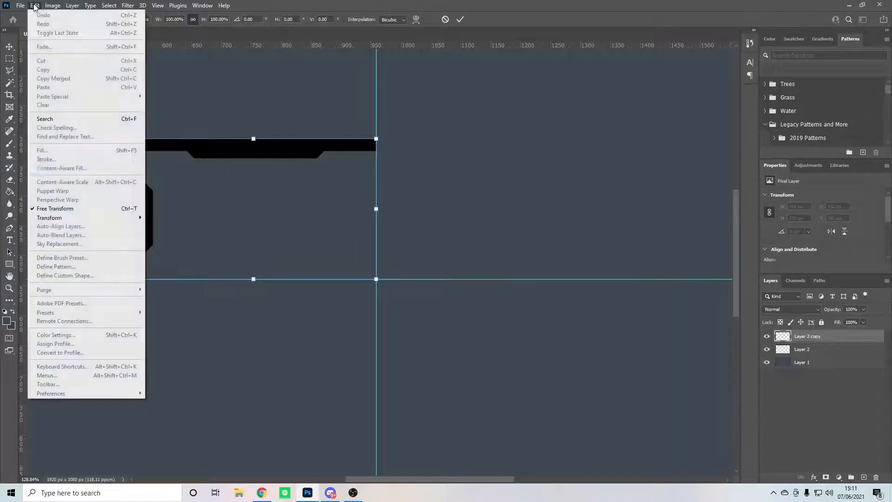
pyautogui.moveTo(62, 219)
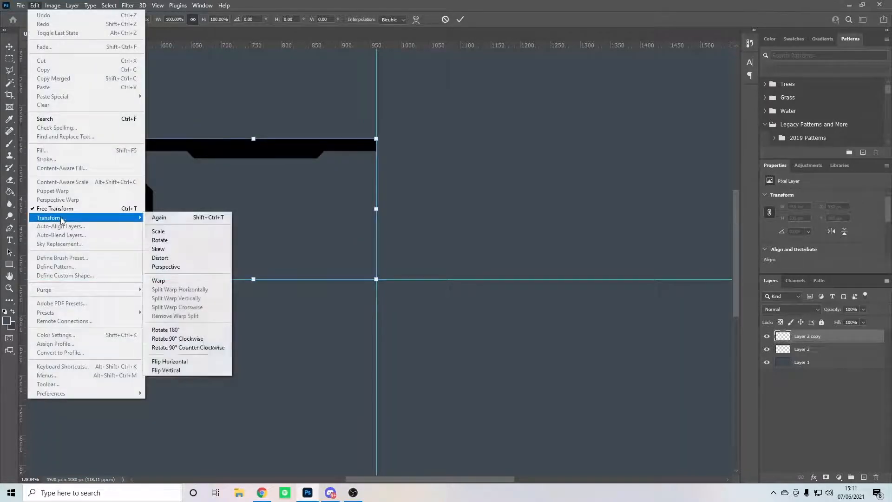
pyautogui.click(214, 364)
pyautogui.moveTo(253, 217); pyautogui.dragTo(496, 225)
pyautogui.click(460, 19)
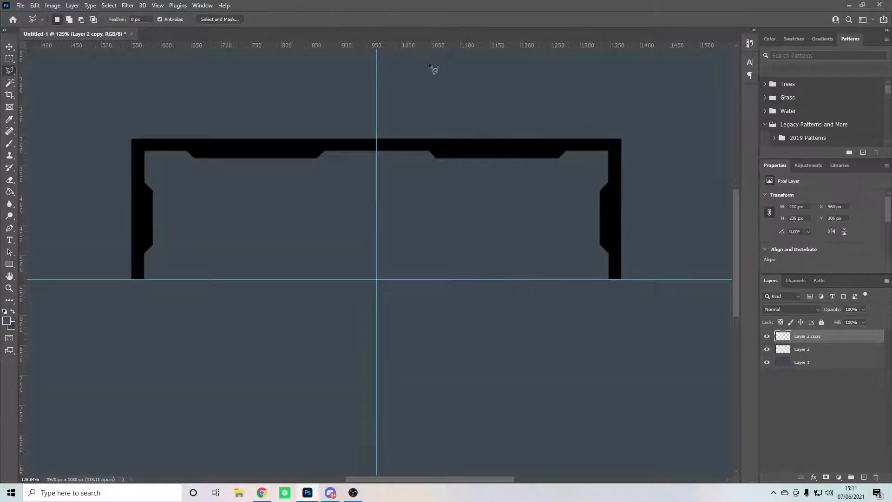
# Merge the original corner piece and its mirrored copy into one layer.
pyautogui.scroll(-5, 358, 201)
pyautogui.scroll(5, 390, 217)
pyautogui.scroll(-3, 399, 176)
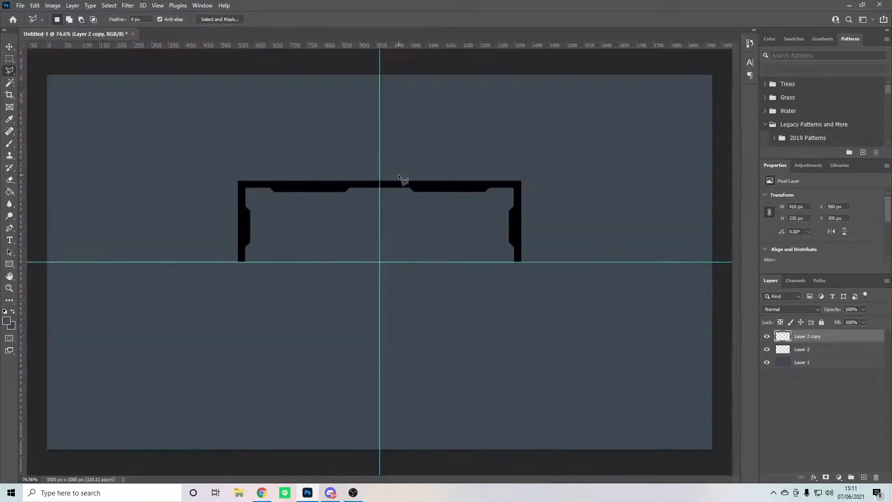
pyautogui.scroll(2, 399, 176)
pyautogui.keyDown('shift'); pyautogui.click(811, 349); pyautogui.keyUp('shift')
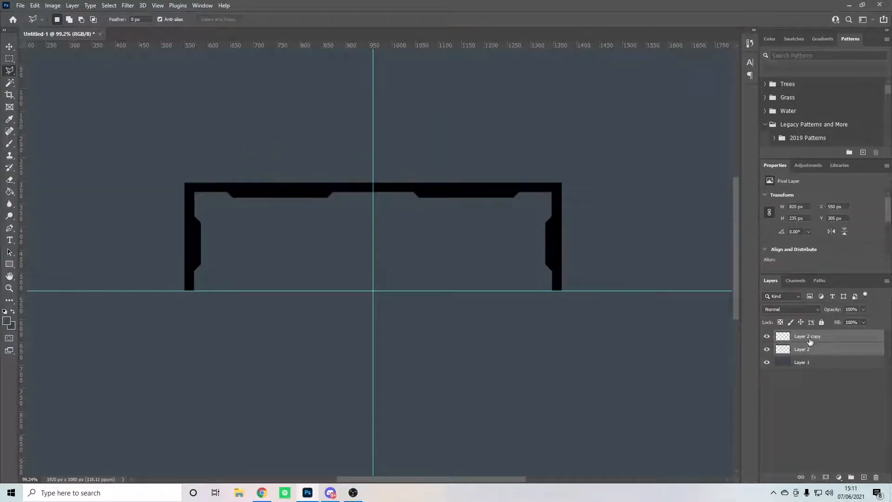
pyautogui.click(831, 337)
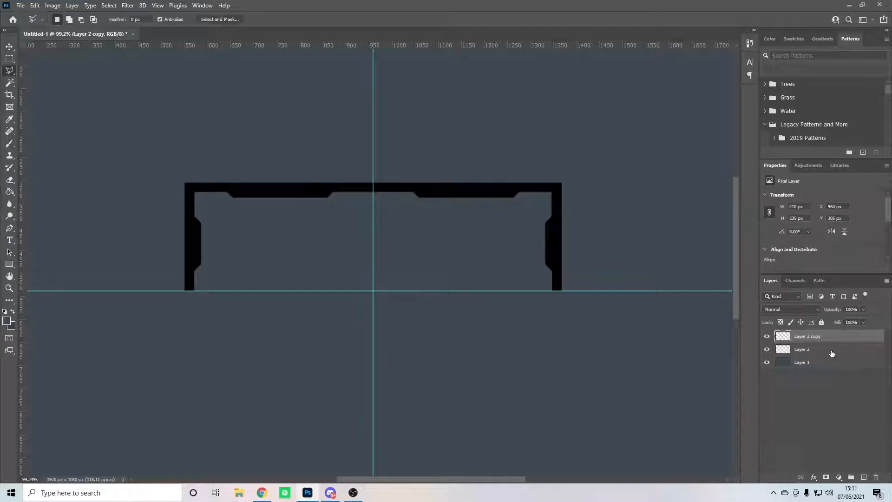
pyautogui.keyDown('shift'); pyautogui.click(831, 352); pyautogui.keyUp('shift')
pyautogui.rightClick(828, 348)
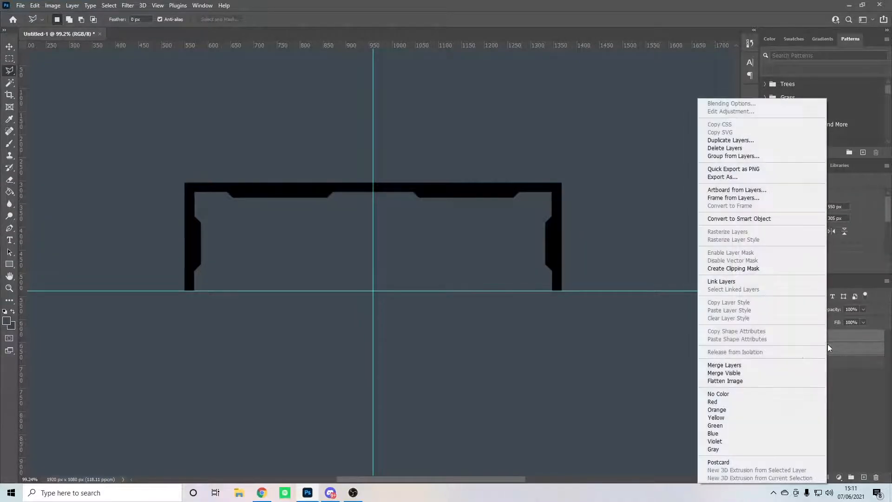
pyautogui.click(727, 365)
pyautogui.hotkey('ctrl', 't')
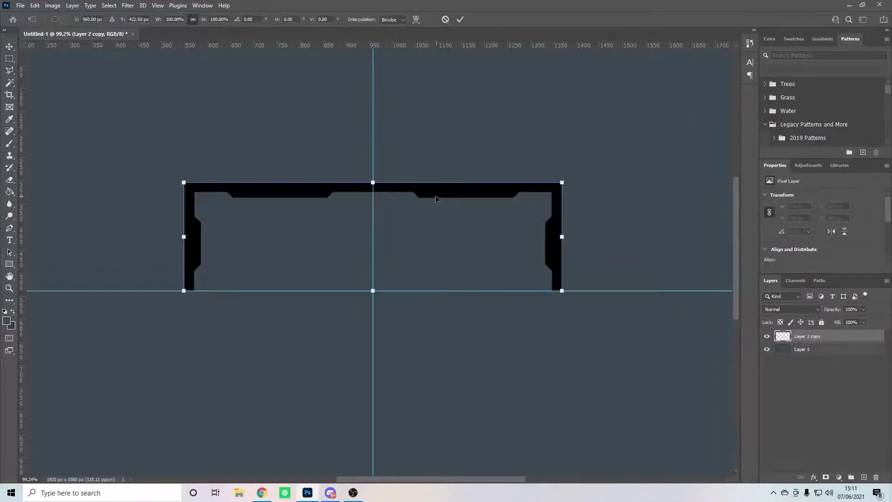
pyautogui.moveTo(437, 198)
pyautogui.mouseDown()
pyautogui.moveTo(429, 218)
pyautogui.moveTo(441, 198)
pyautogui.mouseUp()
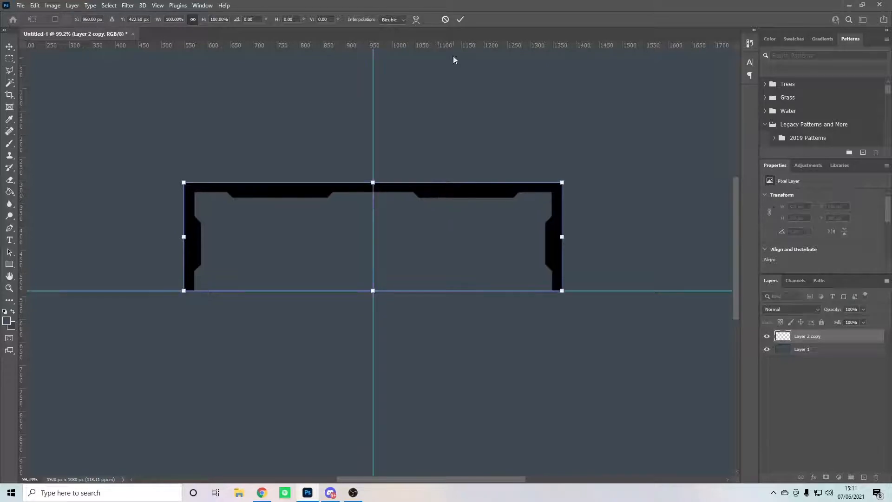
pyautogui.click(460, 19)
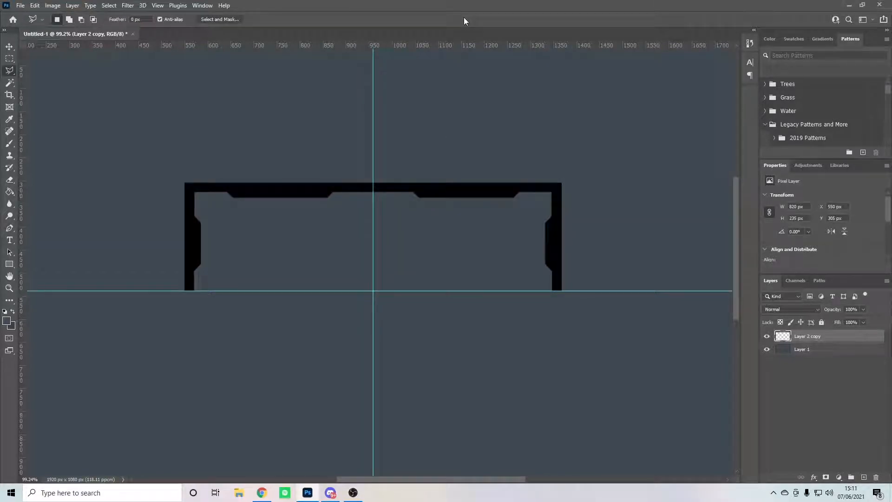
# Duplicate the merged top half of the frame, flip the copy vertically and place it against the horizontal guide to complete the frame.
pyautogui.hotkey('ctrl', 'j')
pyautogui.hotkey('ctrl', 't')
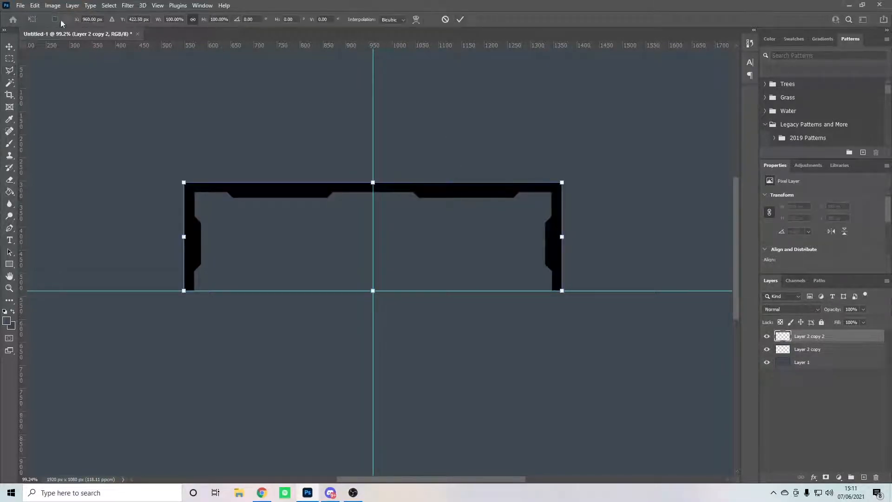
pyautogui.click(35, 5)
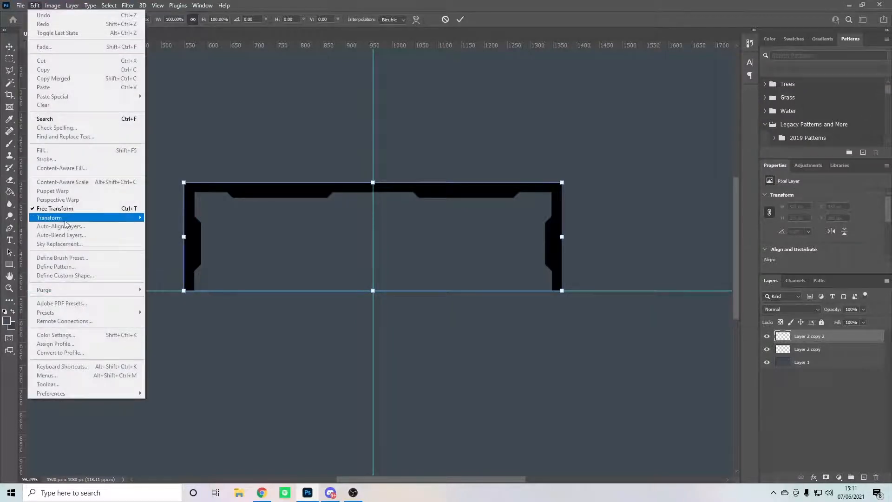
pyautogui.moveTo(62, 218)
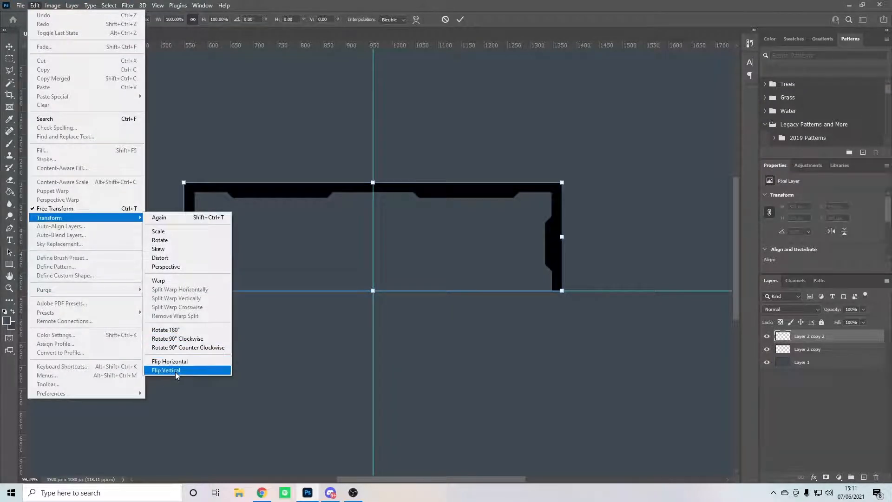
pyautogui.click(174, 371)
pyautogui.moveTo(335, 221); pyautogui.dragTo(338, 323)
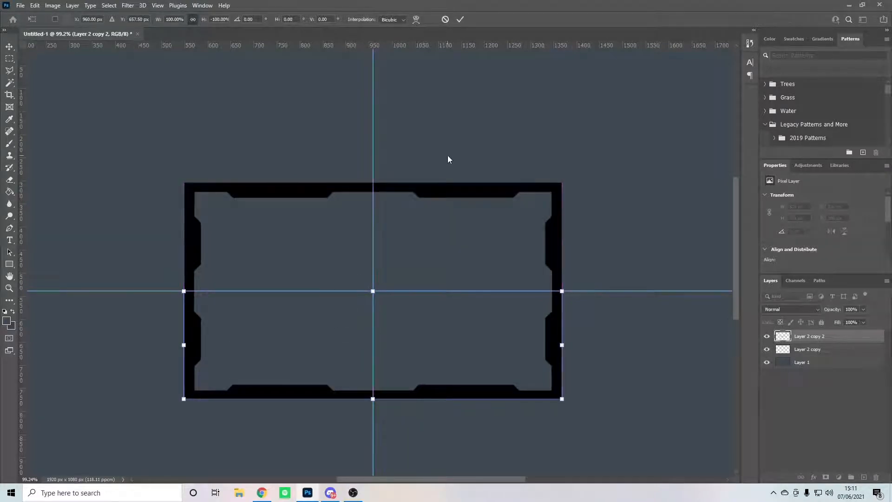
pyautogui.click(460, 19)
pyautogui.scroll(-5, 392, 227)
pyautogui.scroll(4, 392, 227)
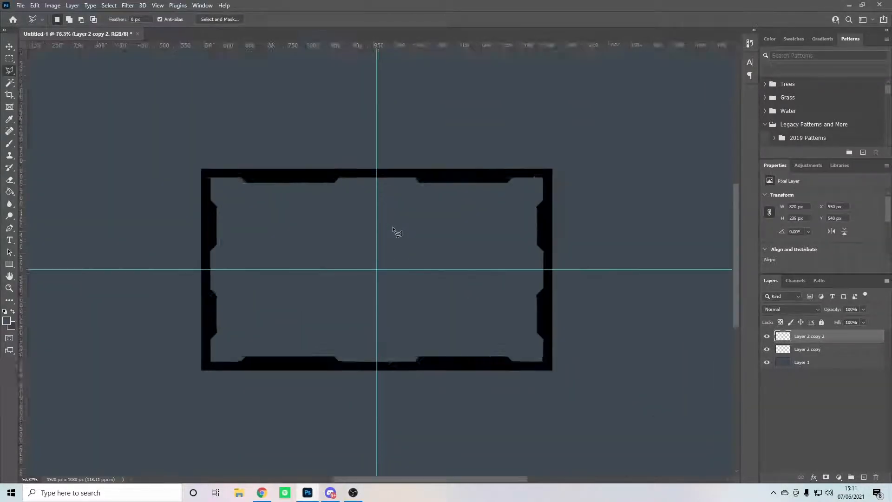
# Merge the two frame halves into one layer and rename it Webcam.
pyautogui.keyDown('shift'); pyautogui.click(832, 349); pyautogui.keyUp('shift')
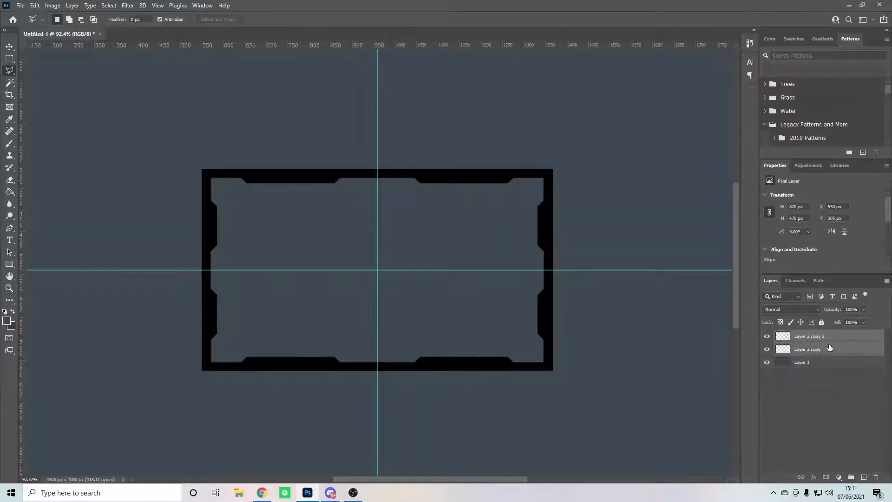
pyautogui.rightClick(836, 345)
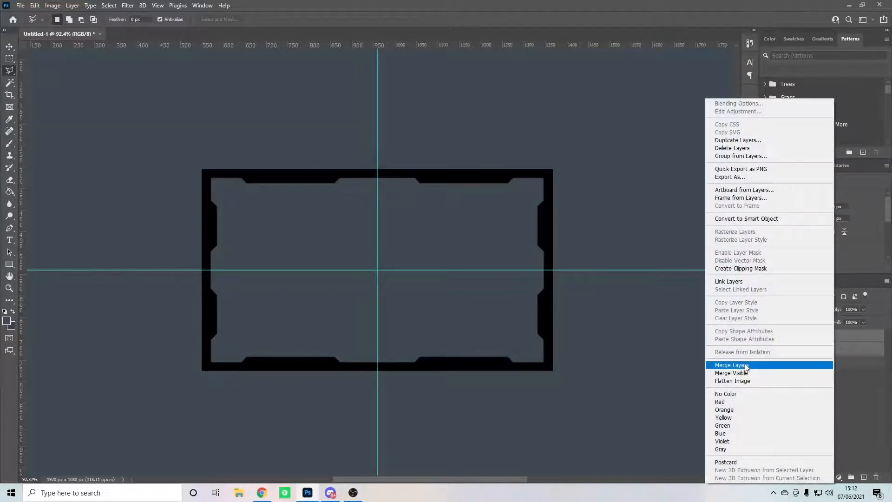
pyautogui.click(745, 363)
pyautogui.doubleClick(811, 336)
pyautogui.write('W')
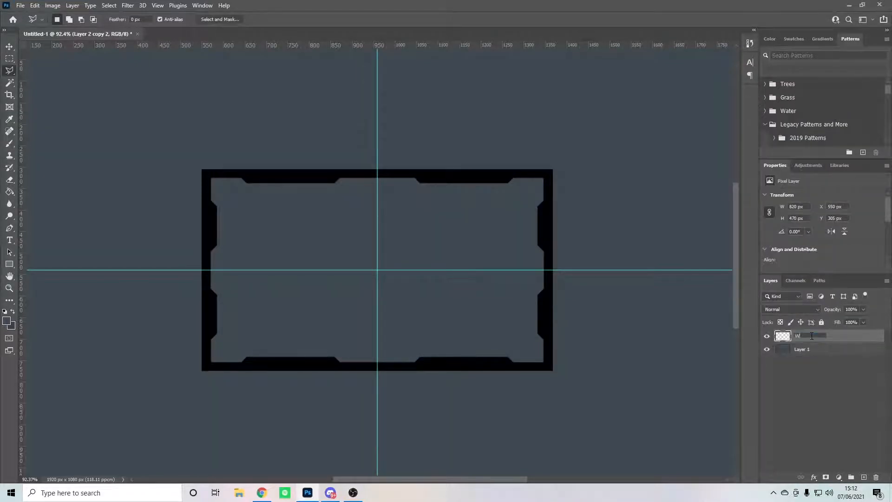
pyautogui.write('ebcam')
pyautogui.press('Return')
# Reposition the Webcam frame around the crossing of the guides, with its centre at X 961 px and Y 539.32 px.
pyautogui.click(9, 46)
pyautogui.moveTo(309, 177)
pyautogui.mouseDown()
pyautogui.moveTo(381, 157)
pyautogui.moveTo(303, 146)
pyautogui.moveTo(320, 155)
pyautogui.moveTo(319, 169)
pyautogui.mouseUp()
pyautogui.hotkey('ctrl', 't')
pyautogui.press('Down')
pyautogui.press('Down')
pyautogui.press('Down')
pyautogui.press('Down')
pyautogui.press('Down')
pyautogui.press('Down')
pyautogui.press('Down')
pyautogui.press('Down')
pyautogui.press('Down')
pyautogui.press('Down')
pyautogui.press('Down')
pyautogui.press('Down')
pyautogui.press('Down')
pyautogui.press('Down')
pyautogui.press('Down')
pyautogui.press('Down')
pyautogui.press('Down')
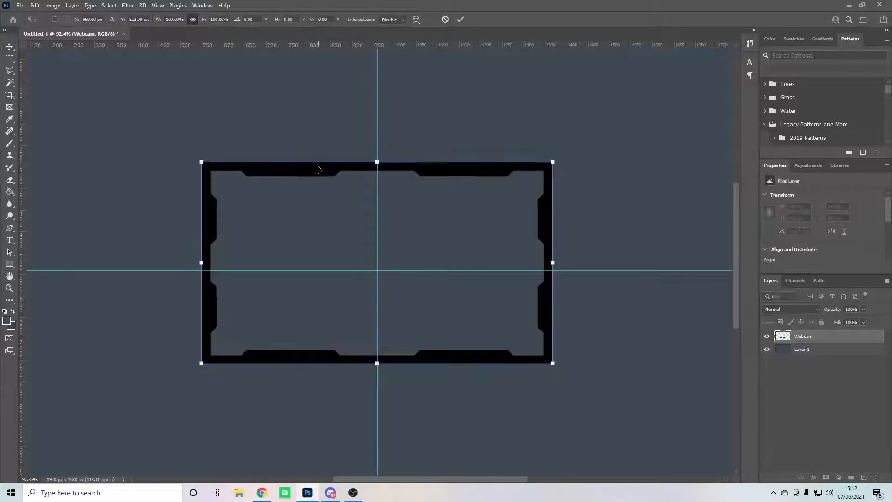
pyautogui.press('Up')
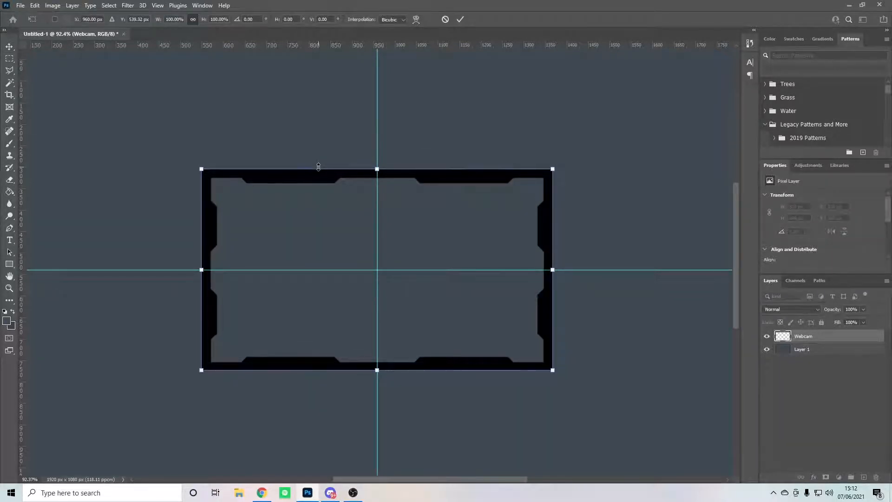
pyautogui.press('Right')
pyautogui.press('Left')
pyautogui.press('Right')
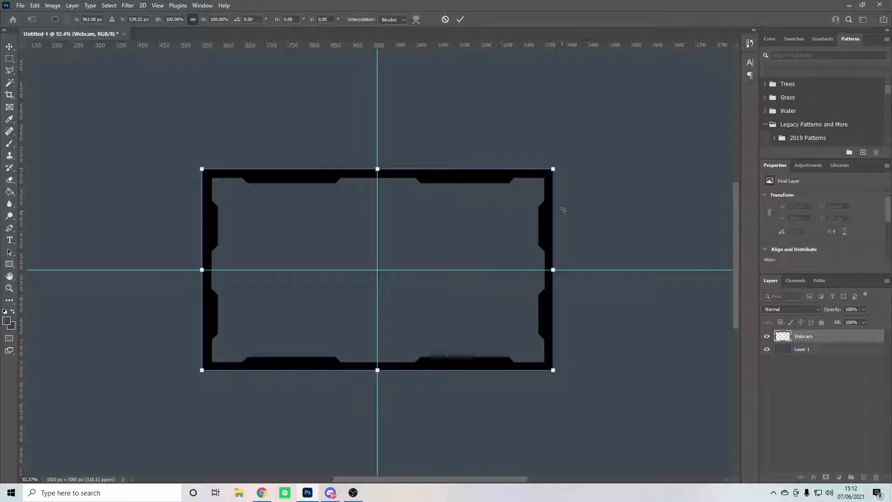
pyautogui.click(465, 18)
# Examine the frame's distances to the canvas edges and its centring, with the guides shown and hidden.
pyautogui.scroll(-3, 411, 227)
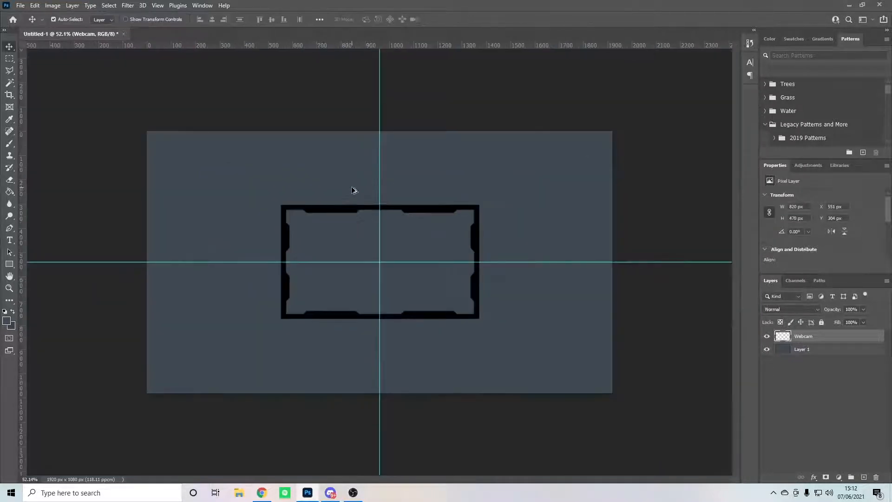
pyautogui.scroll(3, 390, 249)
pyautogui.scroll(2, 392, 254)
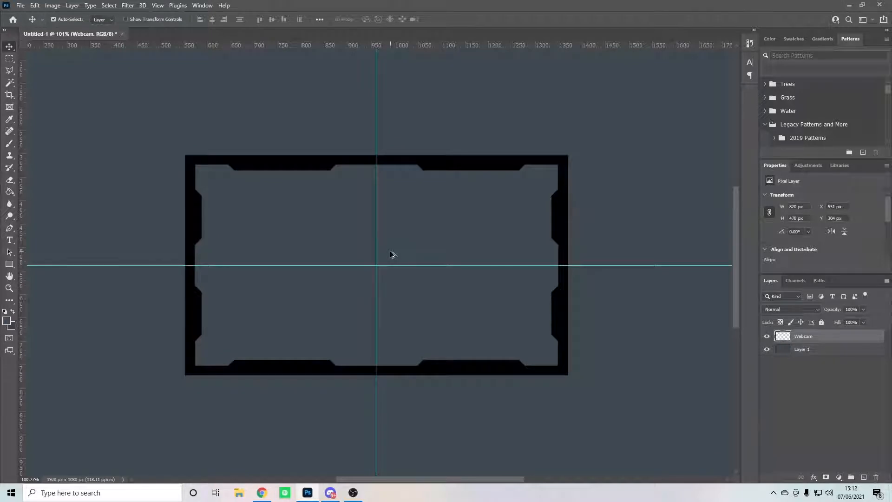
pyautogui.moveTo(394, 259); pyautogui.dragTo(394, 259)
pyautogui.press('ctrl')
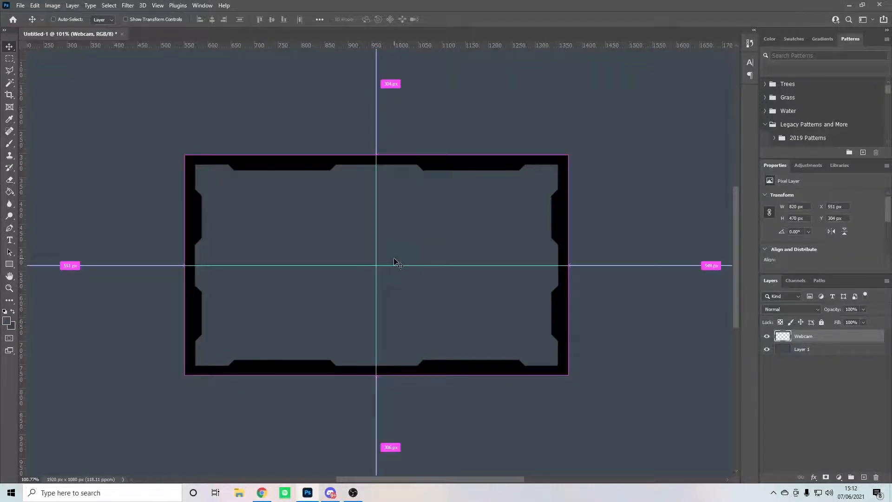
pyautogui.press('ctrl')
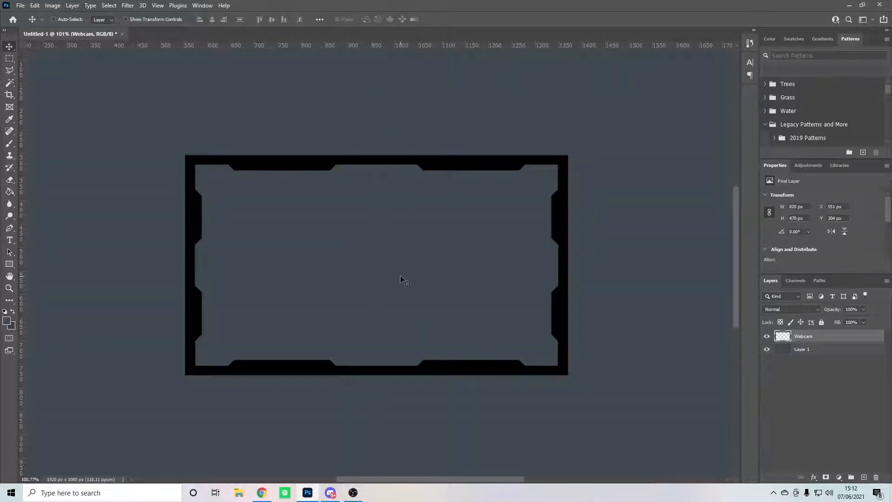
pyautogui.hotkey('ctrl', ';')
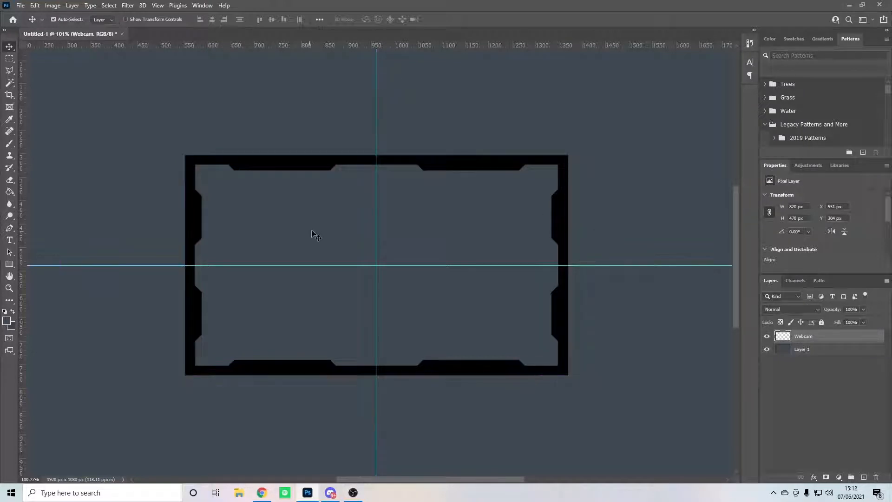
pyautogui.hotkey('ctrl', ';')
pyautogui.hotkey('ctrl', ';')
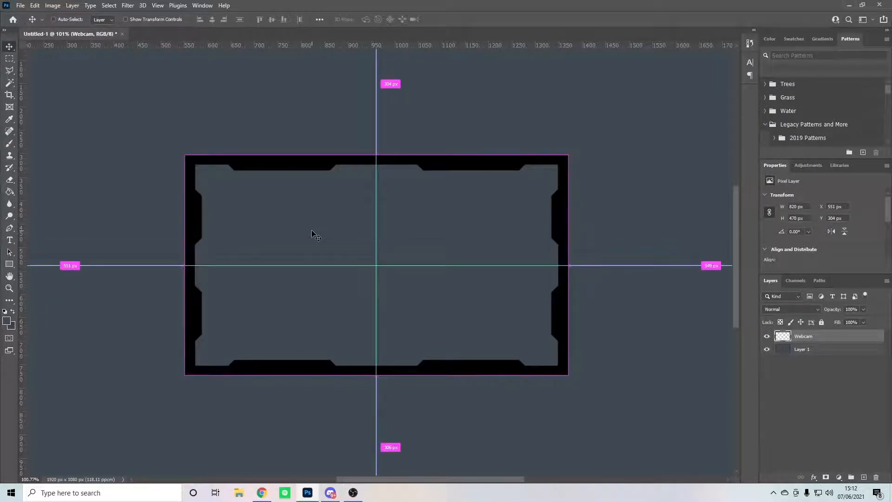
# Add an empty layer above Webcam and give the Webcam layer a drop shadow with 3 px distance and 3 px size.
pyautogui.click(863, 477)
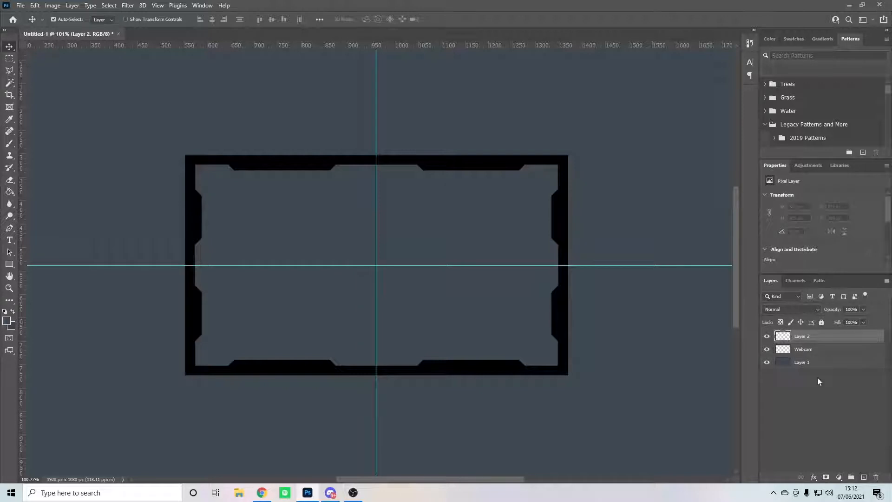
pyautogui.click(830, 349)
pyautogui.doubleClick(837, 354)
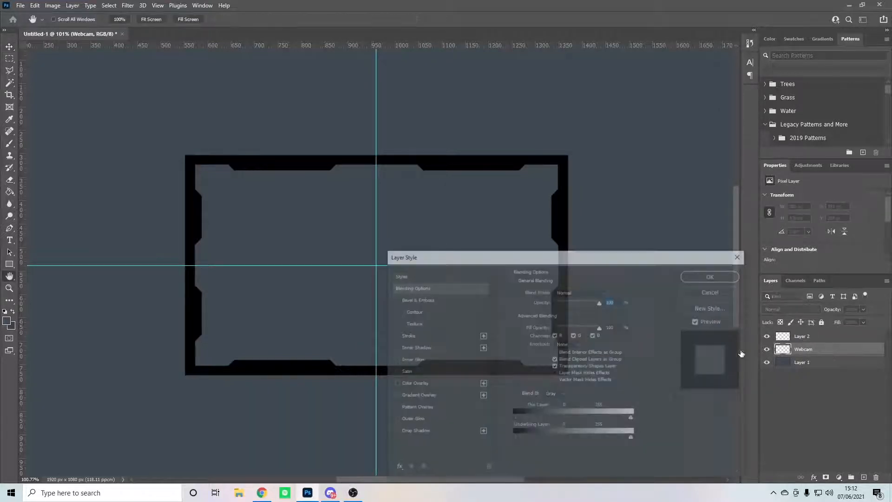
pyautogui.click(411, 433)
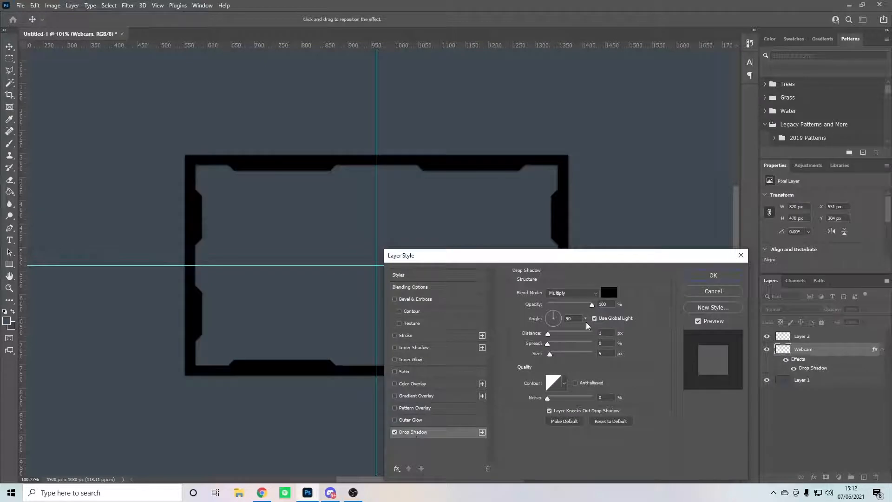
pyautogui.click(612, 332)
pyautogui.press('Up')
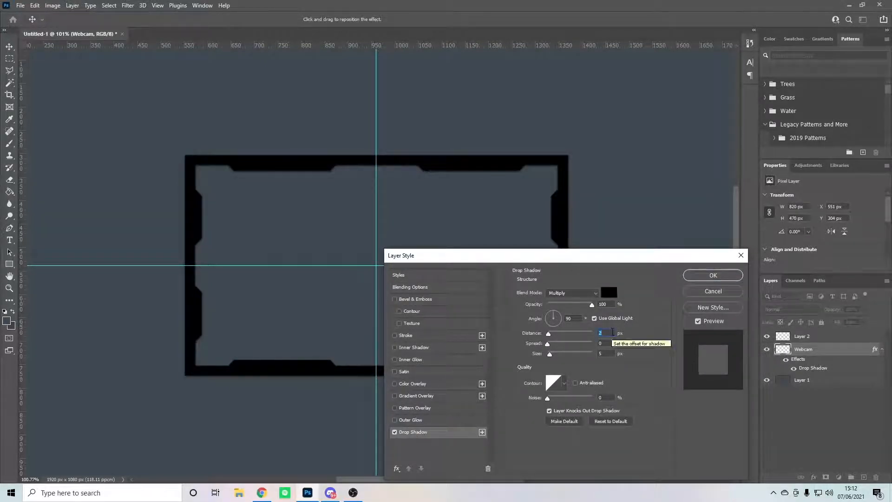
pyautogui.click(615, 353)
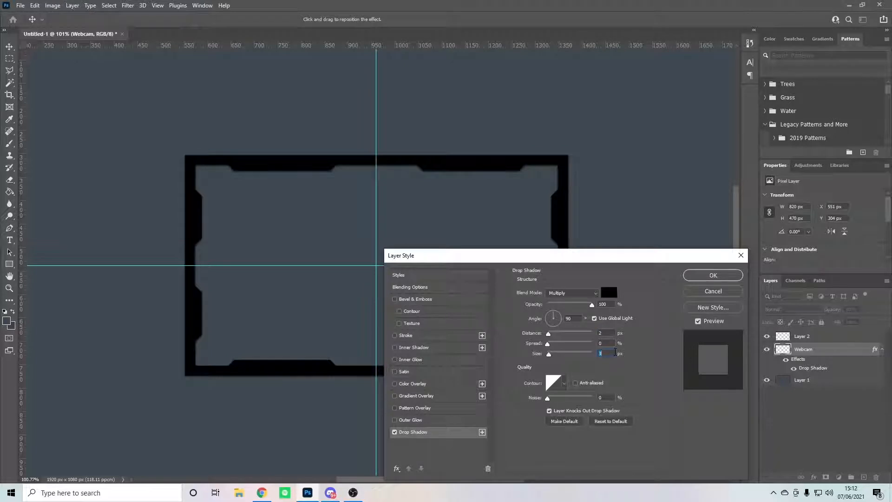
pyautogui.press('Up')
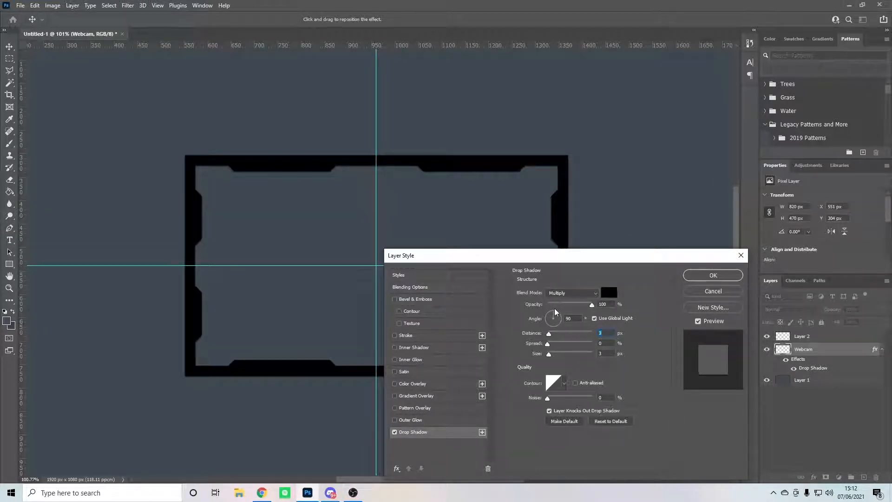
# Try the peak-shaped contour on the drop shadow, restore the straight diagonal contour and apply the layer style.
pyautogui.click(565, 383)
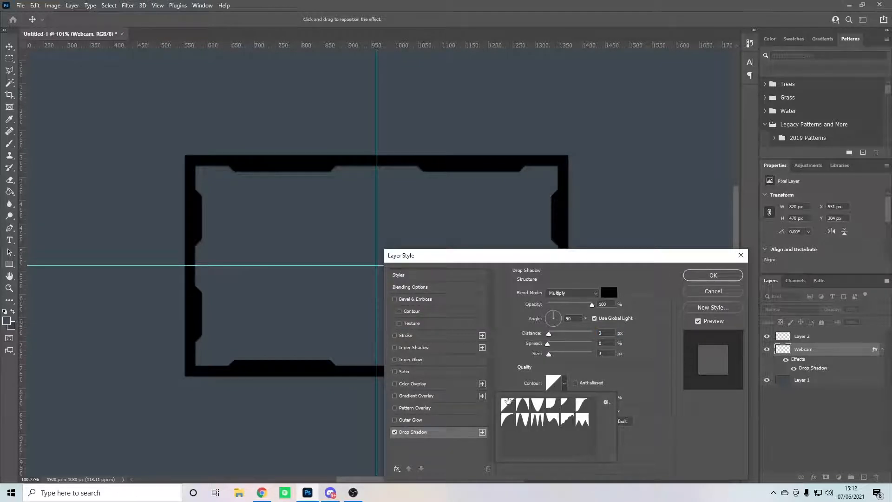
pyautogui.click(523, 404)
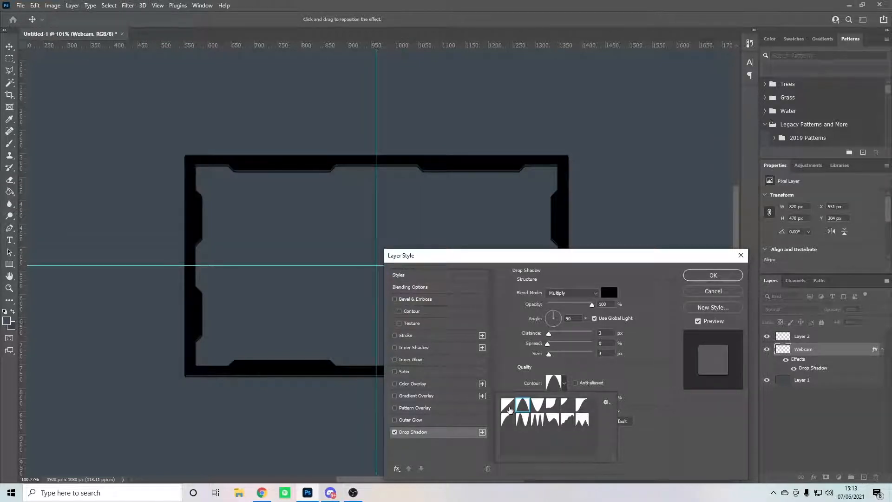
pyautogui.click(509, 407)
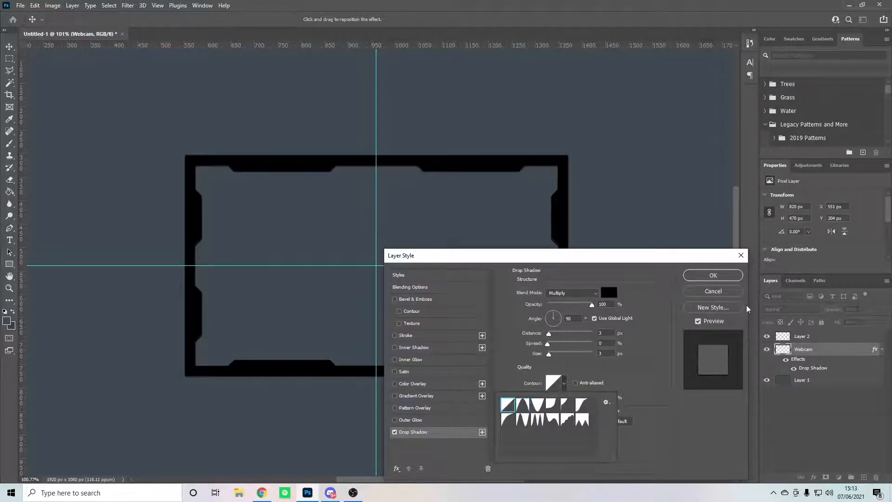
pyautogui.click(638, 342)
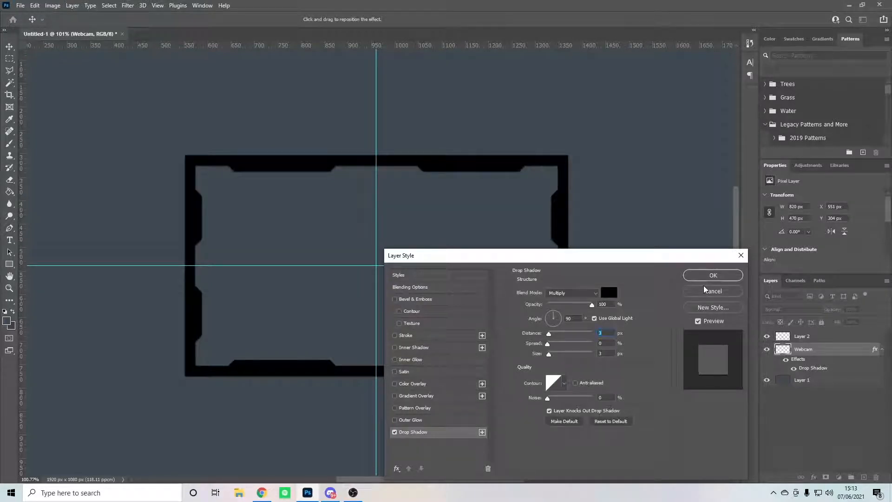
pyautogui.click(565, 383)
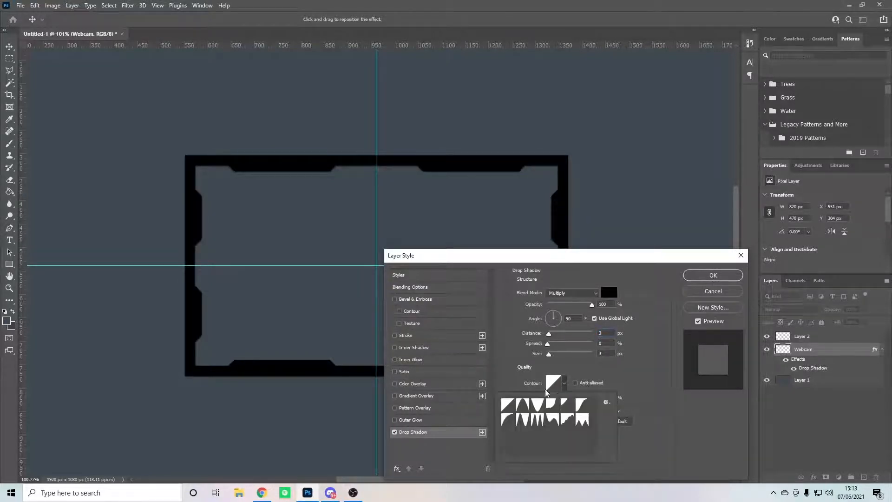
pyautogui.click(644, 312)
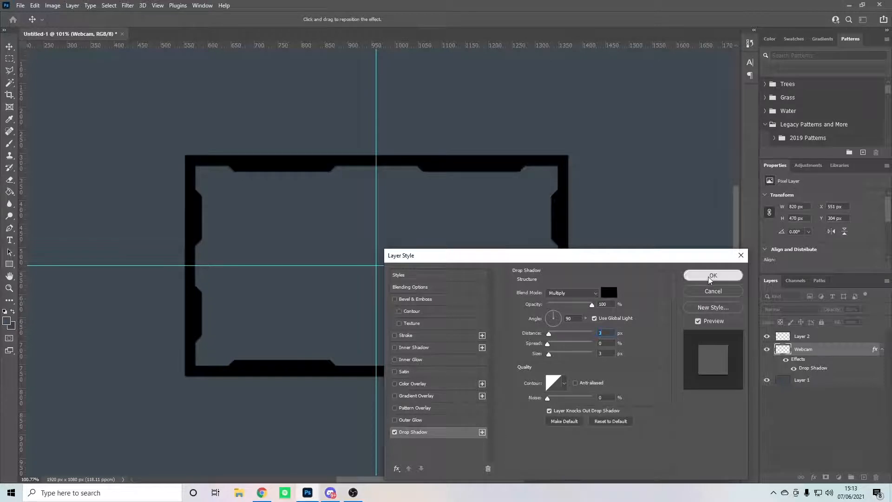
pyautogui.click(712, 275)
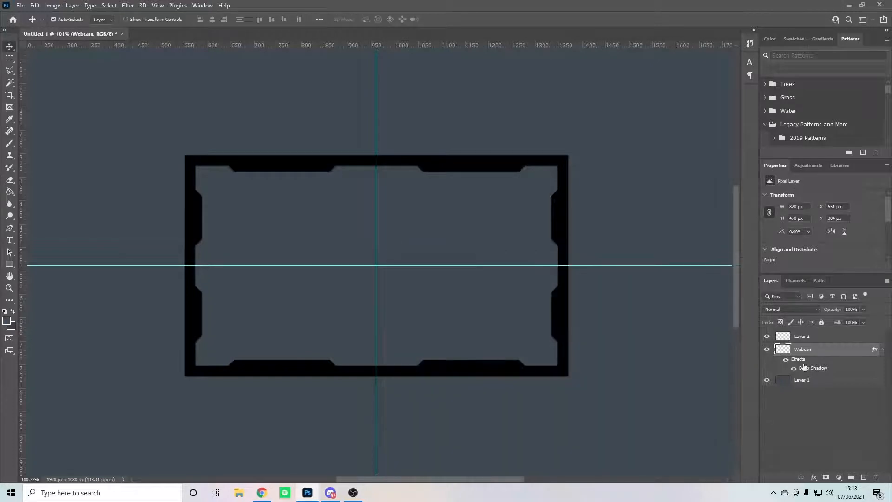
# Clip the empty Layer 2 to the Webcam layer with a clipping mask.
pyautogui.click(818, 338)
pyautogui.rightClick(822, 338)
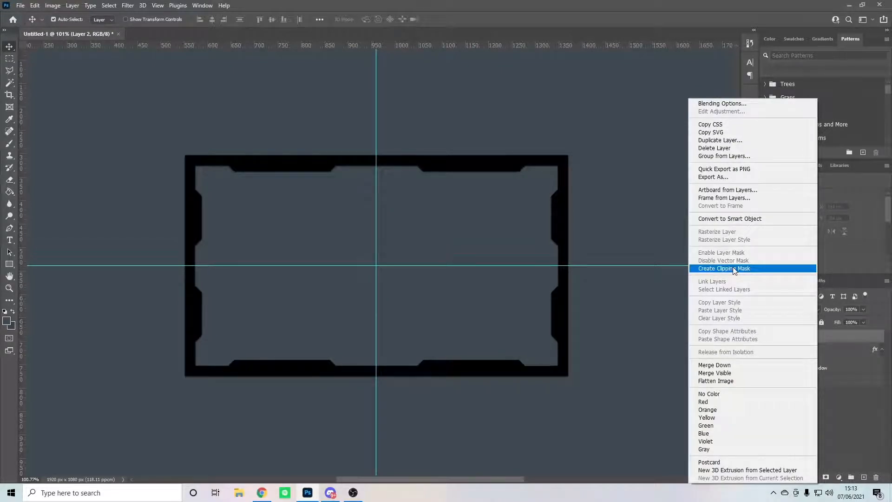
pyautogui.click(734, 268)
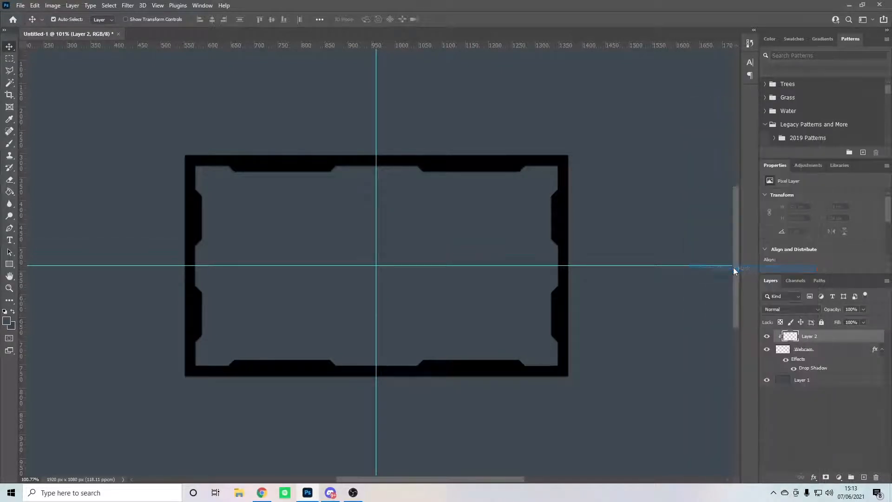
# Activate the Brush tool and set the foreground colour to white, ffffff.
pyautogui.click(9, 144)
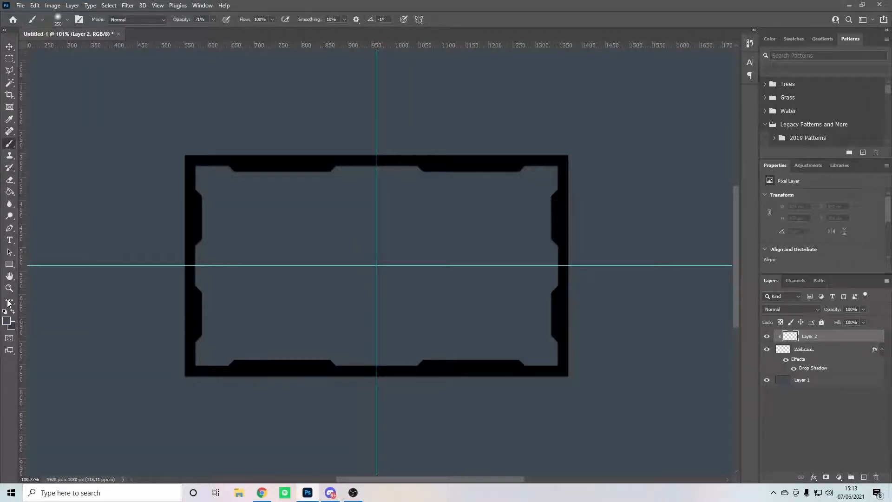
pyautogui.click(7, 320)
pyautogui.write('ffffff')
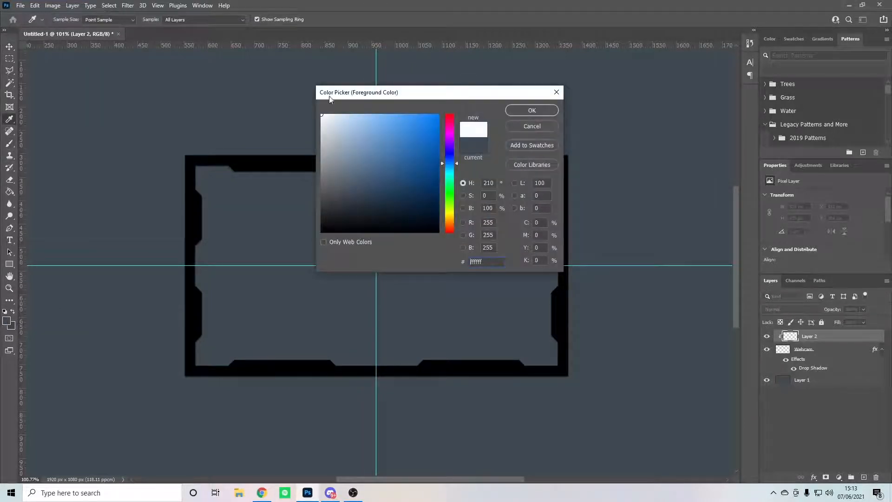
pyautogui.click(545, 113)
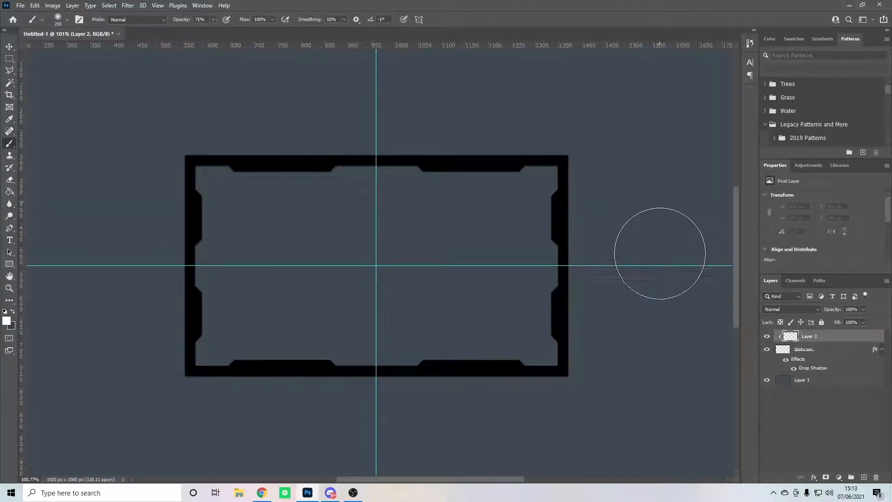
# Try white brush strokes on Layer 2 with and without its clipping mask to Webcam, and delete that layer.
pyautogui.moveTo(659, 253)
pyautogui.mouseDown()
pyautogui.moveTo(670, 238)
pyautogui.moveTo(666, 147)
pyautogui.moveTo(650, 282)
pyautogui.moveTo(654, 155)
pyautogui.moveTo(642, 296)
pyautogui.mouseUp()
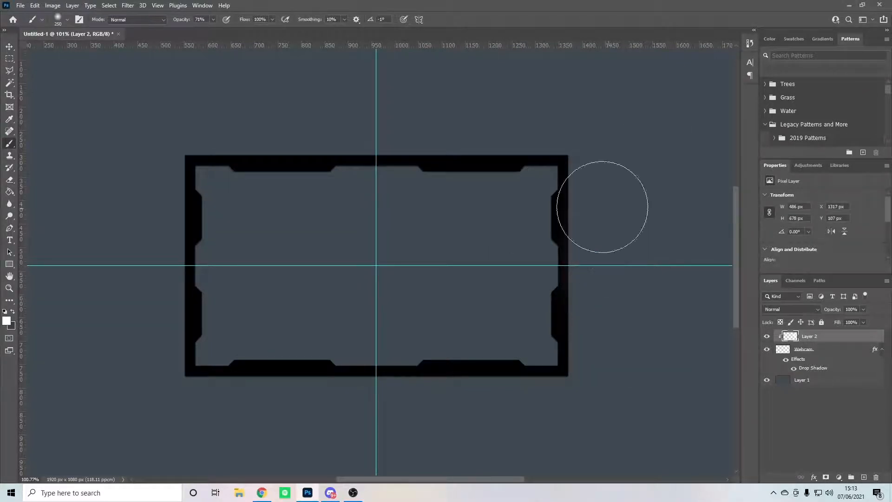
pyautogui.scroll(-2, 528, 251)
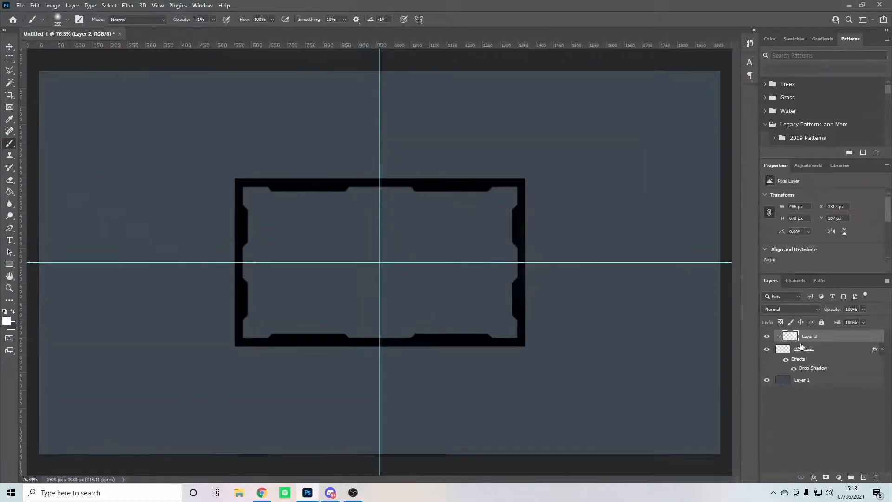
pyautogui.rightClick(817, 336)
pyautogui.click(752, 265)
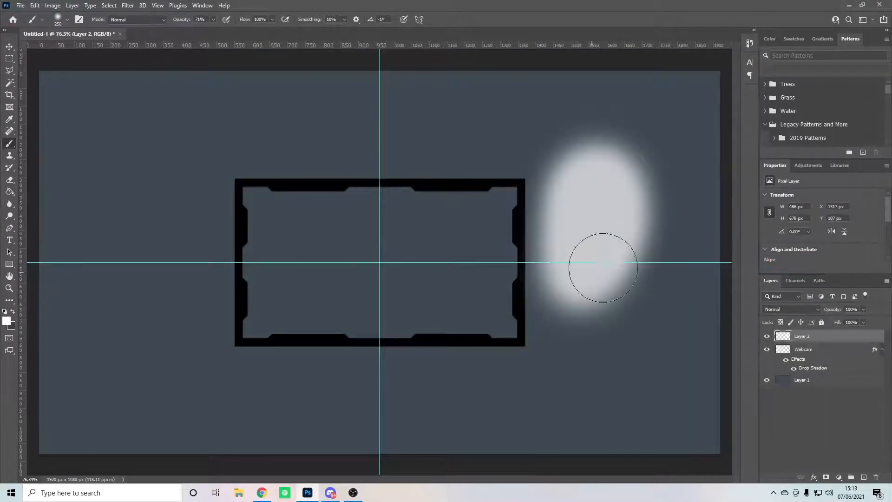
pyautogui.rightClick(817, 337)
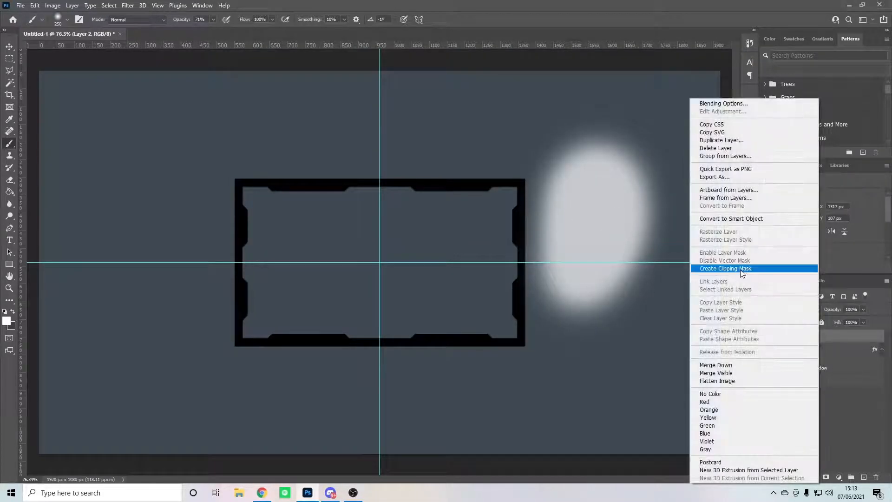
pyautogui.click(741, 270)
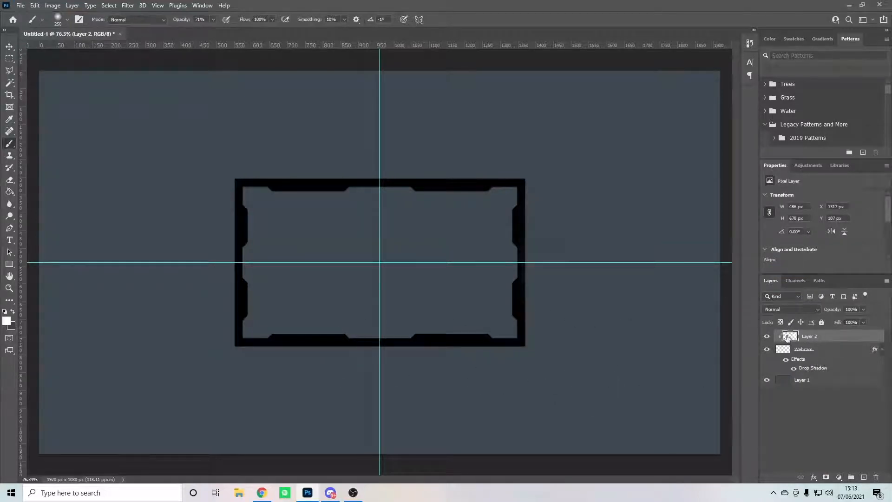
pyautogui.moveTo(272, 339)
pyautogui.mouseDown()
pyautogui.moveTo(481, 323)
pyautogui.moveTo(258, 346)
pyautogui.moveTo(361, 331)
pyautogui.moveTo(281, 247)
pyautogui.moveTo(468, 274)
pyautogui.moveTo(471, 225)
pyautogui.moveTo(179, 222)
pyautogui.moveTo(468, 208)
pyautogui.moveTo(440, 306)
pyautogui.moveTo(203, 270)
pyautogui.moveTo(484, 246)
pyautogui.moveTo(270, 245)
pyautogui.mouseUp()
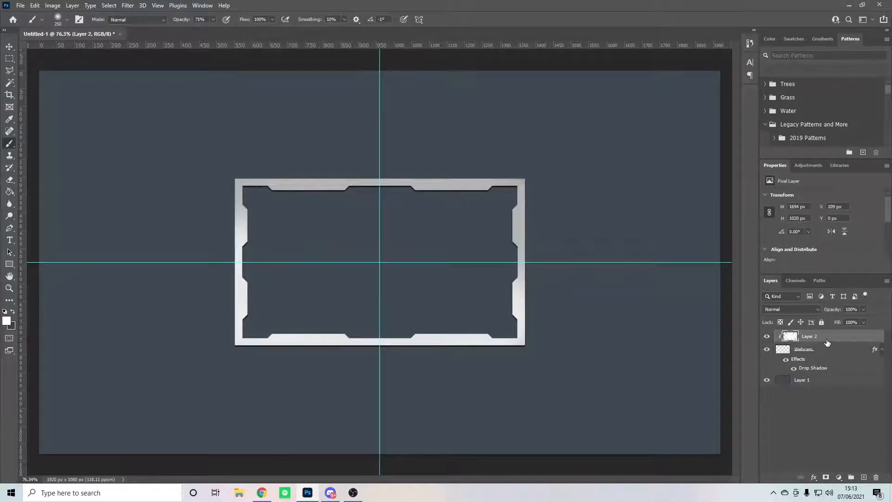
pyautogui.press('Delete')
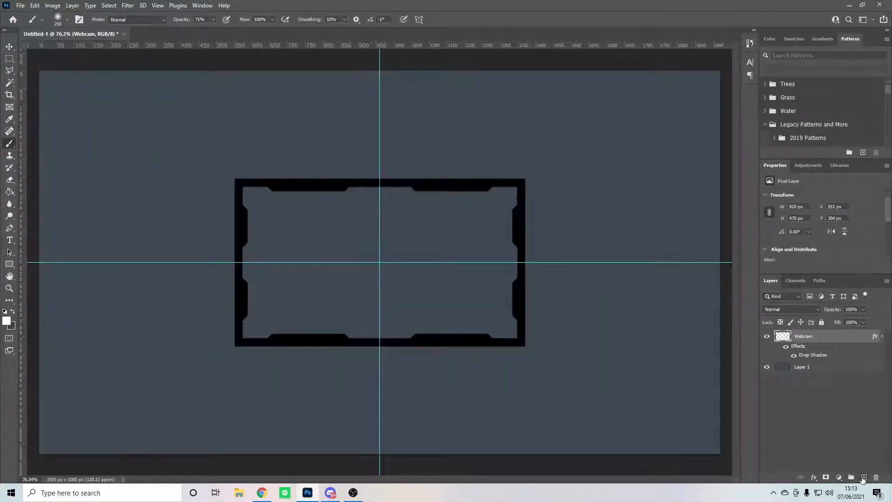
# Add a new empty layer above Webcam and clip it to the Webcam layer with a clipping mask.
pyautogui.click(862, 479)
pyautogui.rightClick(810, 338)
pyautogui.click(716, 268)
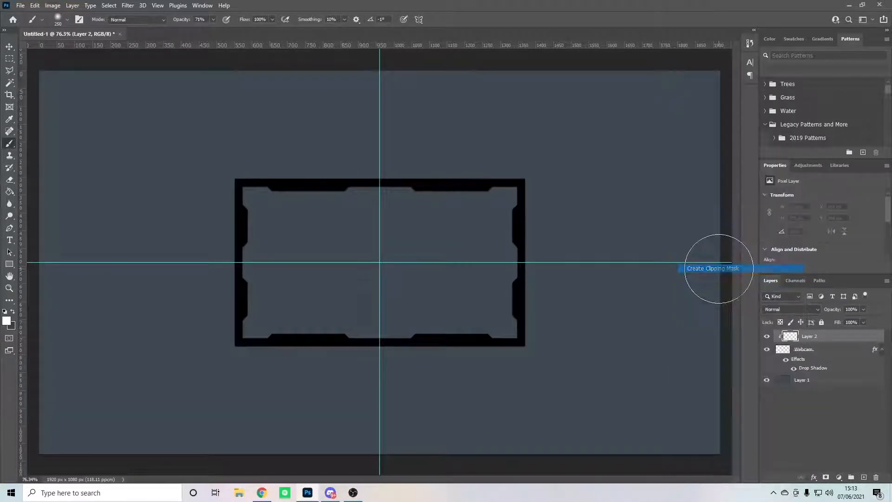
# Activate the Gradient tool and choose the dark blue gradient preset.
pyautogui.click(10, 192)
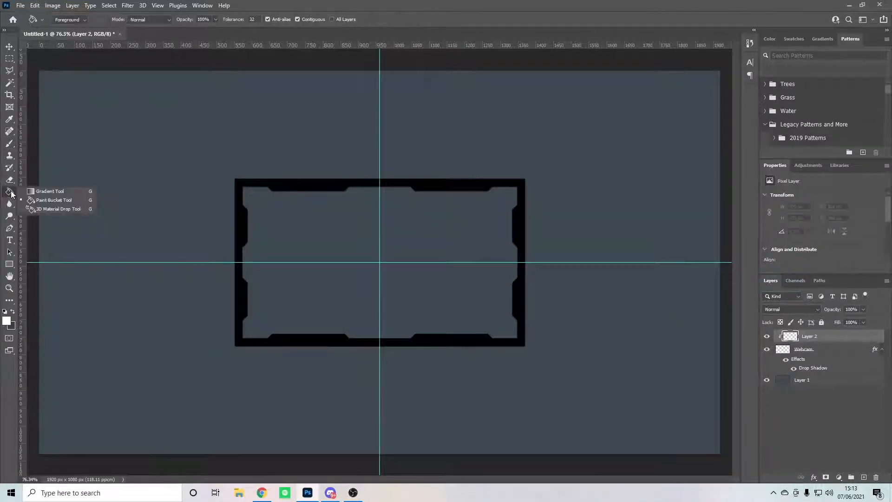
pyautogui.click(38, 191)
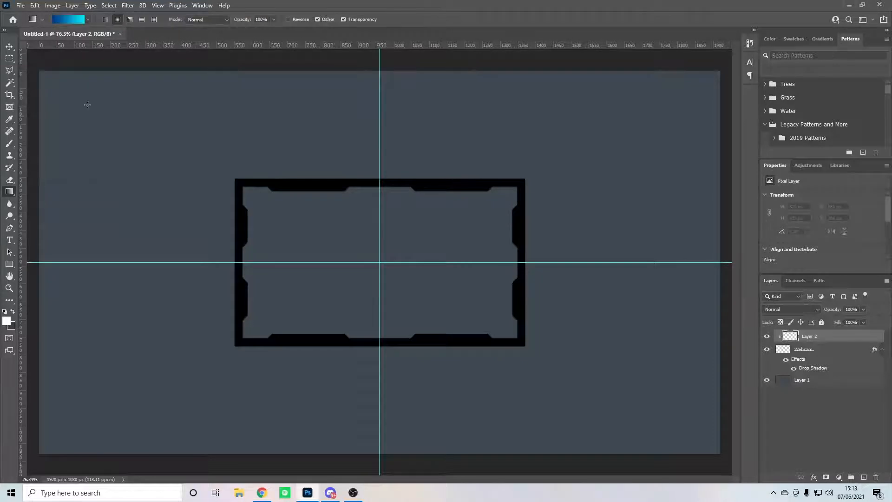
pyautogui.click(87, 20)
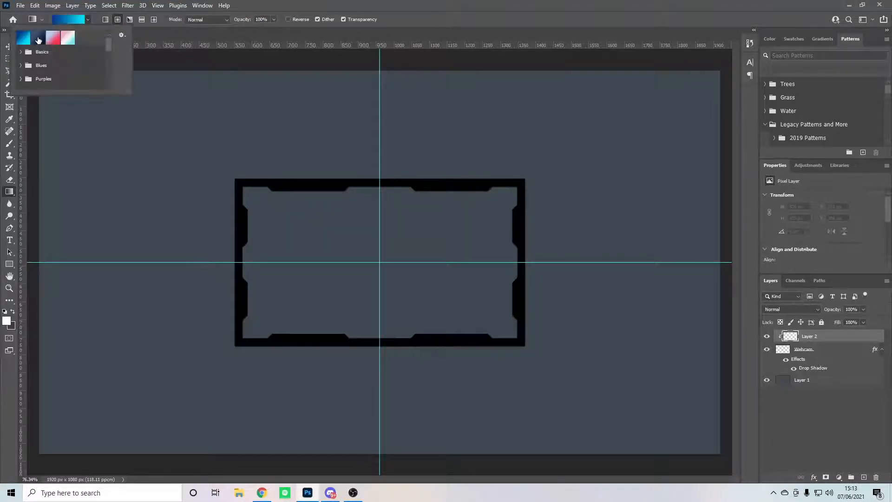
pyautogui.click(38, 38)
# Examine the colours of both end stops and the midpoint of the dark blue gradient in the Gradient Editor.
pyautogui.click(74, 19)
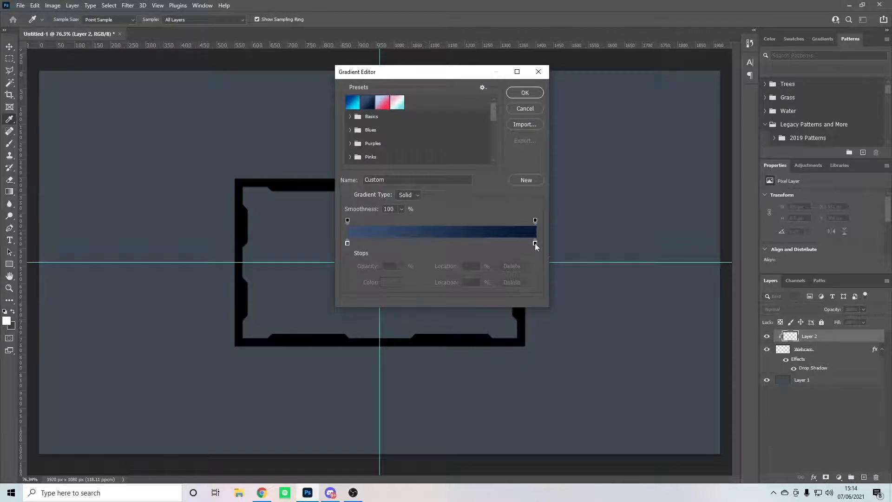
pyautogui.doubleClick(535, 243)
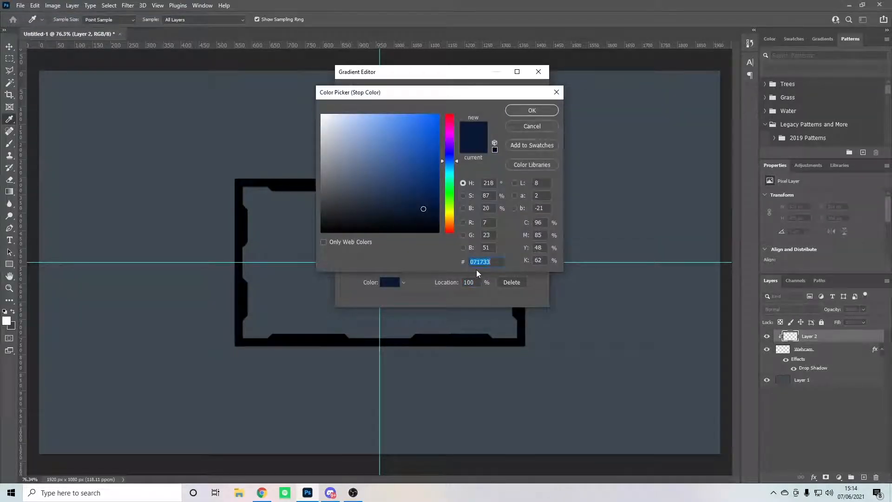
pyautogui.click(532, 111)
pyautogui.click(347, 242)
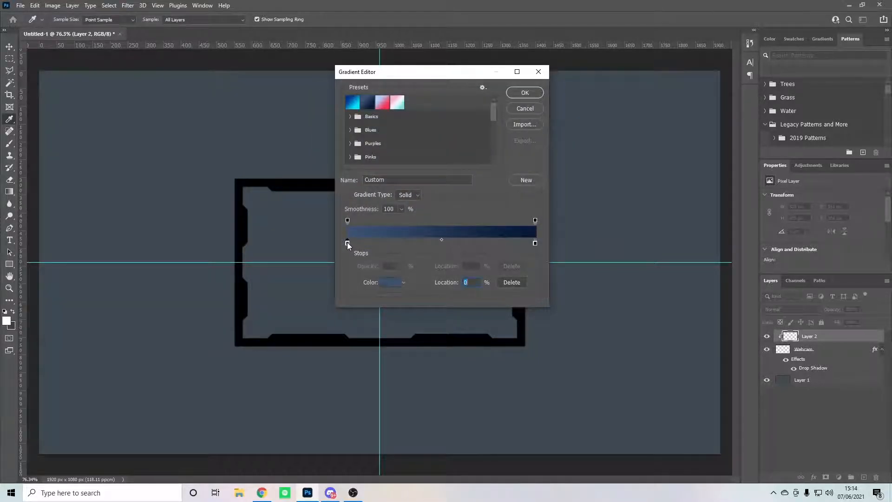
pyautogui.doubleClick(347, 243)
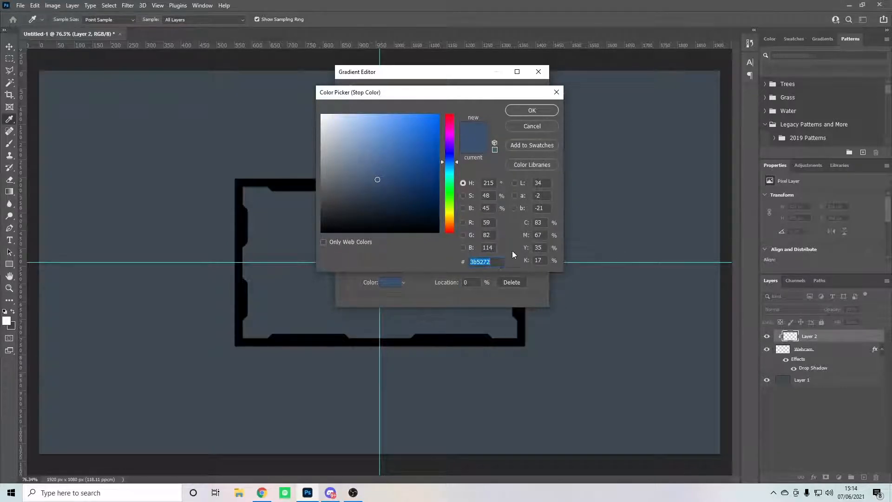
pyautogui.click(531, 108)
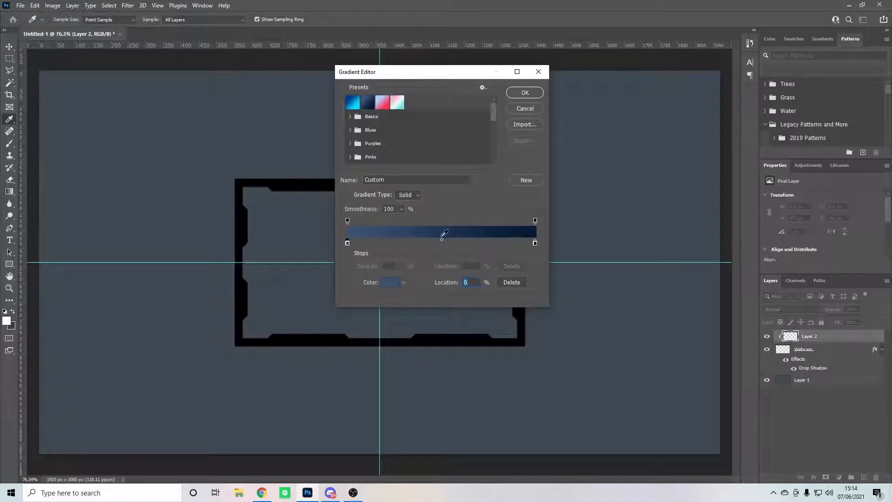
pyautogui.click(441, 240)
pyautogui.click(513, 92)
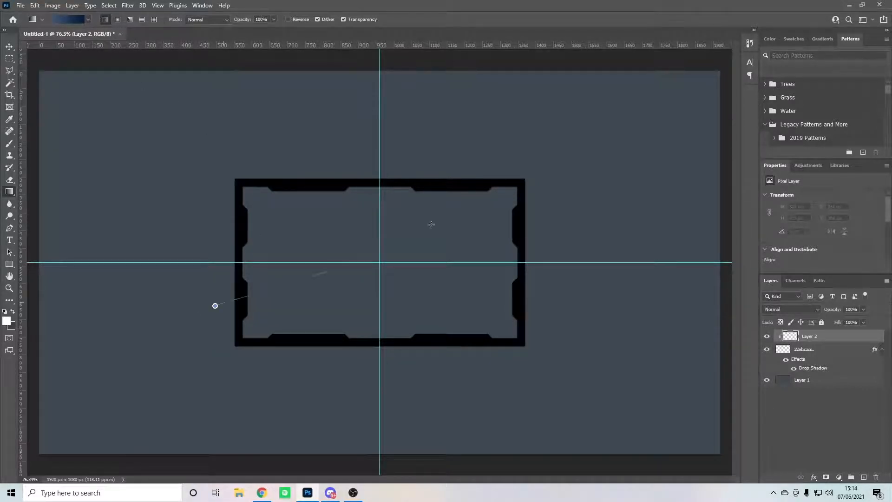
# Try a linear gradient across the frame, undo it and apply a radial gradient from the guides' intersection to the frame's right edge.
pyautogui.moveTo(215, 305); pyautogui.dragTo(452, 213)
pyautogui.hotkey('ctrl', 'z')
pyautogui.click(117, 19)
pyautogui.moveTo(379, 262); pyautogui.dragTo(523, 266)
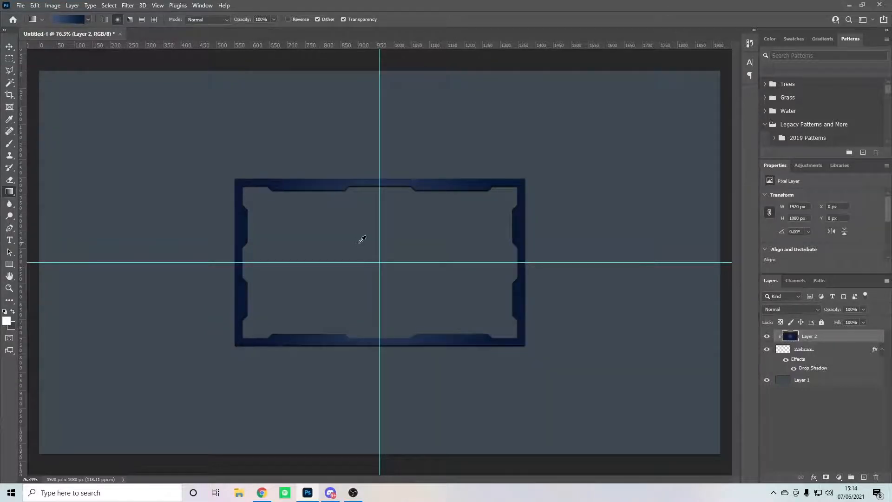
# Examine the radial gradient on the webcam frame at closer and wider zoom levels.
pyautogui.scroll(-3, 371, 241)
pyautogui.scroll(4, 400, 250)
pyautogui.scroll(3, 401, 250)
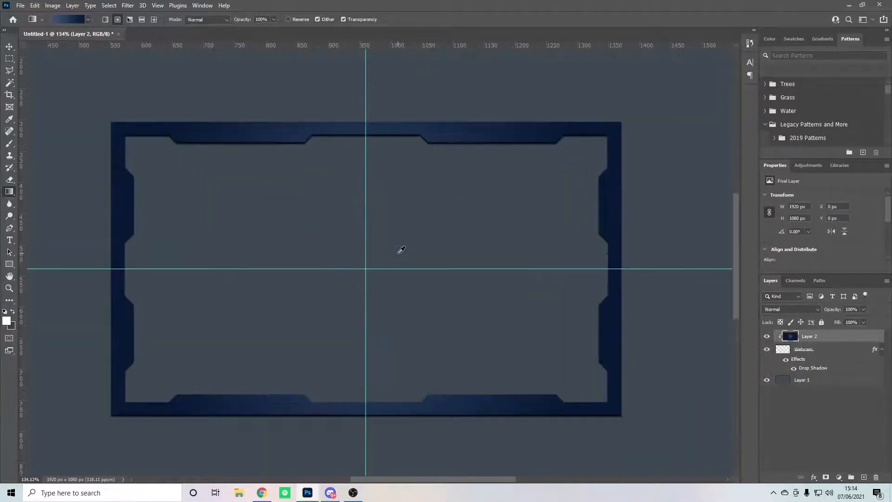
pyautogui.scroll(-2, 401, 250)
pyautogui.scroll(1, 401, 250)
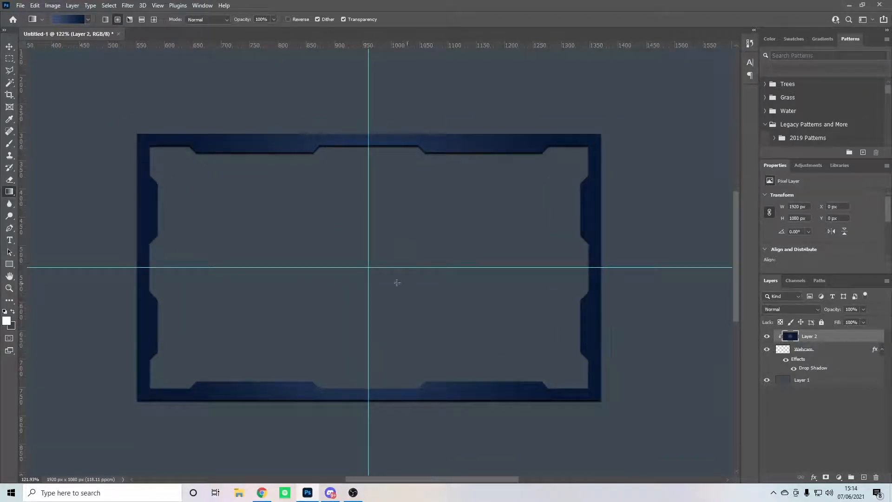
pyautogui.scroll(-3, 397, 282)
pyautogui.scroll(1, 387, 233)
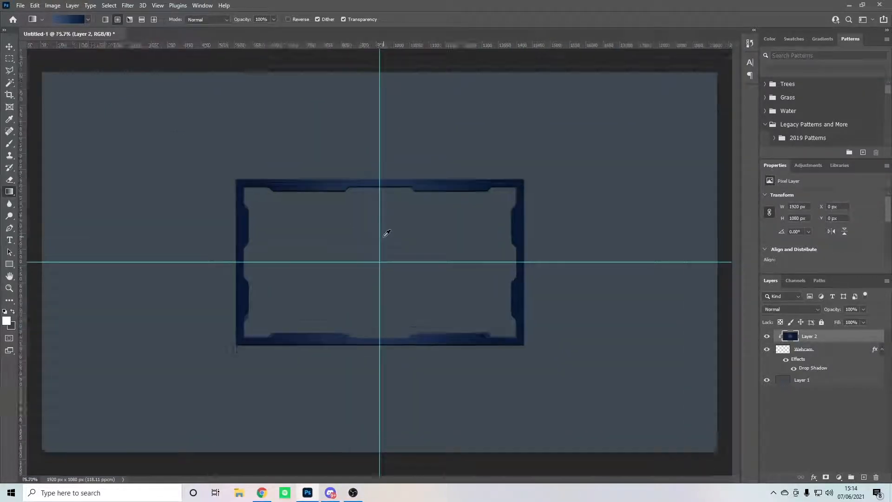
# Add an inner glow to the Webcam layer and set its colour to white.
pyautogui.click(835, 352)
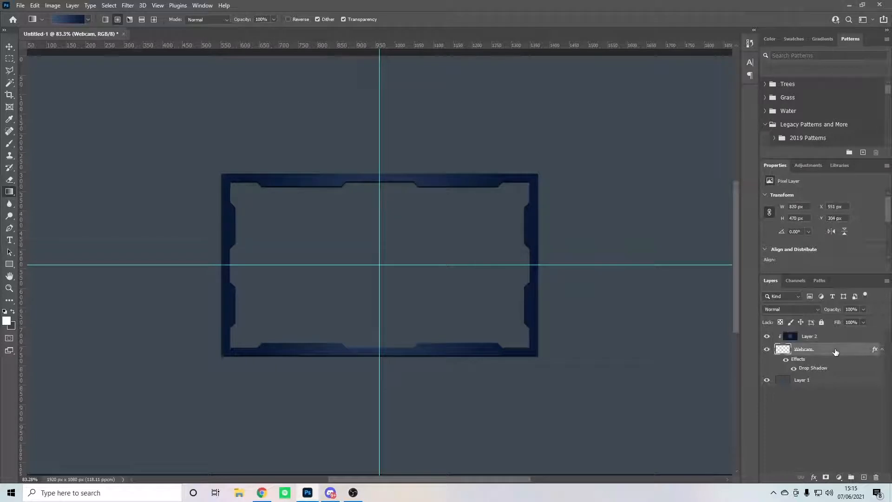
pyautogui.doubleClick(835, 352)
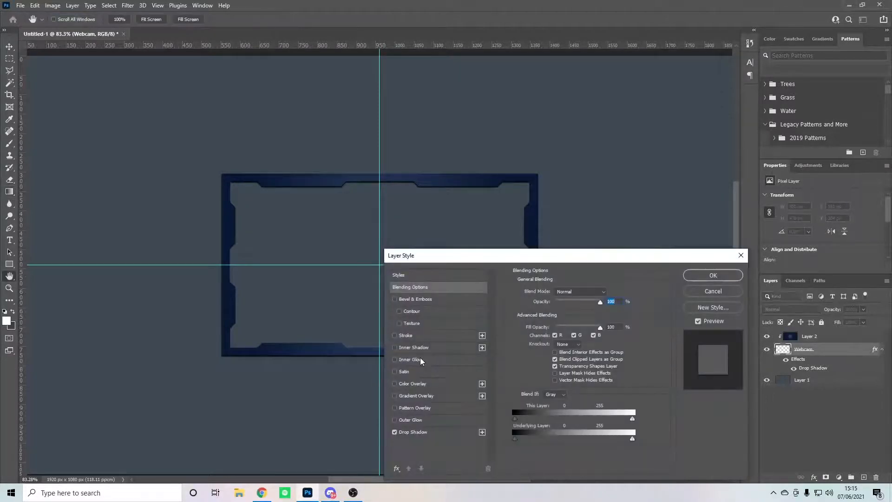
pyautogui.click(410, 359)
pyautogui.click(536, 324)
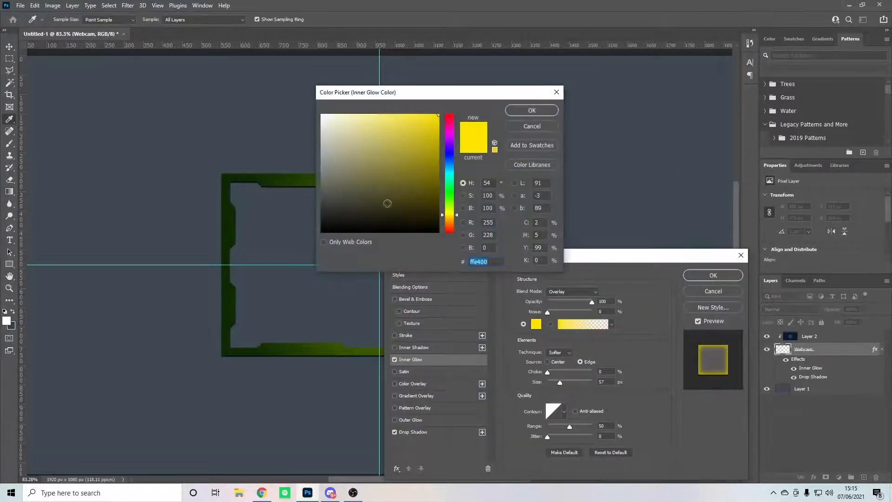
pyautogui.click(322, 115)
pyautogui.click(532, 111)
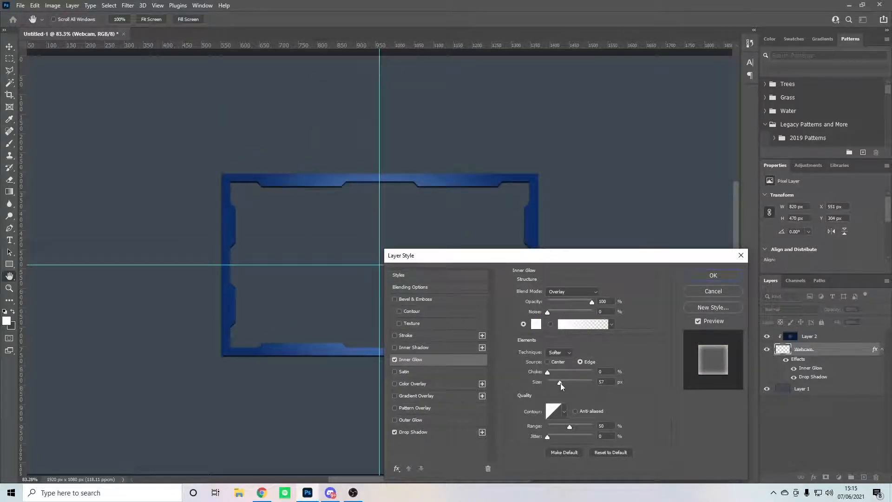
# Reduce the inner glow's size to about 6 px and apply the layer style.
pyautogui.moveTo(560, 383); pyautogui.dragTo(548, 383)
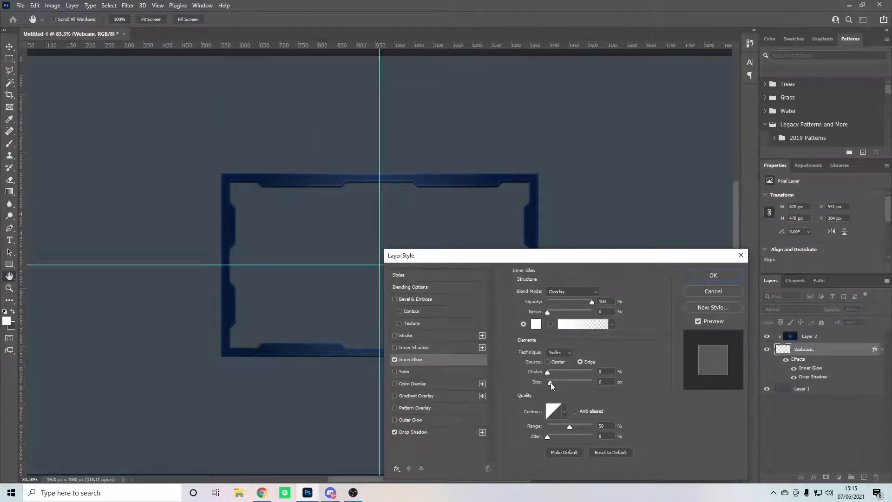
pyautogui.click(603, 381)
pyautogui.click(713, 275)
pyautogui.press('g')
pyautogui.scroll(-2, 395, 248)
pyautogui.scroll(1, 394, 249)
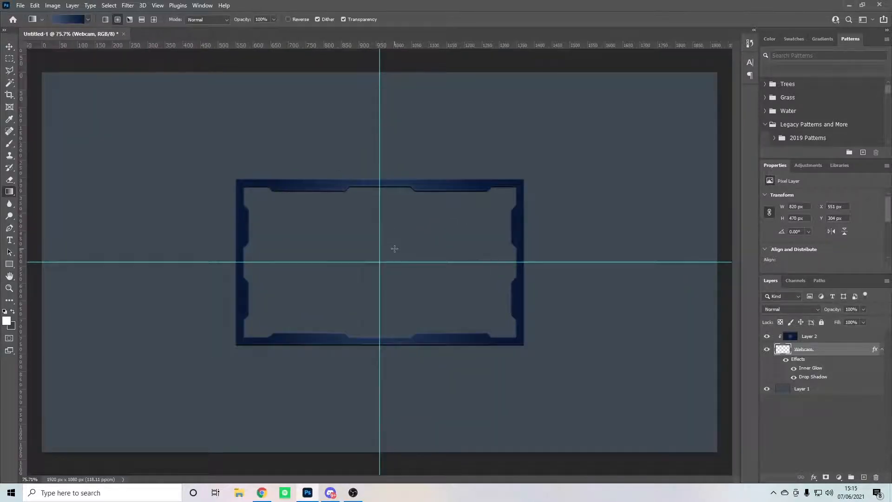
pyautogui.scroll(1, 379, 261)
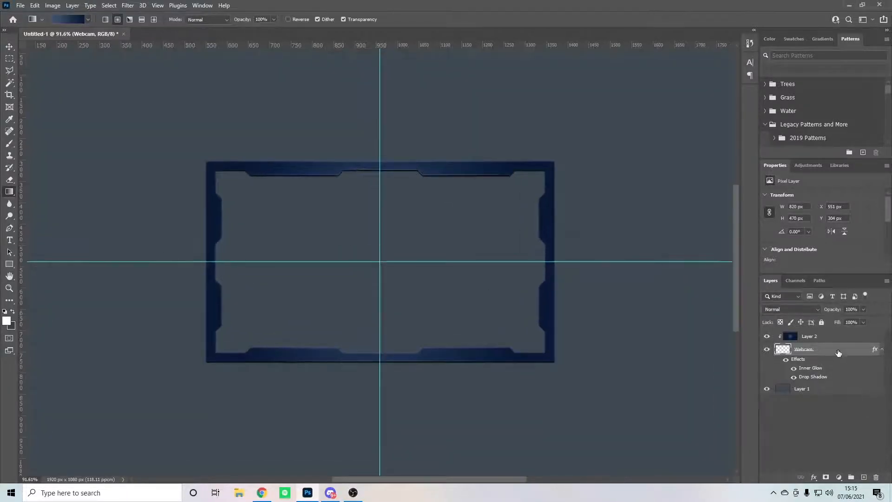
# Add an empty layer above Layer 1 and make a rectangular selection about 803 x 458 px just inside the frame's outer edge.
pyautogui.click(822, 388)
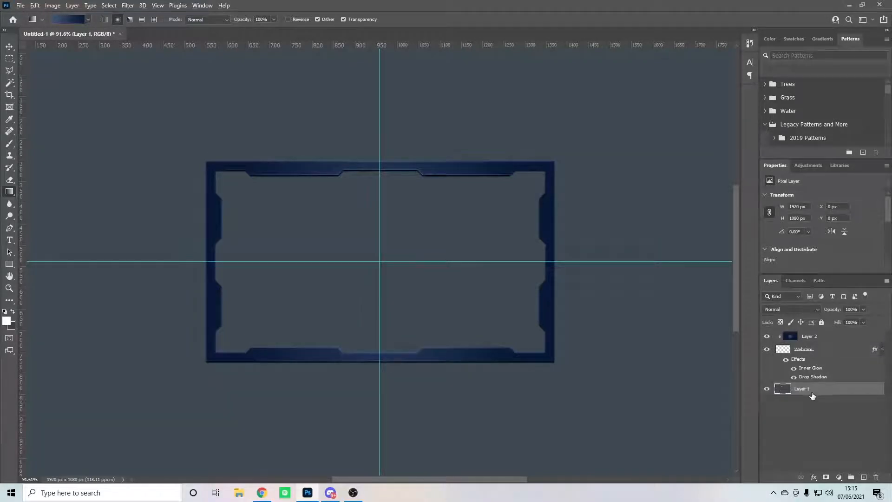
pyautogui.click(863, 478)
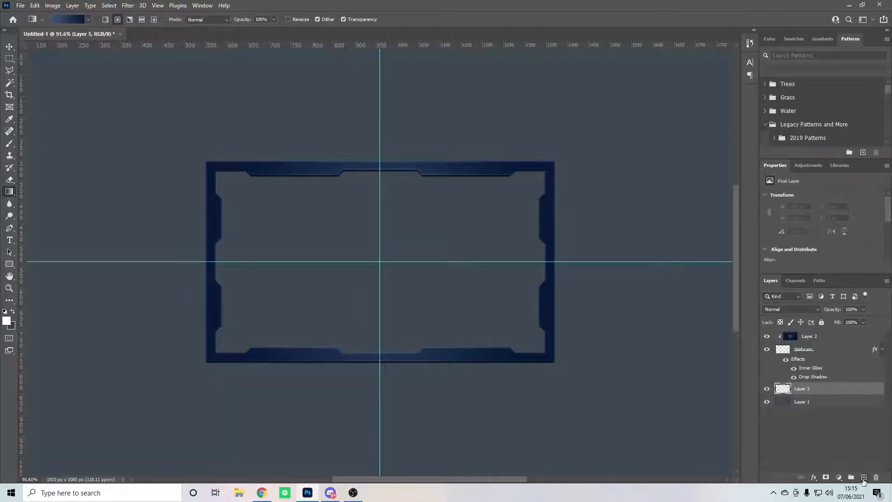
pyautogui.click(10, 60)
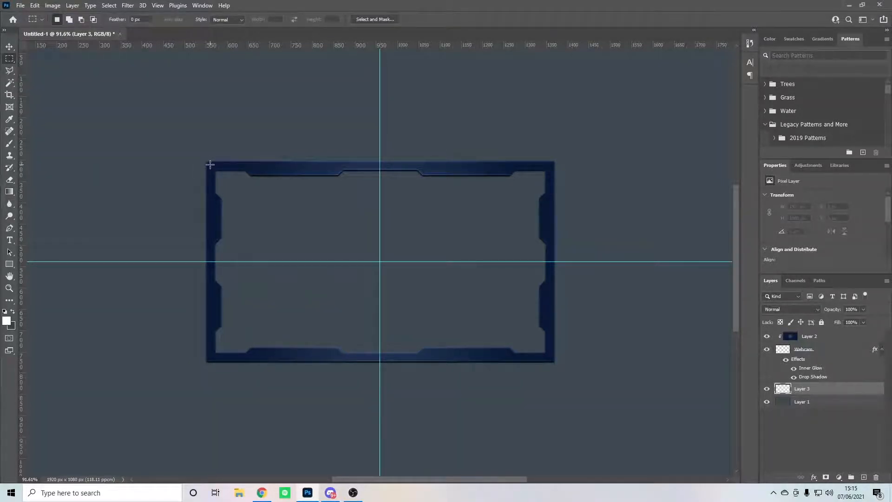
pyautogui.moveTo(210, 164); pyautogui.dragTo(551, 359)
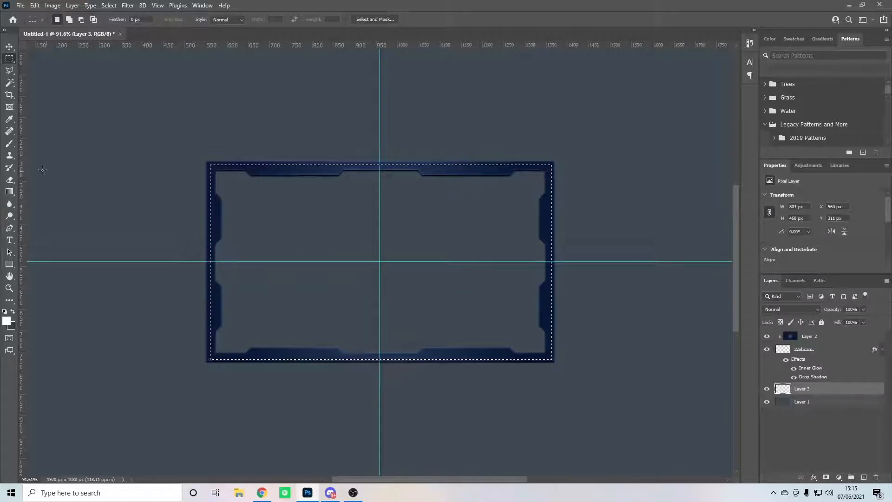
# Fill the rectangular selection on Layer 3 with black, 000000, using the Paint Bucket tool, and deselect.
pyautogui.moveTo(9, 190); pyautogui.dragTo(40, 199)
pyautogui.click(6, 321)
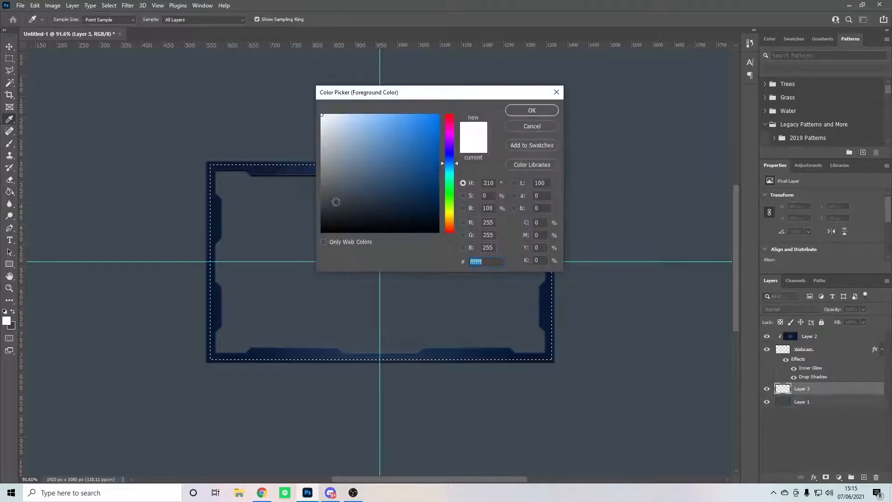
pyautogui.write('000000')
pyautogui.click(534, 110)
pyautogui.click(349, 257)
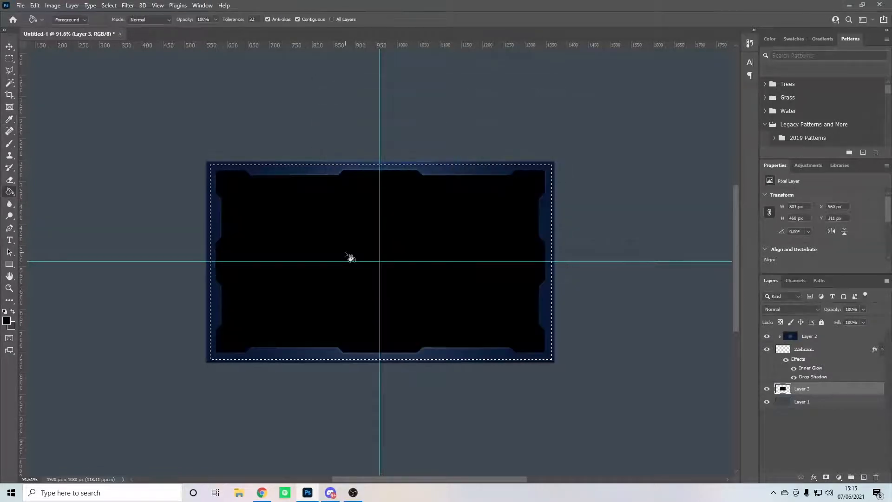
pyautogui.hotkey('ctrl', 'd')
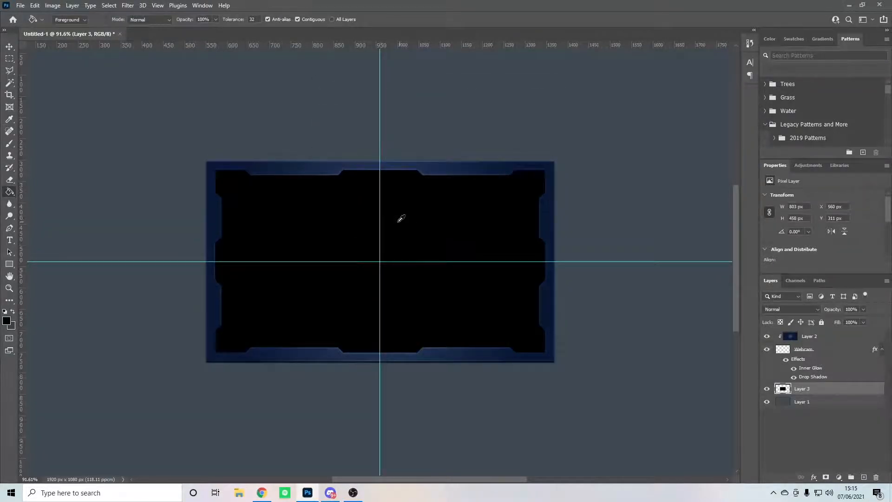
# Add an empty layer above Layer 3 and clip it to the black rectangle with a clipping mask.
pyautogui.scroll(-5, 401, 218)
pyautogui.scroll(5, 385, 216)
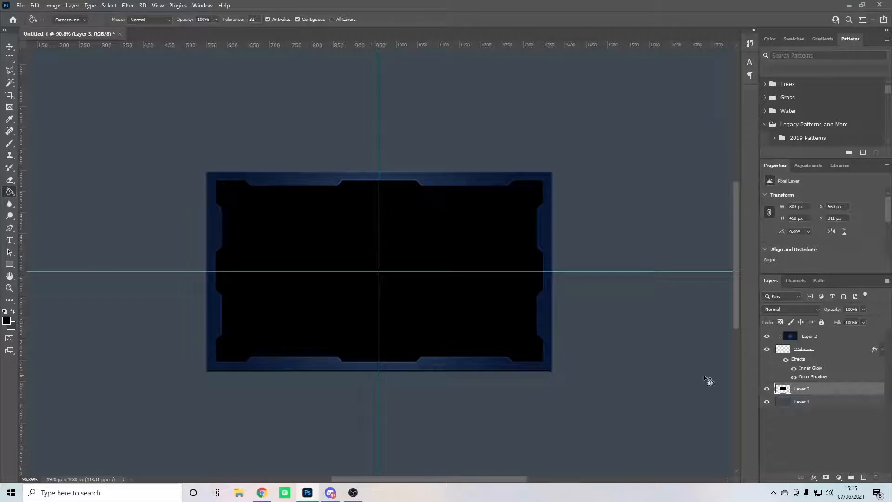
pyautogui.click(864, 477)
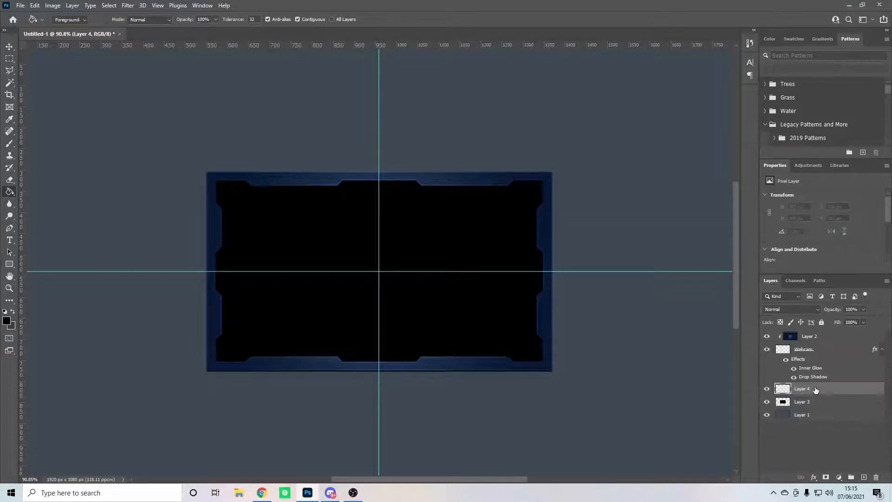
pyautogui.rightClick(815, 389)
pyautogui.click(795, 173)
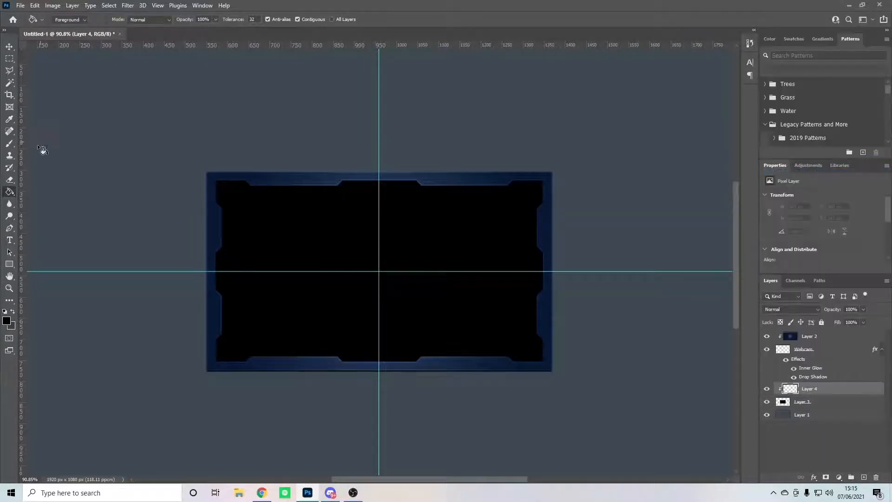
# Choose the Brush tool and set the foreground colour to light blue, a2b1dd.
pyautogui.click(10, 144)
pyautogui.click(7, 321)
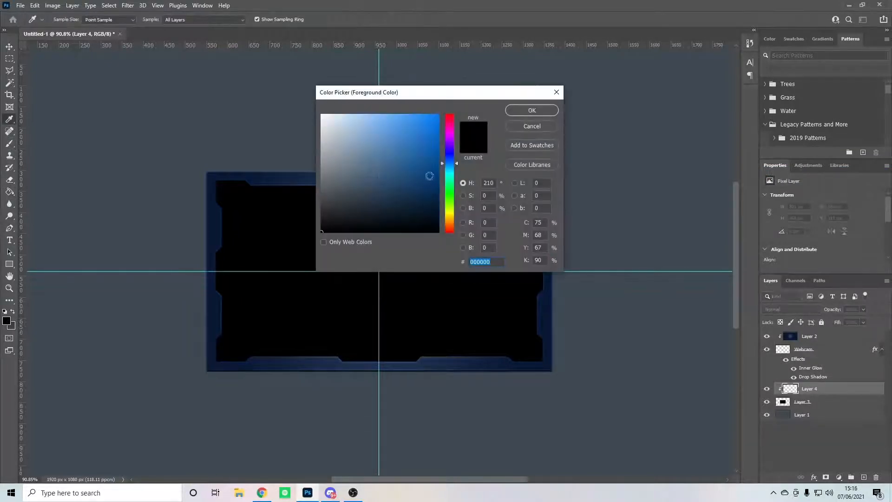
pyautogui.click(349, 112)
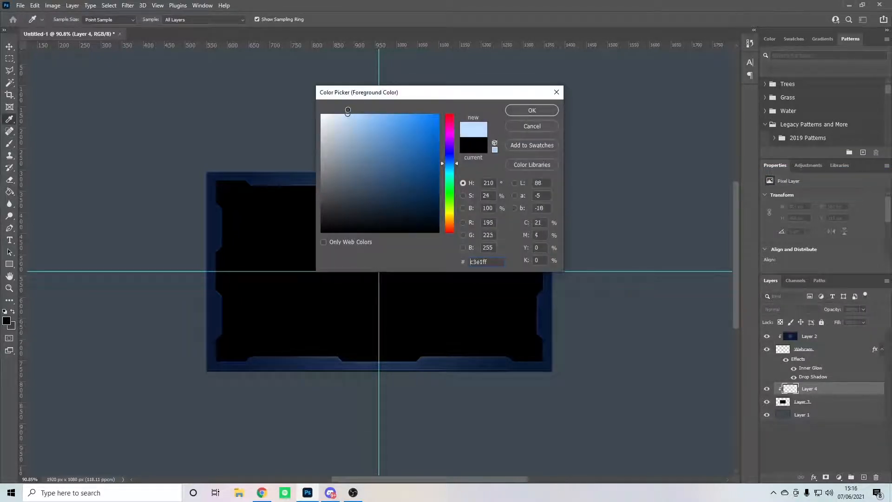
pyautogui.click(447, 161)
pyautogui.click(449, 158)
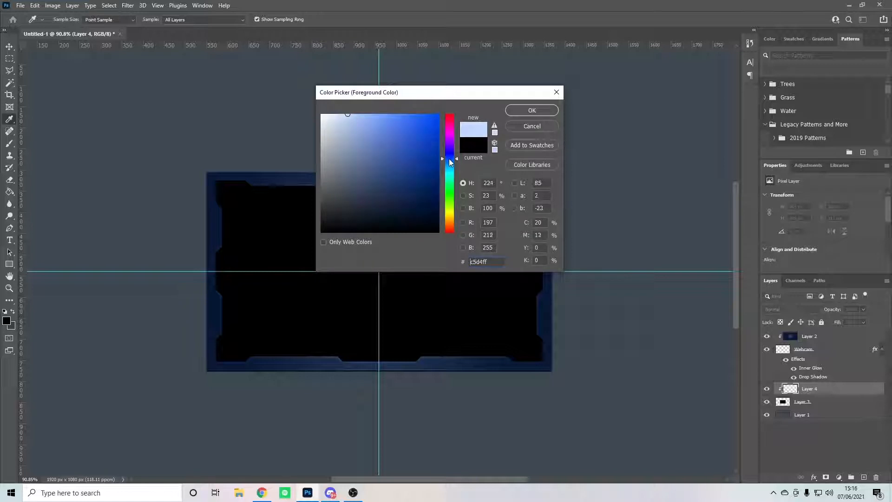
pyautogui.click(351, 130)
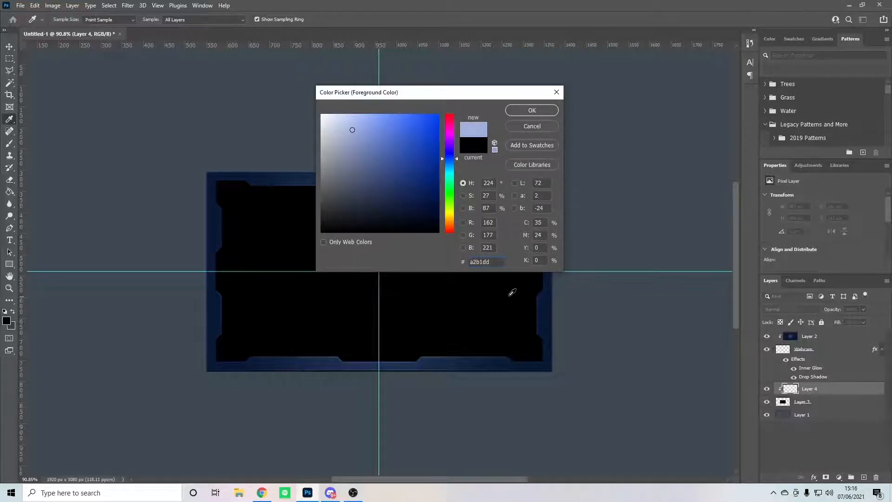
pyautogui.click(530, 111)
# Paint a soft glow at the black panel's upper centre with an 800 px brush and lower Layer 4's opacity to 68%.
pyautogui.scroll(-5, 377, 239)
pyautogui.press('b')
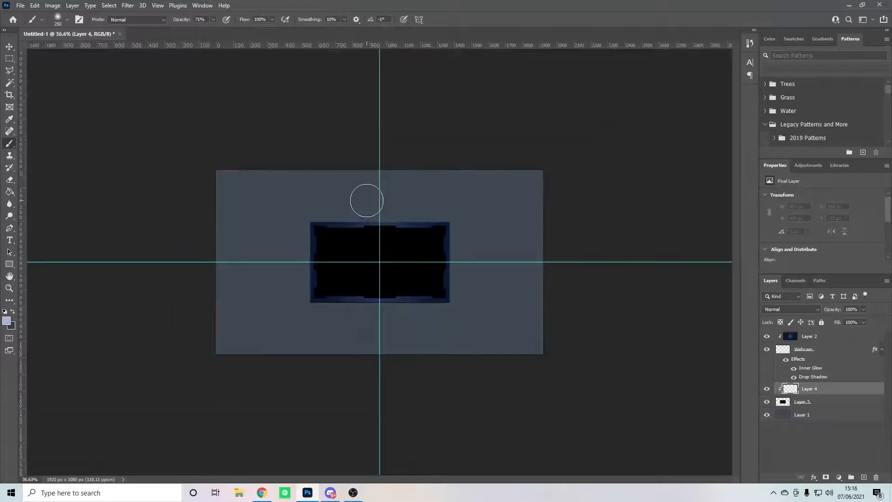
pyautogui.press(']')
pyautogui.press(']')
pyautogui.press(']')
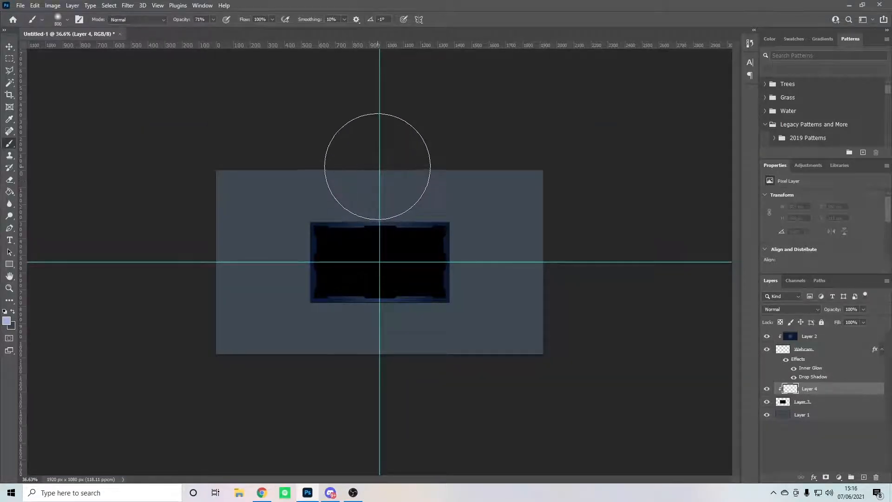
pyautogui.press(']')
pyautogui.scroll(2, 386, 162)
pyautogui.scroll(2, 380, 115)
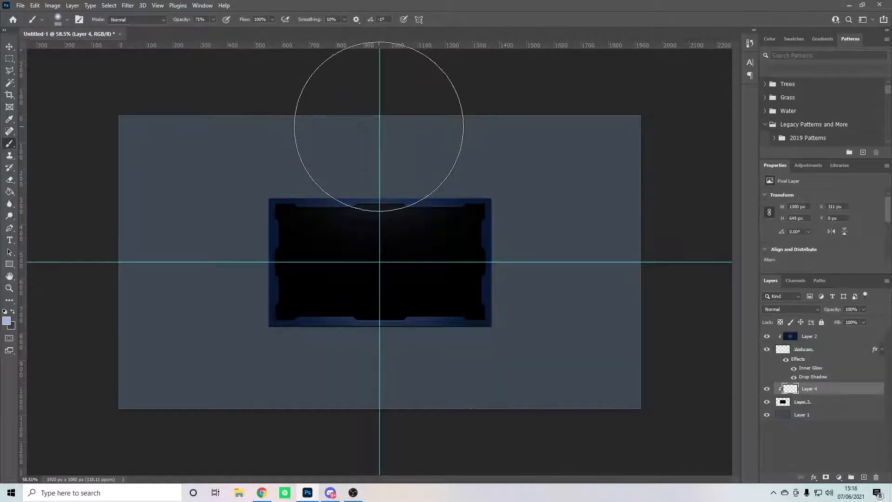
pyautogui.click(379, 135)
pyautogui.click(380, 153)
pyautogui.click(380, 160)
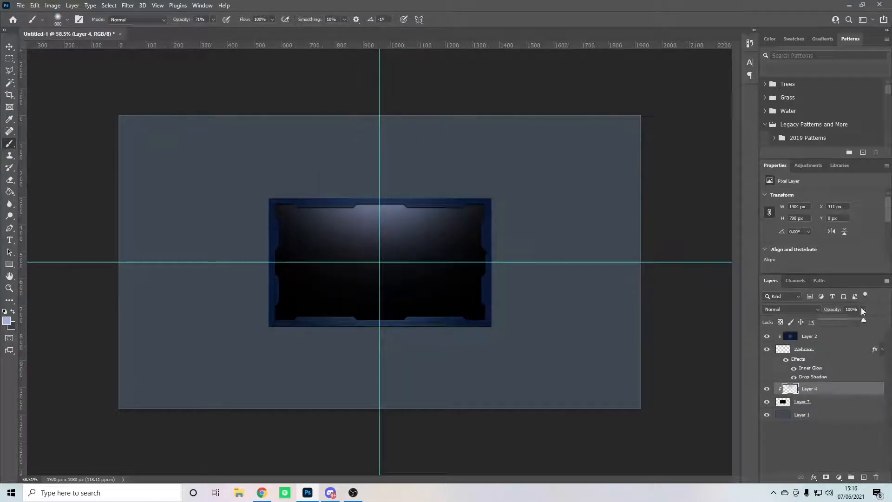
pyautogui.click(851, 319)
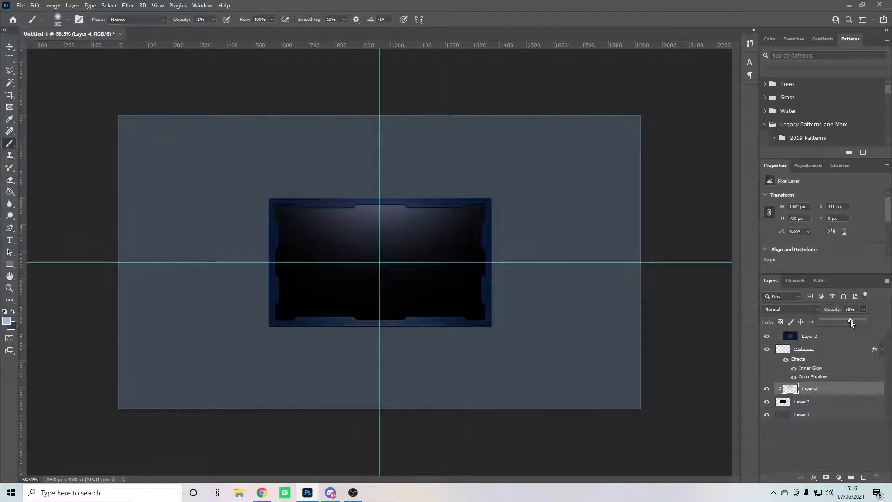
# Scale the Layer 4 glow proportionally from its centre to about 126% and shift it slightly downward.
pyautogui.hotkey('ctrl', 't')
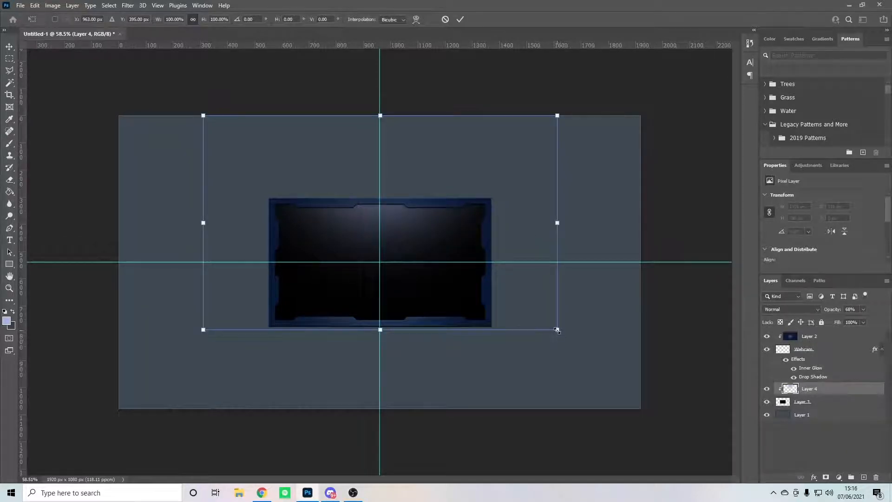
pyautogui.moveTo(557, 330); pyautogui.dragTo(610, 347)
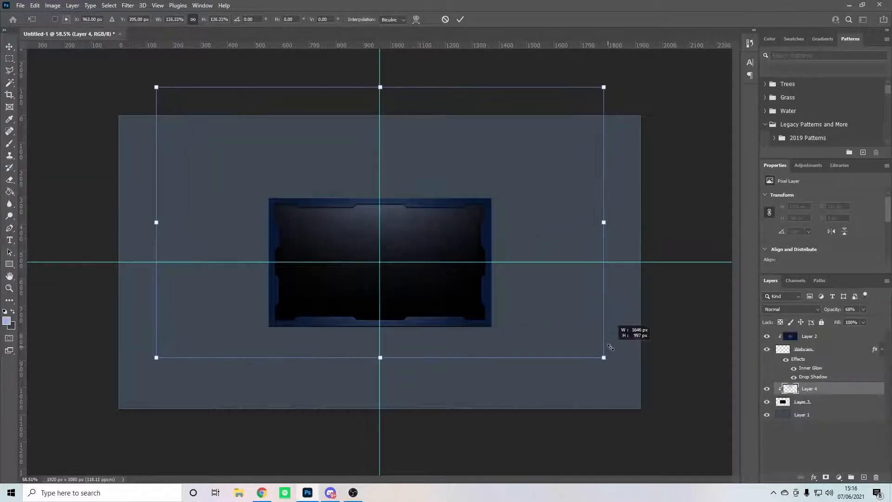
pyautogui.moveTo(478, 273); pyautogui.dragTo(477, 277)
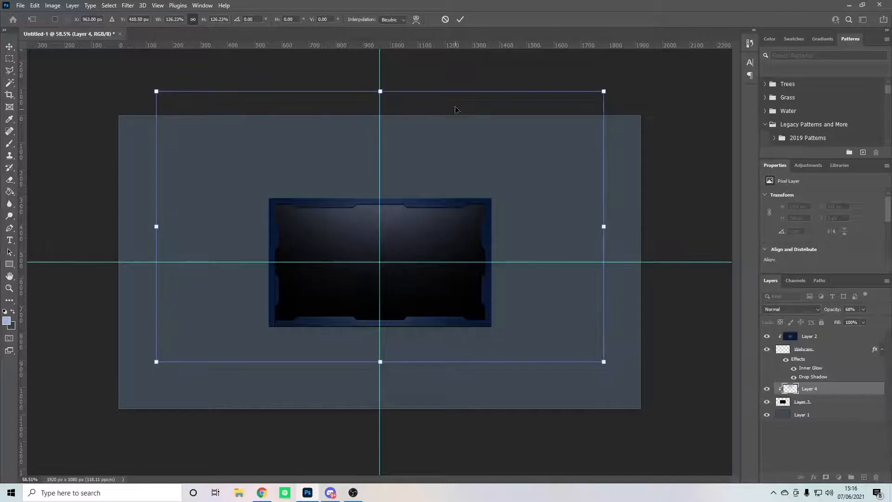
pyautogui.click(459, 20)
# Reduce Layer 4's opacity to 51% and hide the guides.
pyautogui.press('b')
pyautogui.scroll(3, 395, 227)
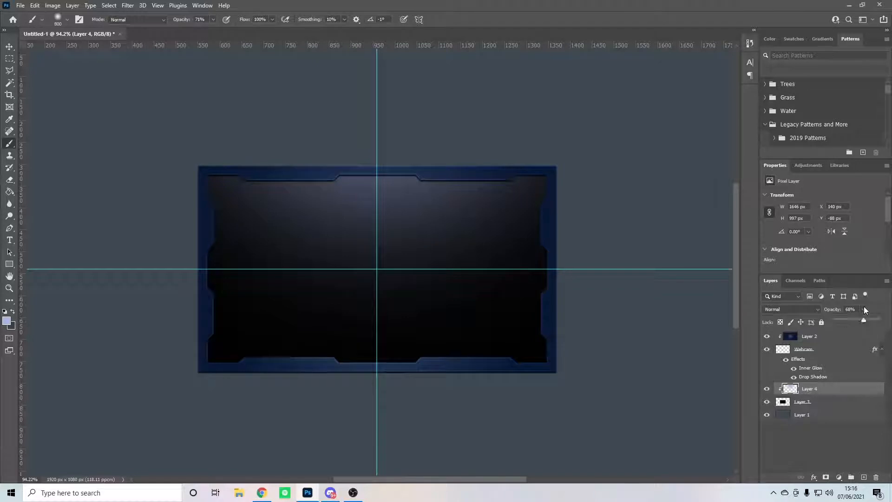
pyautogui.moveTo(855, 319); pyautogui.dragTo(857, 319)
pyautogui.hotkey('ctrl', '0')
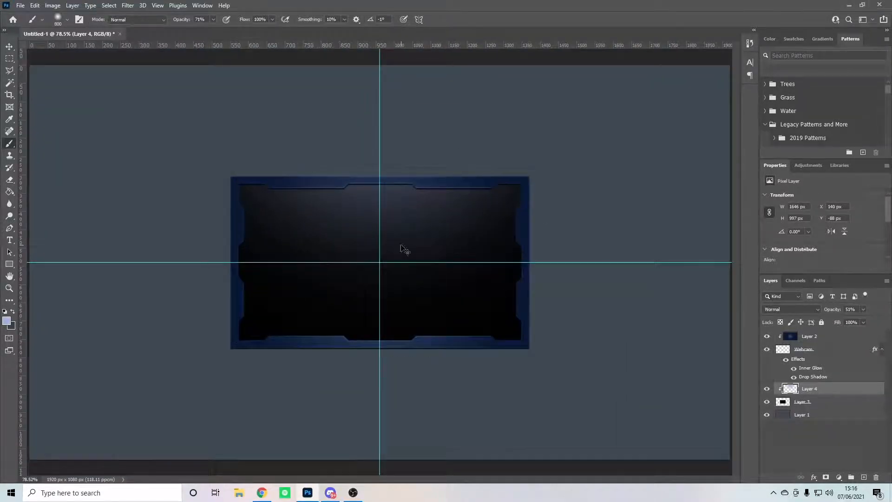
pyautogui.hotkey('ctrl', ';')
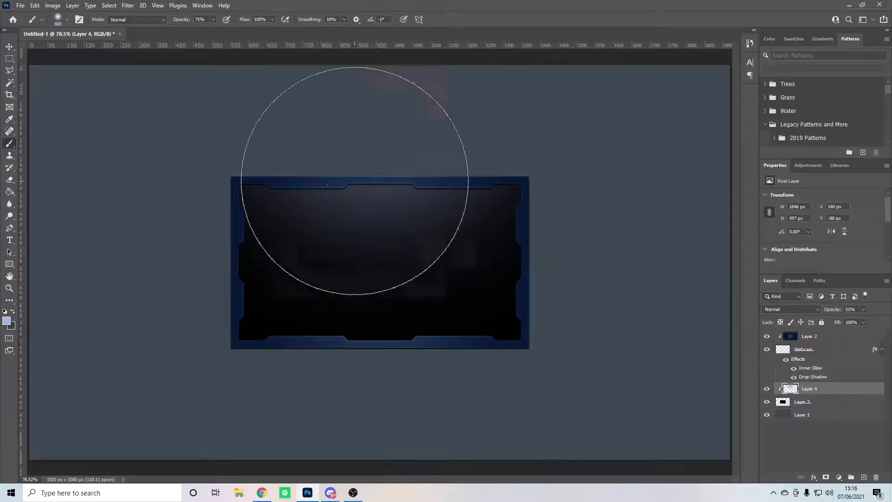
pyautogui.scroll(-3, 410, 249)
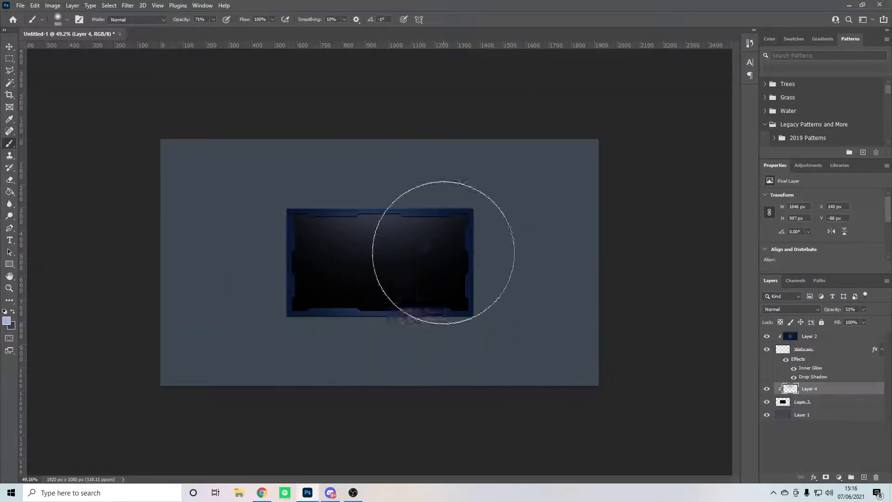
pyautogui.scroll(3, 441, 244)
pyautogui.scroll(-1, 434, 246)
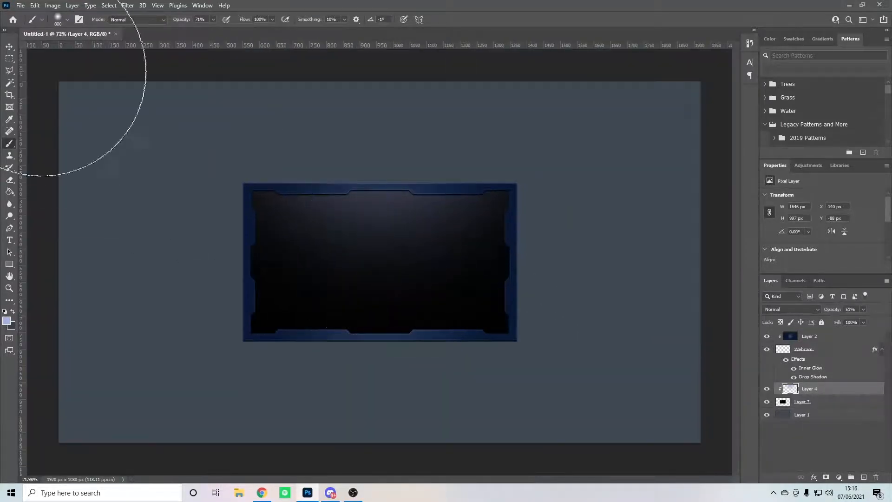
# Add an empty layer above Layer 2 and clip it to the Webcam frame with a clipping mask.
pyautogui.press('v')
pyautogui.click(809, 338)
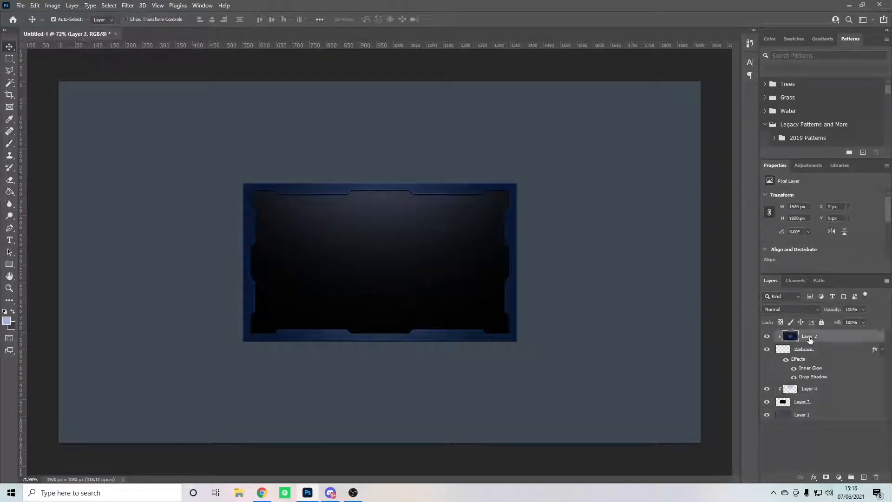
pyautogui.click(864, 477)
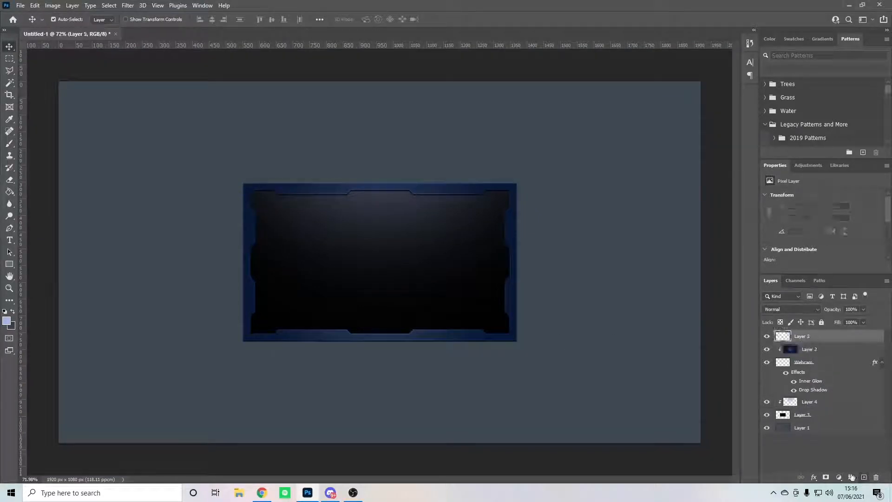
pyautogui.rightClick(812, 336)
pyautogui.click(719, 267)
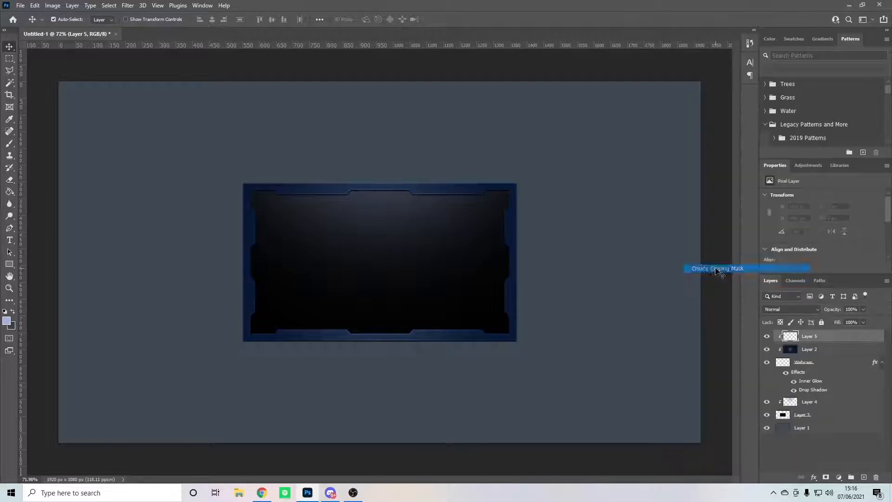
# Set the Brush tool's foreground colour to a lighter blue, bfcffb.
pyautogui.click(12, 143)
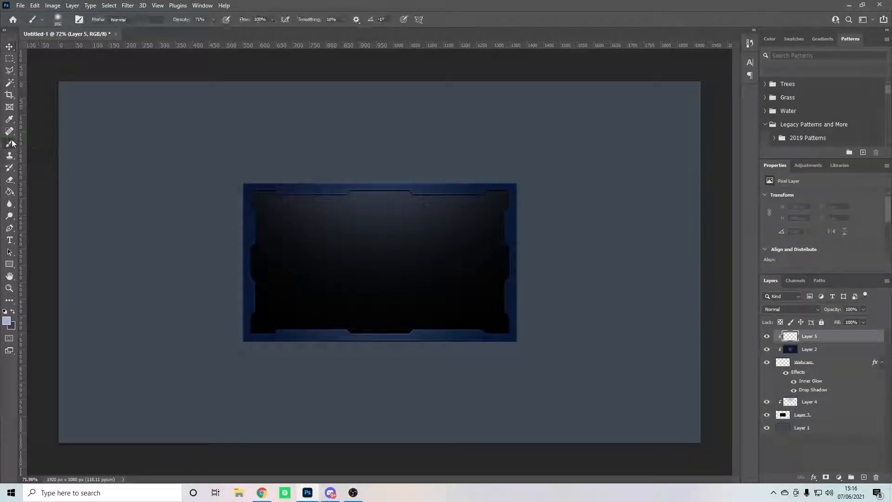
pyautogui.click(6, 321)
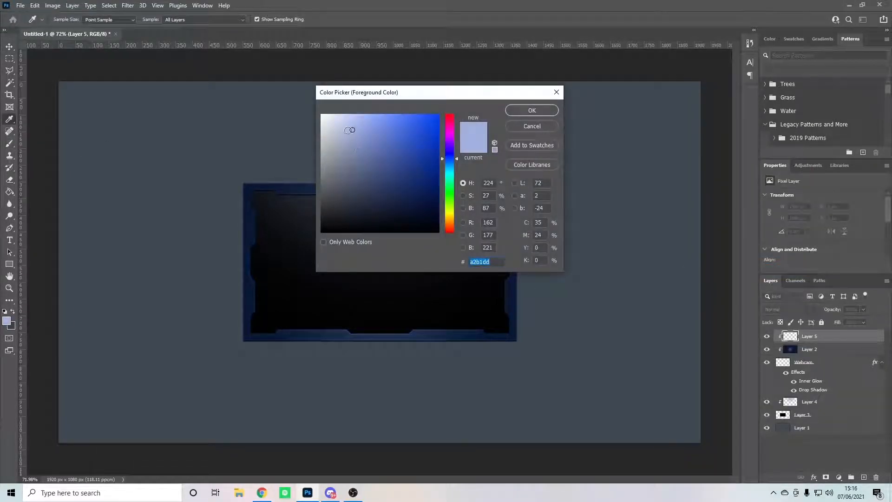
pyautogui.moveTo(350, 129); pyautogui.dragTo(349, 116)
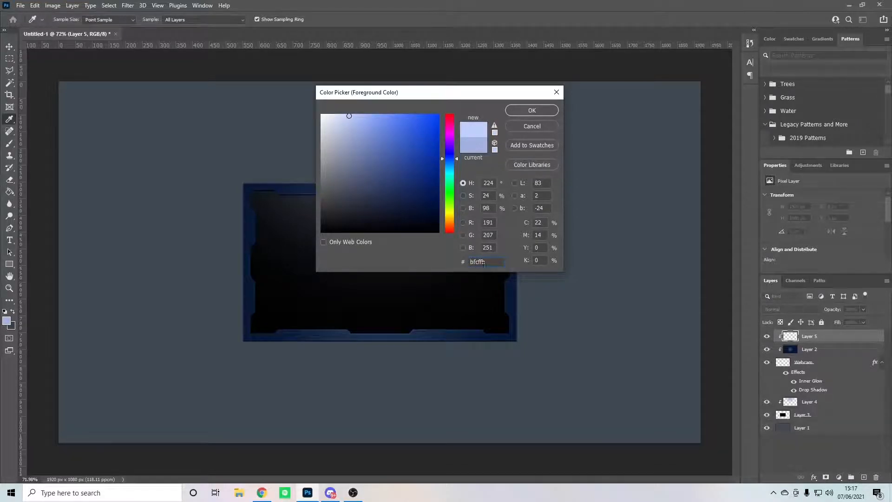
pyautogui.click(539, 112)
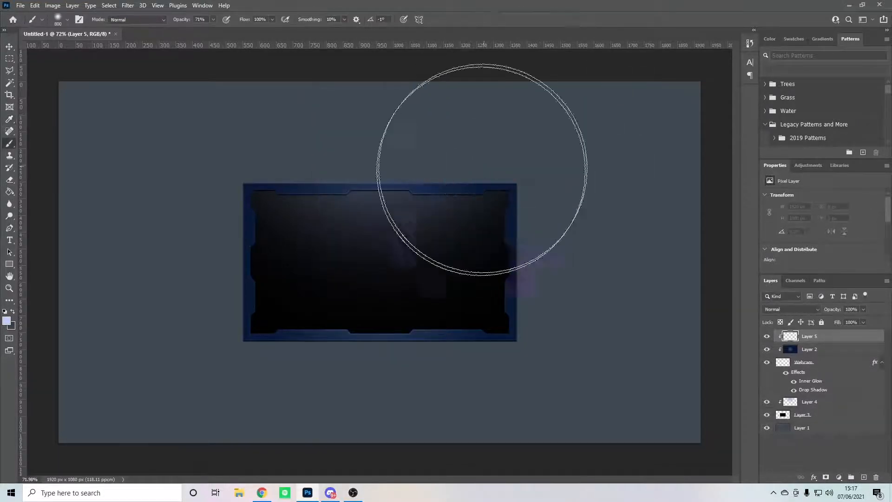
# Shrink the brush to 150 px and dab soft highlights on Layer 5 at the frame's upper-left corner notches.
pyautogui.scroll(3, 299, 235)
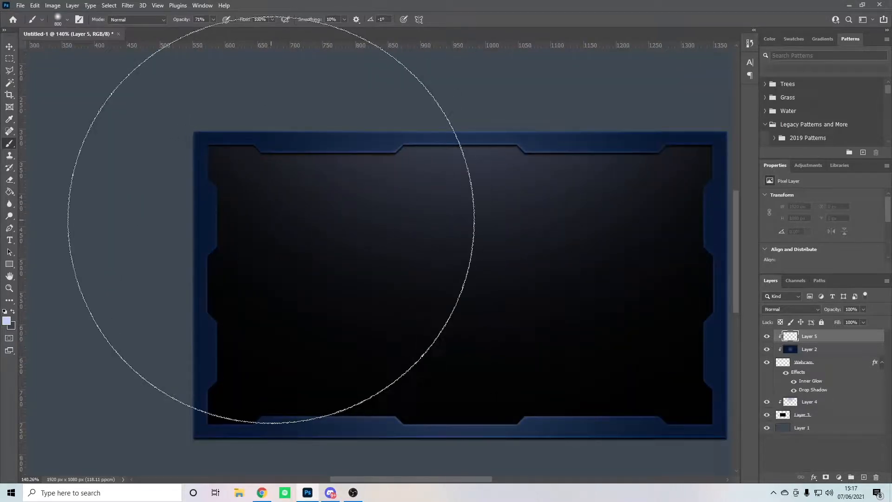
pyautogui.press('[')
pyautogui.press('[')
pyautogui.press('[')
pyautogui.press('[')
pyautogui.press('[')
pyautogui.press('[')
pyautogui.press('[')
pyautogui.press('[')
pyautogui.press('[')
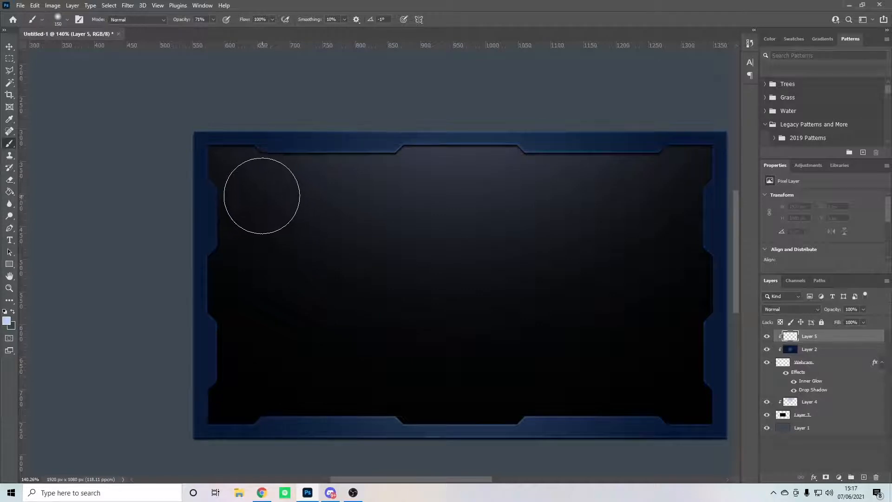
pyautogui.click(261, 197)
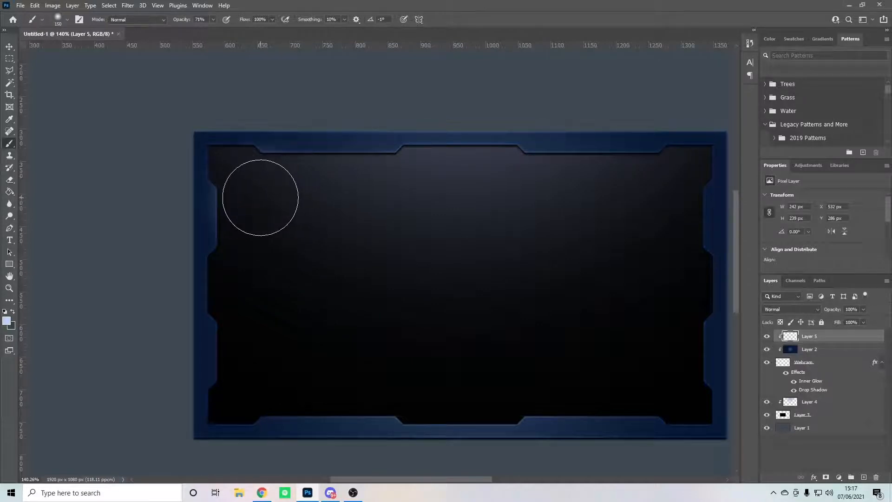
pyautogui.click(260, 197)
pyautogui.click(260, 198)
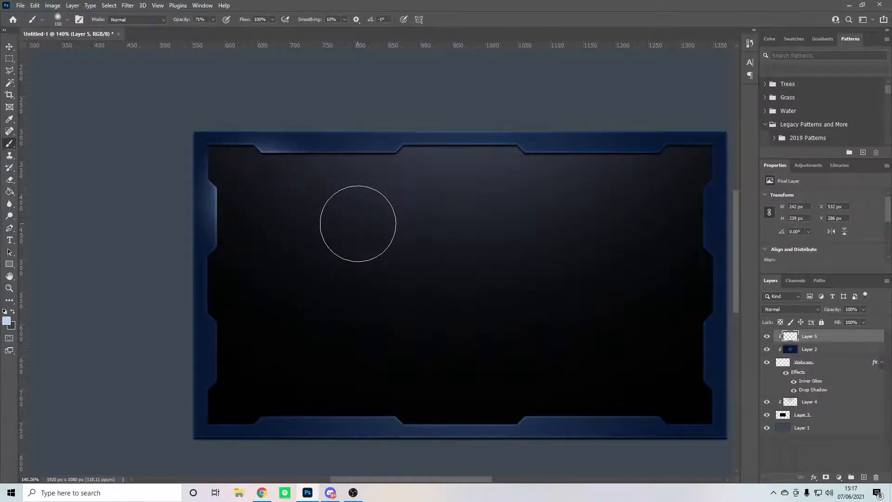
# Dab matching highlights at the two upper centre notches and the upper-right corner of the frame on Layer 5.
pyautogui.click(401, 195)
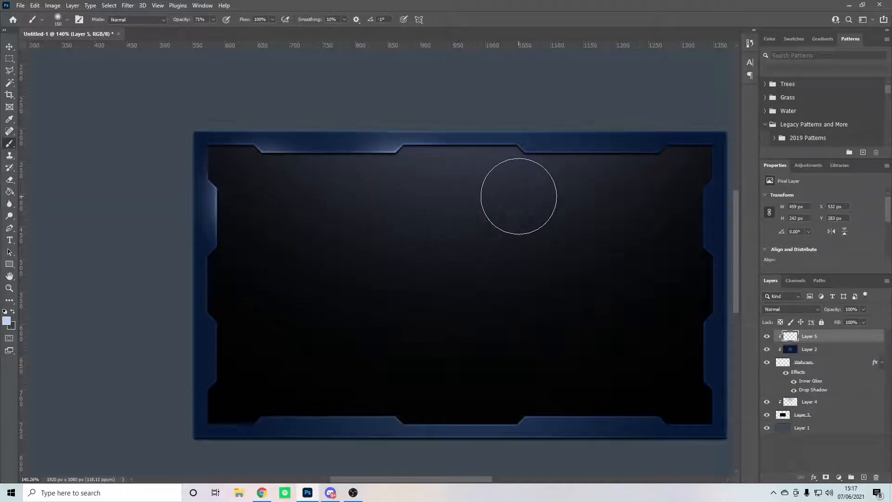
pyautogui.click(519, 196)
pyautogui.click(660, 196)
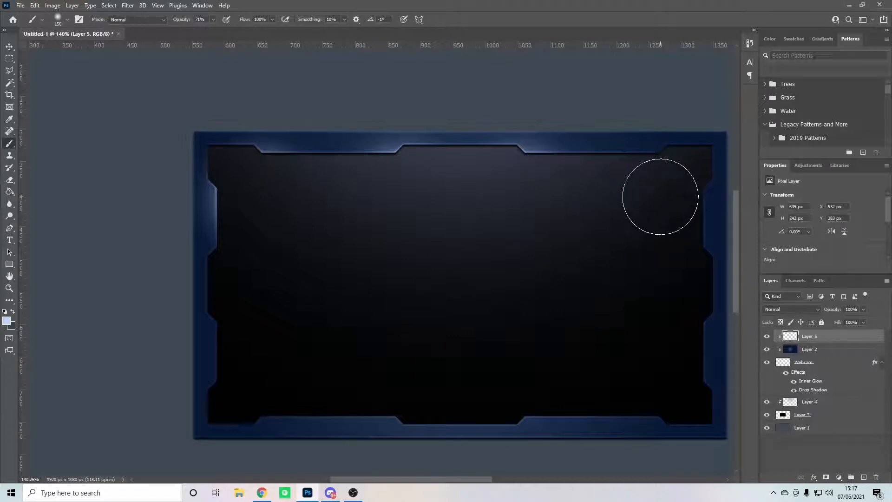
pyautogui.click(660, 196)
pyautogui.click(659, 197)
pyautogui.scroll(-3, 396, 260)
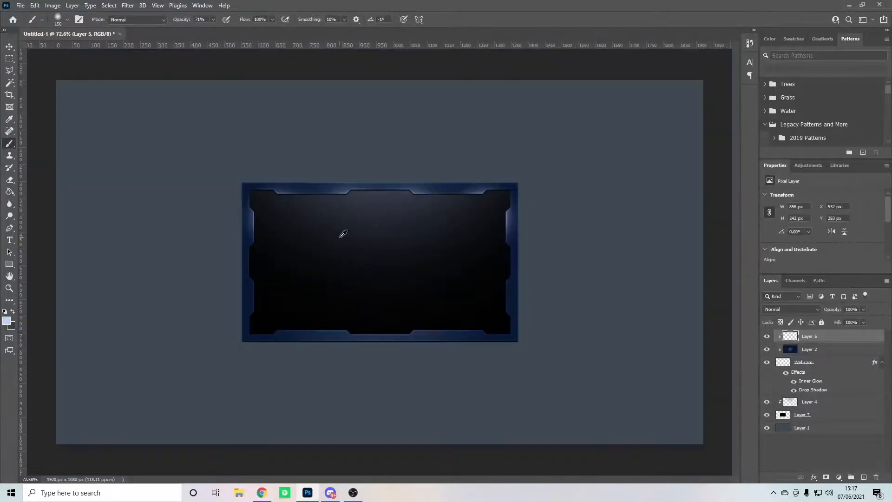
pyautogui.scroll(2, 343, 233)
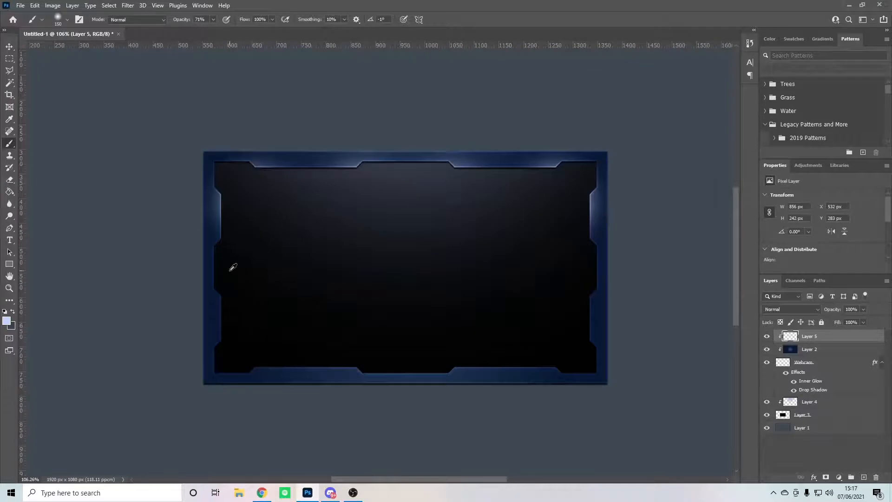
# Dab matching soft highlights on Layer 5 at the frame's lower-left corner notches and the two lower centre notches.
pyautogui.scroll(4, 233, 268)
pyautogui.scroll(-2, 213, 233)
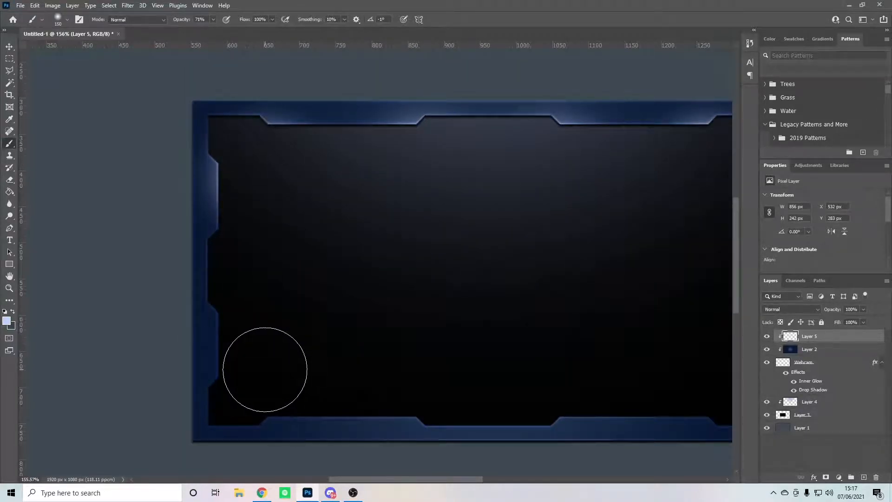
pyautogui.click(265, 371)
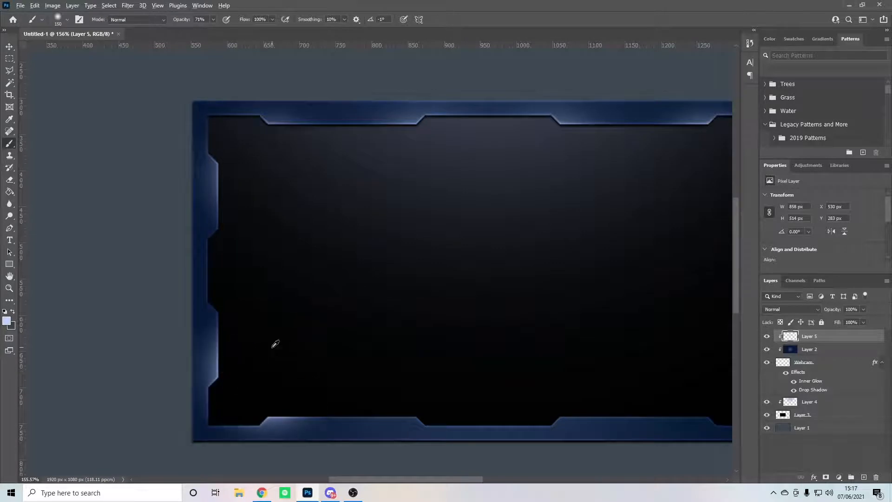
pyautogui.scroll(-3, 355, 333)
pyautogui.scroll(5, 358, 367)
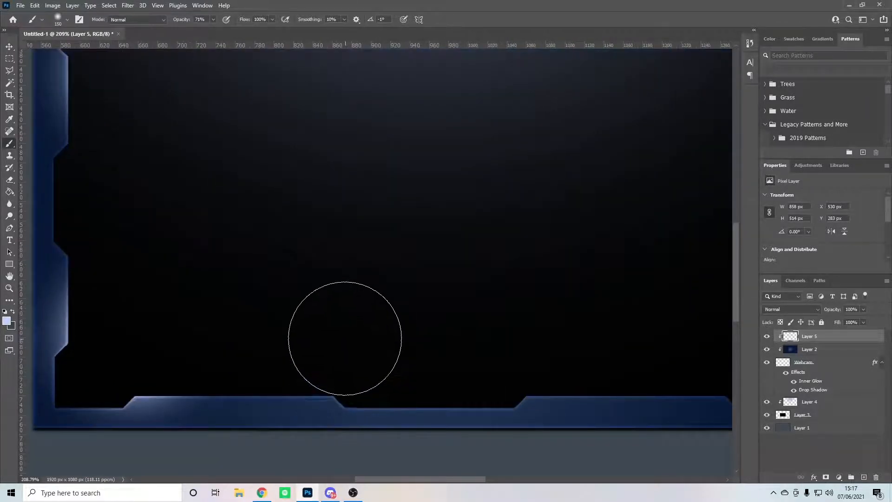
pyautogui.moveTo(345, 342); pyautogui.dragTo(342, 338)
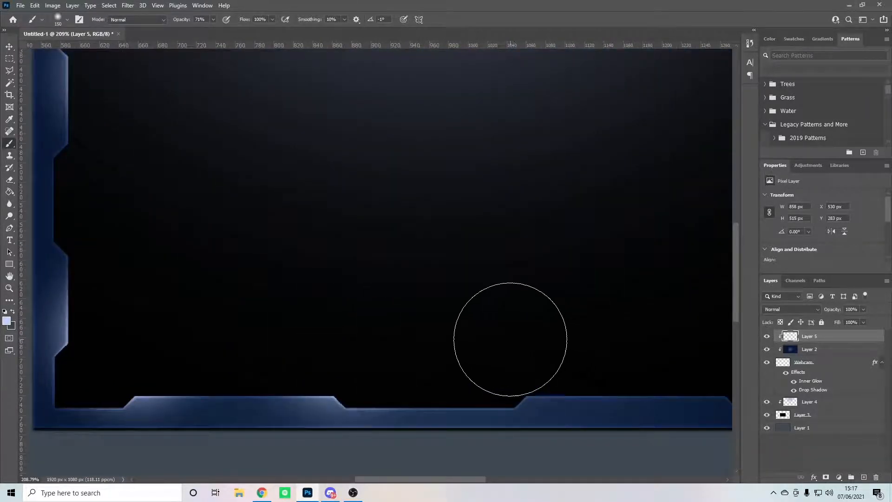
pyautogui.click(508, 339)
pyautogui.click(507, 339)
pyautogui.click(508, 339)
# Examine the painted highlights around the whole frame and along its upper centre edge.
pyautogui.scroll(-7, 398, 315)
pyautogui.scroll(4, 617, 329)
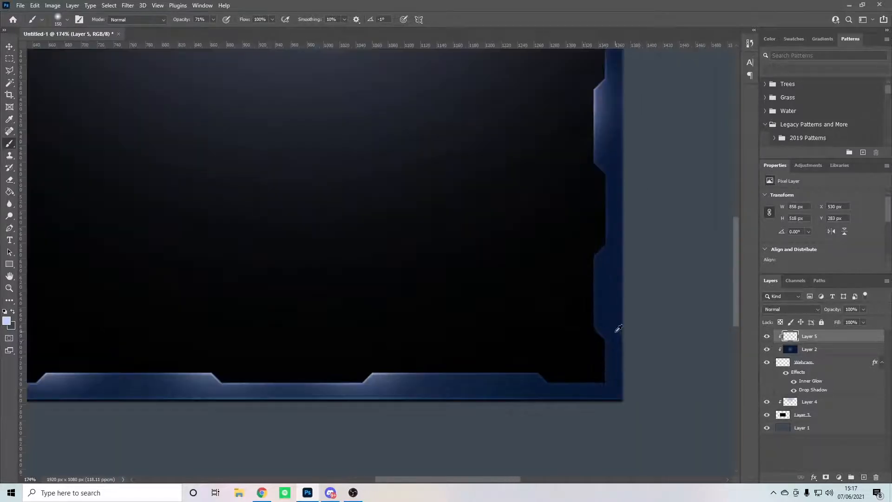
pyautogui.scroll(-5, 460, 362)
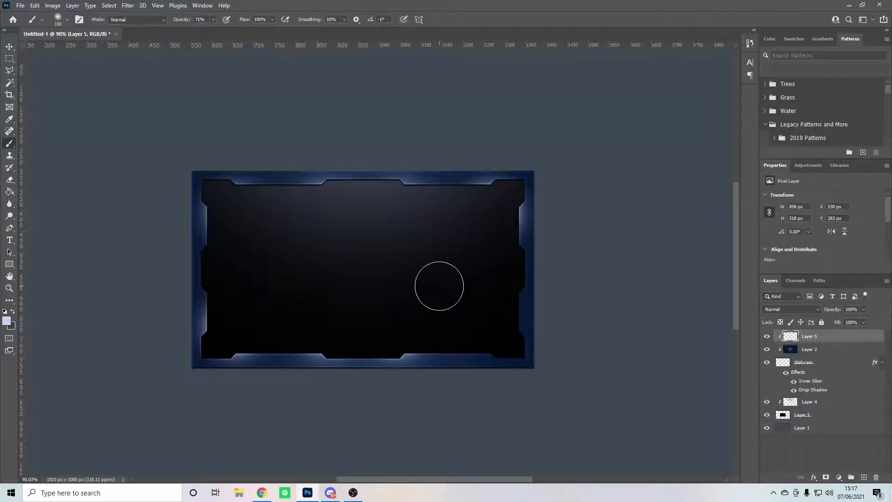
pyautogui.scroll(3, 463, 293)
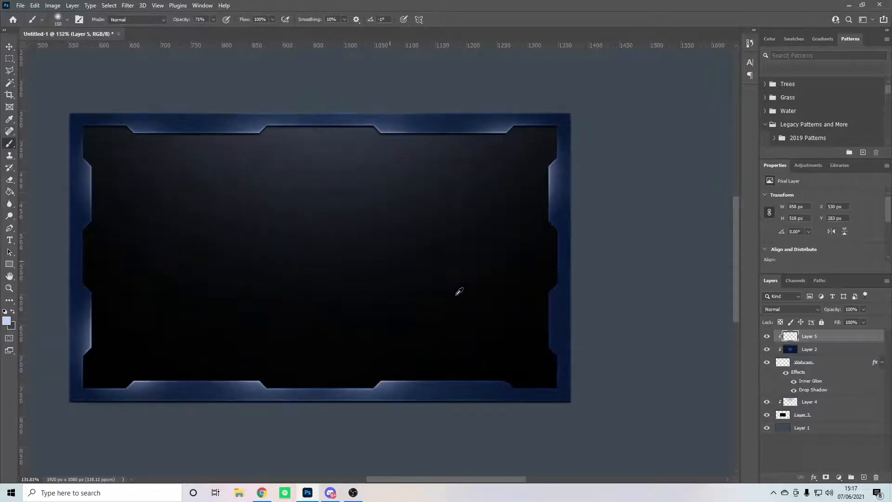
pyautogui.scroll(-3, 462, 292)
pyautogui.scroll(4, 462, 292)
pyautogui.scroll(-1, 458, 291)
pyautogui.scroll(-2, 459, 291)
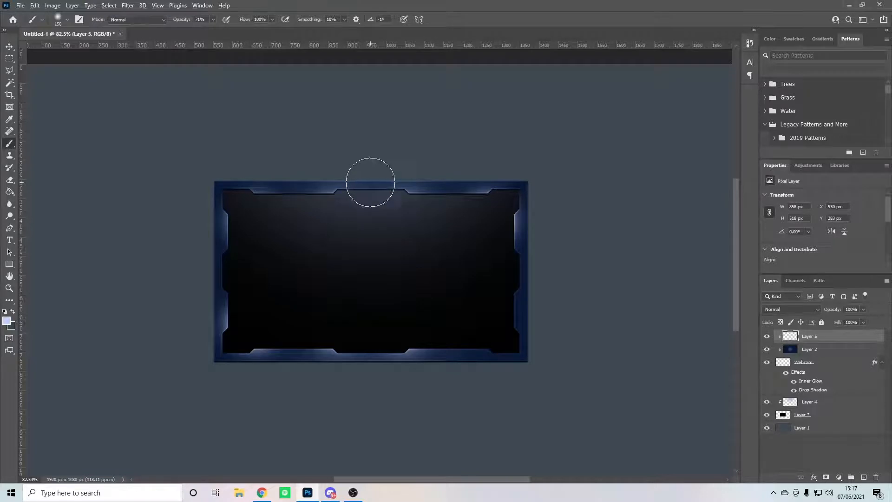
pyautogui.scroll(2, 374, 176)
pyautogui.scroll(4, 374, 179)
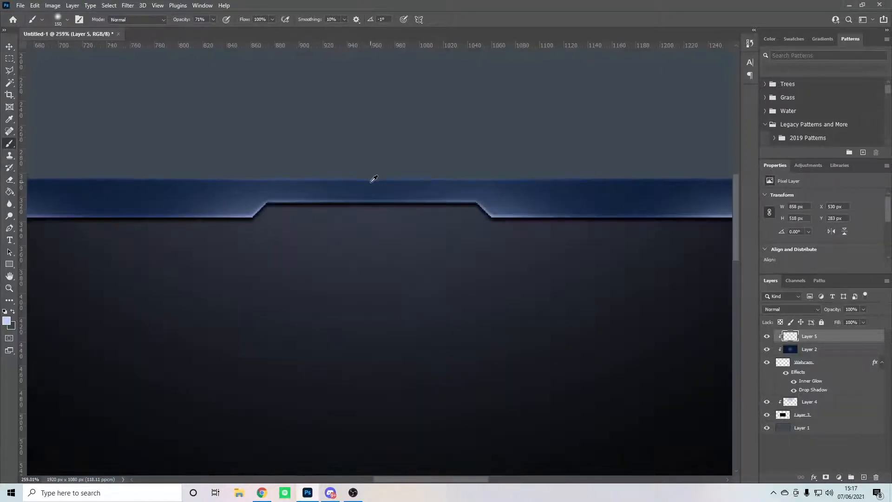
pyautogui.scroll(-6, 374, 179)
pyautogui.scroll(-2, 371, 181)
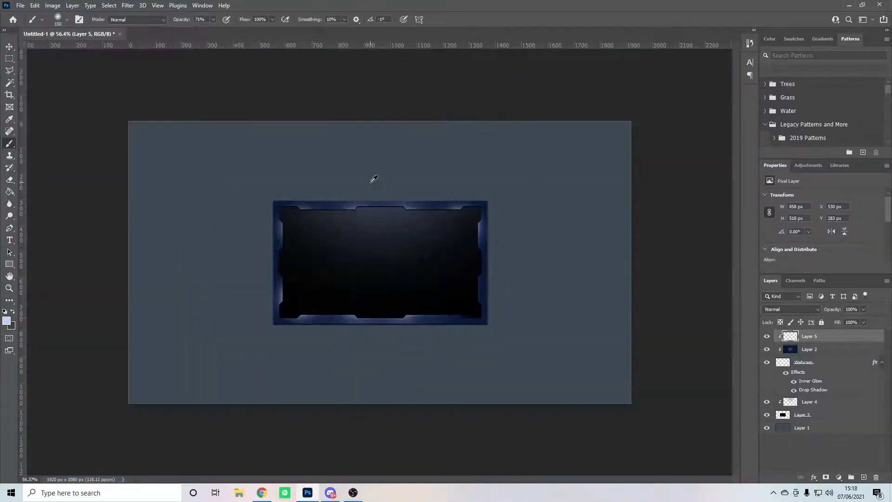
# Dab a matching highlight on Layer 5 at the notches around the frame's lower-right corner.
pyautogui.scroll(4, 446, 286)
pyautogui.scroll(3, 524, 378)
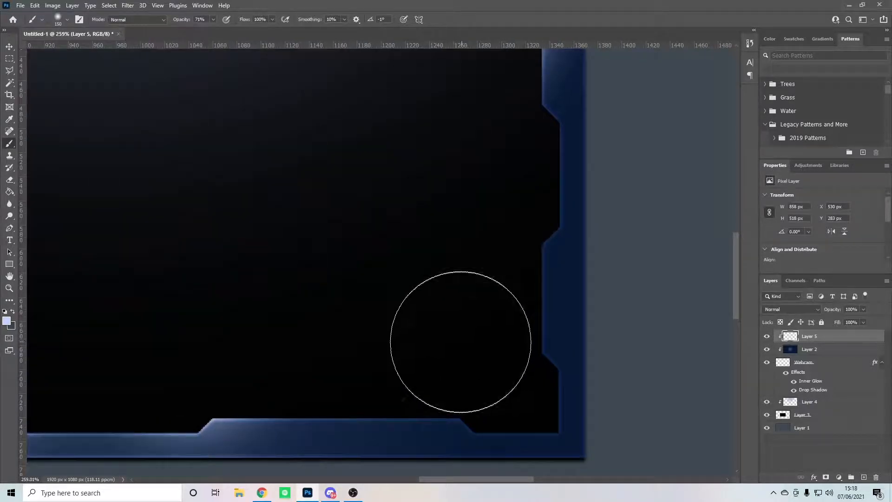
pyautogui.click(463, 341)
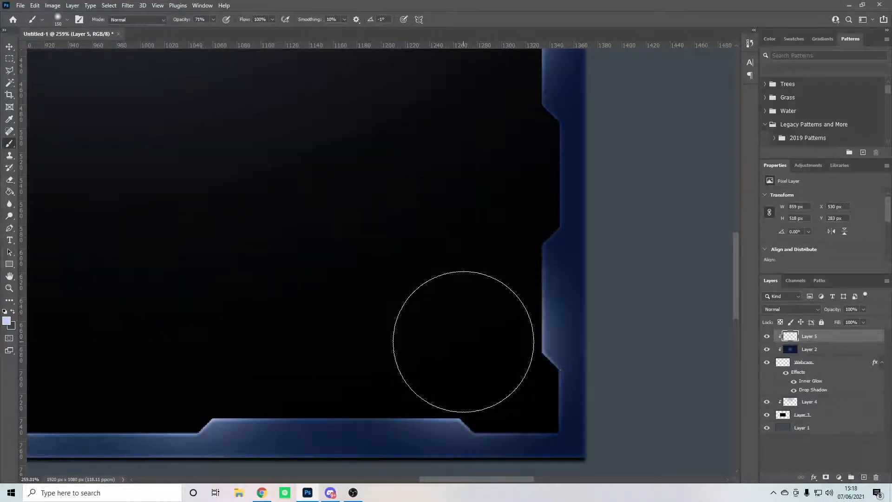
# Dab highlights on Layer 5 in the middle recesses between the notches of the frame's right and left sides.
pyautogui.scroll(-6, 458, 335)
pyautogui.scroll(1, 551, 235)
pyautogui.scroll(3, 544, 243)
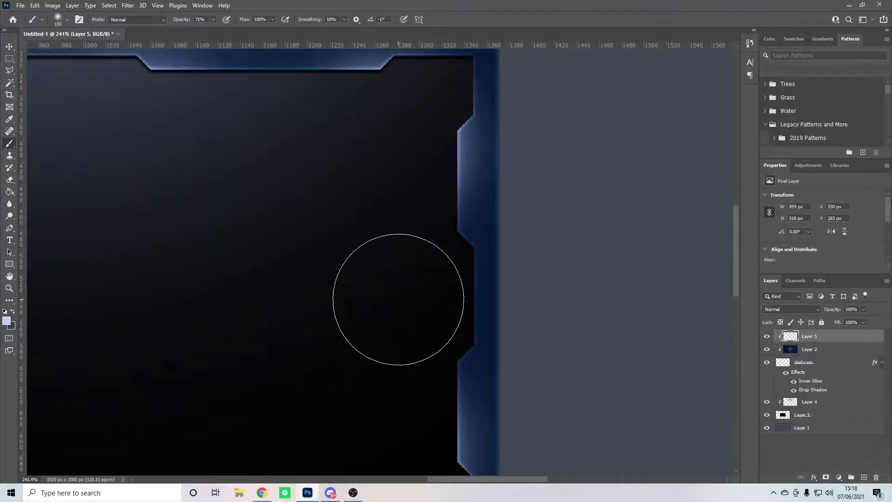
pyautogui.click(398, 299)
pyautogui.click(398, 298)
pyautogui.scroll(-5, 641, 324)
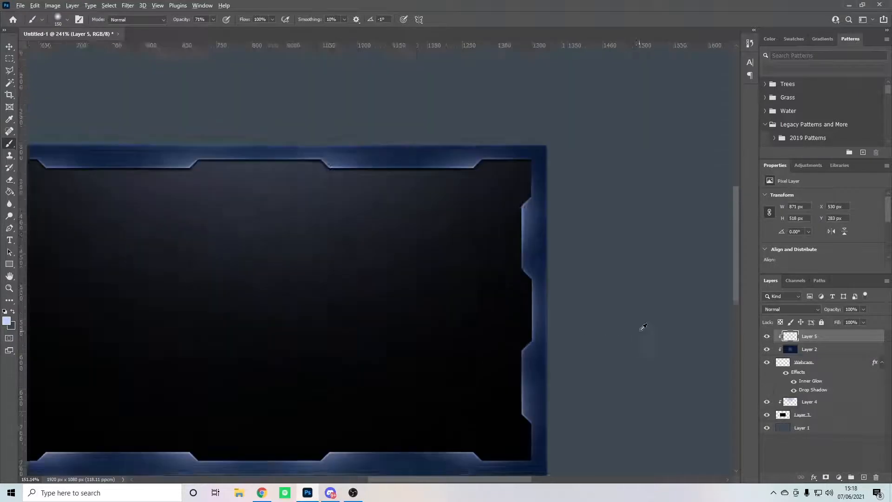
pyautogui.scroll(3, 274, 315)
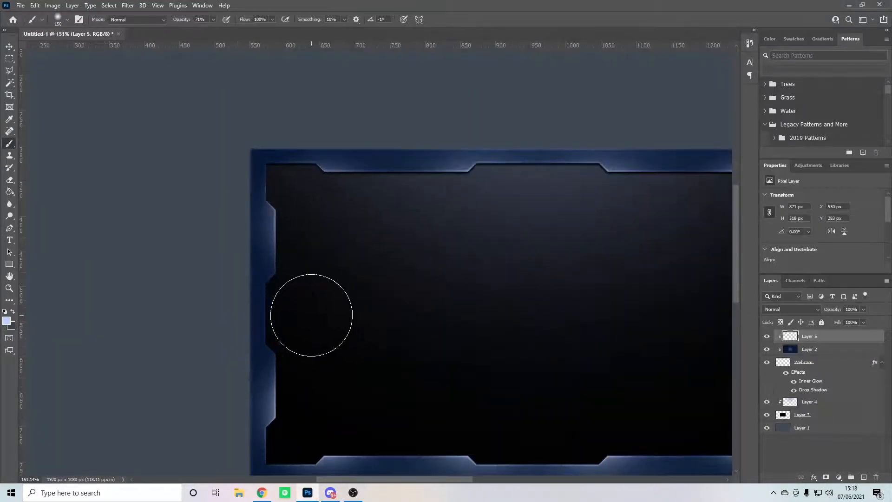
pyautogui.click(311, 314)
pyautogui.click(311, 314)
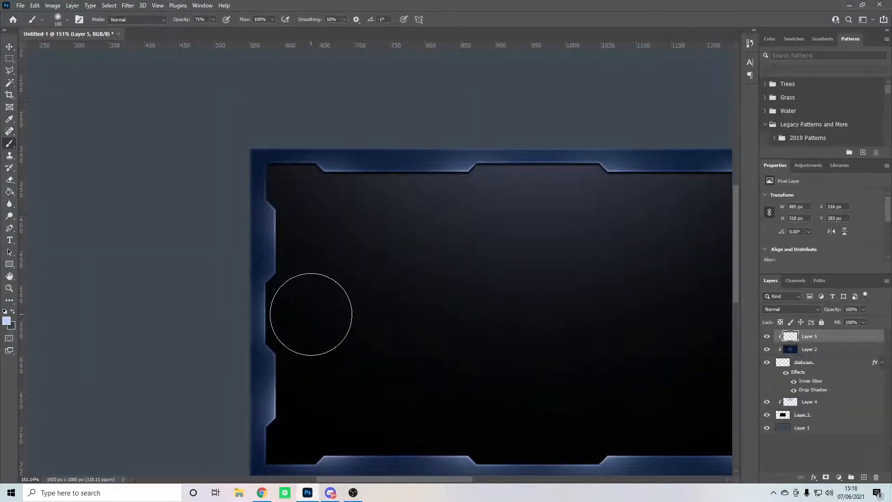
pyautogui.click(310, 314)
# Lower the opacity of highlight Layer 5 to 75%.
pyautogui.scroll(-5, 278, 285)
pyautogui.scroll(2, 422, 242)
pyautogui.scroll(2, 424, 240)
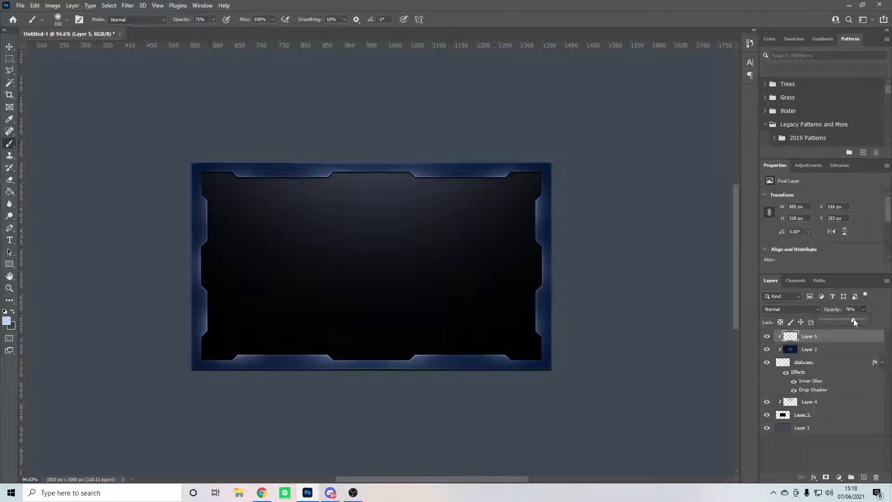
pyautogui.moveTo(853, 319); pyautogui.dragTo(851, 319)
pyautogui.scroll(-3, 379, 229)
pyautogui.scroll(4, 380, 229)
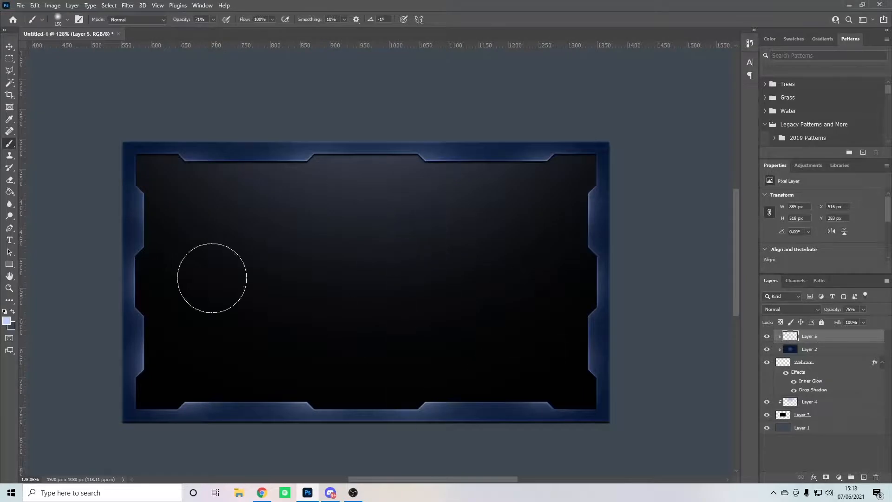
pyautogui.scroll(-2, 371, 267)
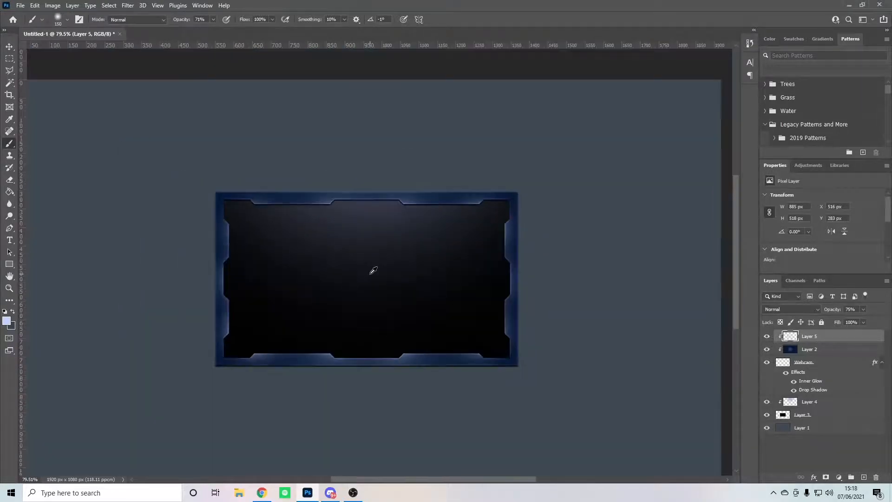
pyautogui.scroll(2, 395, 251)
# Add an empty layer above Layer 5 and outline a slanted Polygonal Lasso selection, about 23 × 10 px, beside the upper centre-left notch.
pyautogui.click(863, 477)
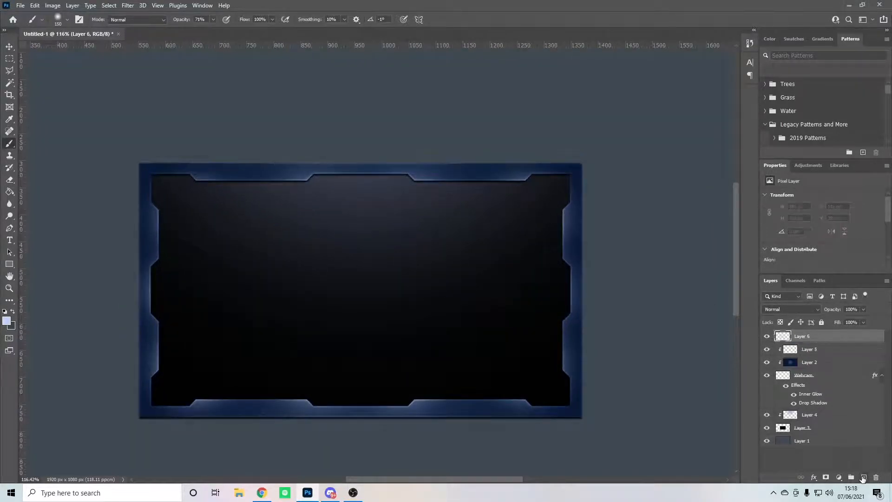
pyautogui.click(8, 72)
pyautogui.scroll(7, 349, 172)
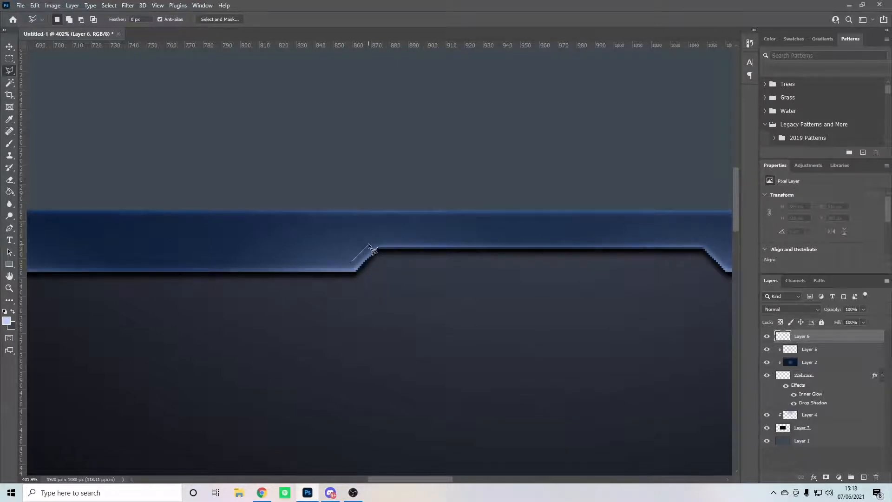
pyautogui.click(368, 244)
pyautogui.click(327, 262)
pyautogui.click(353, 261)
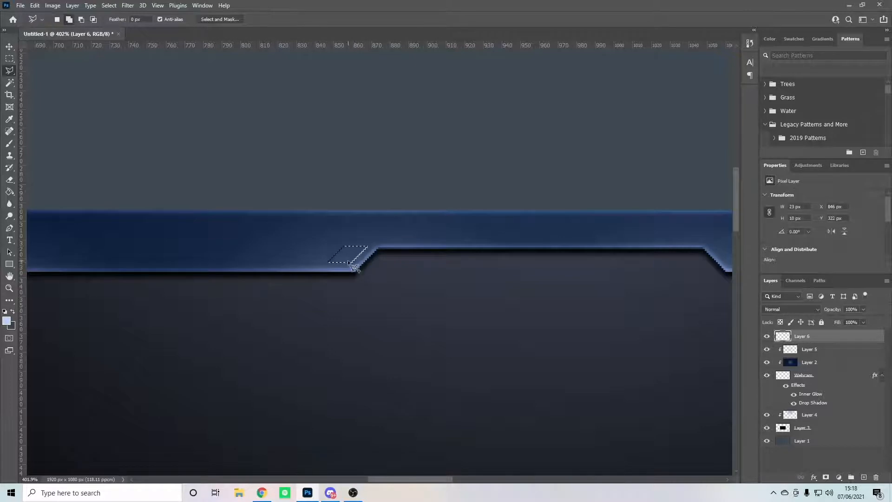
# Try radial and linear versions of the blue-to-cyan gradient in the slanted selection, filling it with the linear one.
pyautogui.click(10, 192)
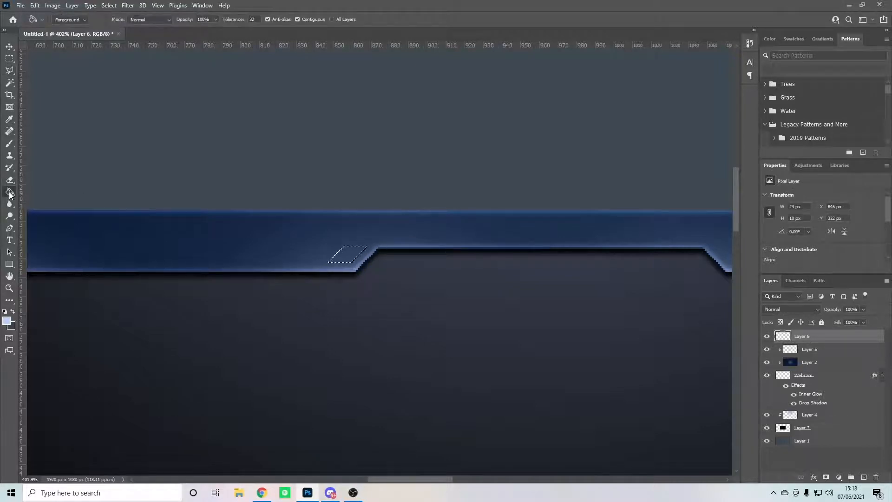
pyautogui.rightClick(10, 192)
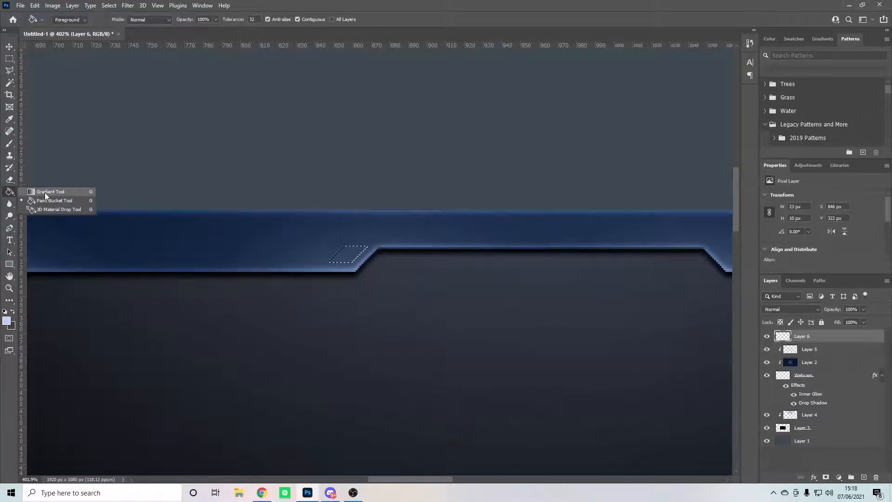
pyautogui.click(44, 193)
pyautogui.click(87, 20)
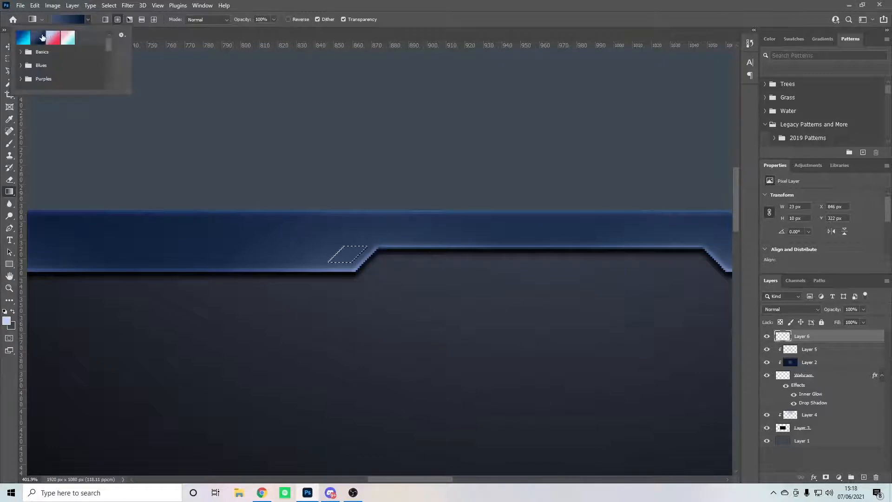
pyautogui.doubleClick(26, 38)
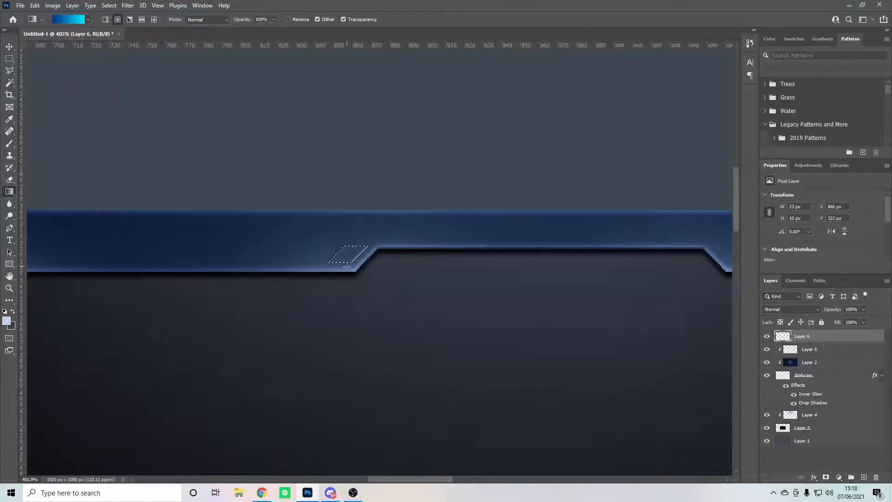
pyautogui.moveTo(347, 266); pyautogui.dragTo(341, 242)
pyautogui.hotkey('ctrl', 'z')
pyautogui.click(108, 22)
pyautogui.moveTo(348, 244)
pyautogui.mouseDown()
pyautogui.moveTo(364, 262)
pyautogui.moveTo(360, 252)
pyautogui.mouseUp()
pyautogui.hotkey('ctrl', 'z')
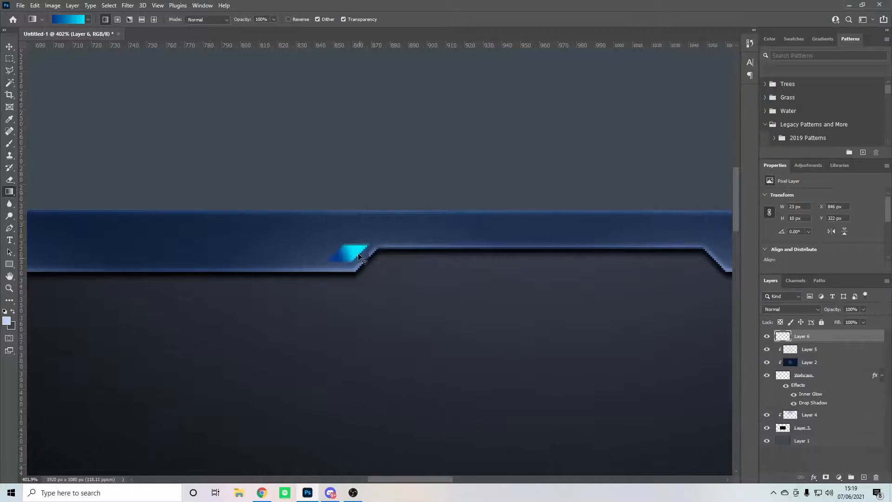
pyautogui.scroll(-10, 361, 195)
pyautogui.scroll(8, 358, 205)
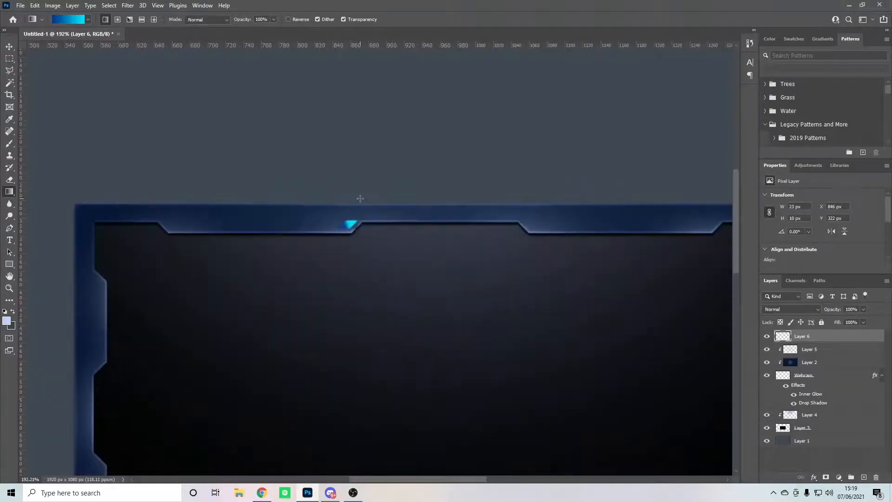
pyautogui.hotkey('ctrl', 'e')
pyautogui.hotkey('ctrl', 'z')
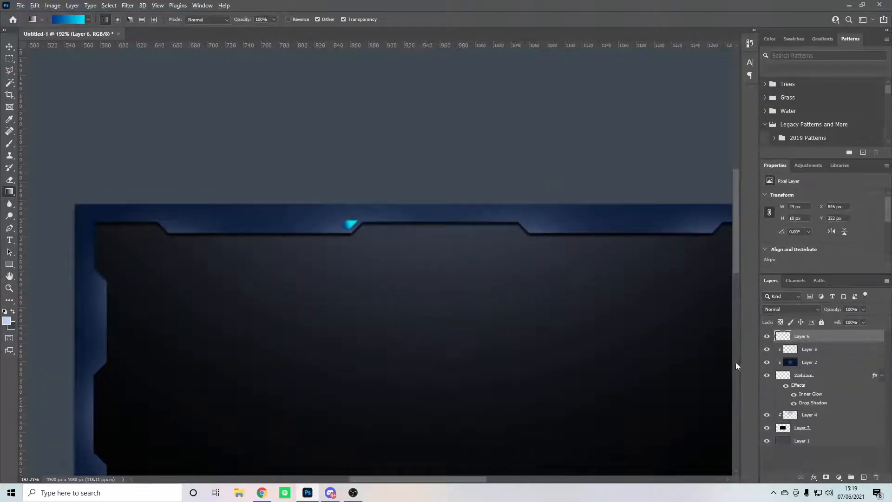
pyautogui.click(822, 377)
pyautogui.doubleClick(822, 377)
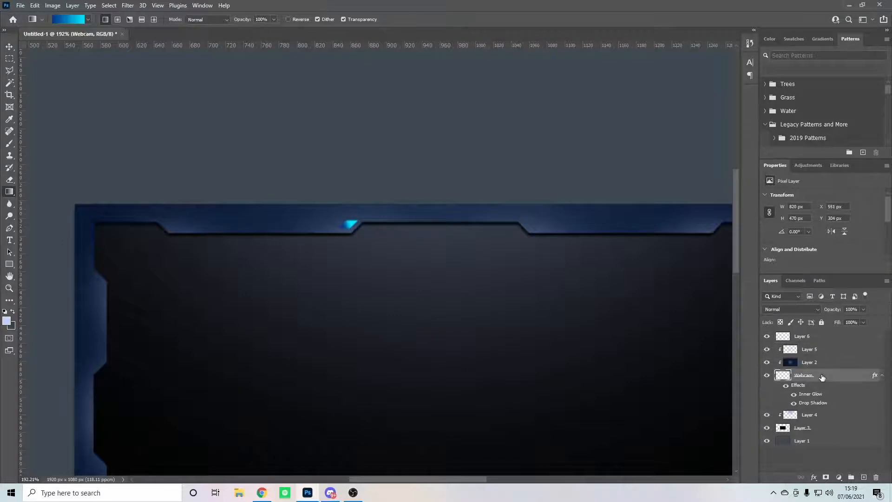
pyautogui.click(714, 293)
pyautogui.press('g')
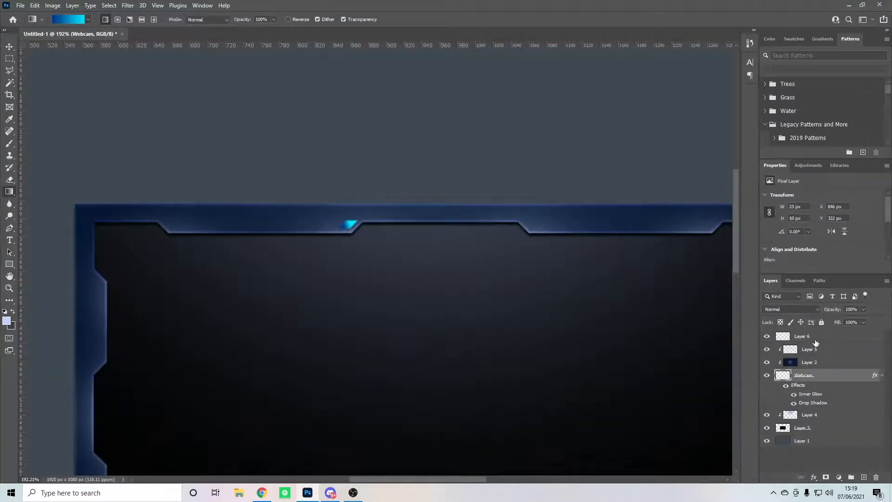
# Delete Layer 6 with the slanted gradient shape and add a fresh empty layer above Layer 5.
pyautogui.click(816, 339)
pyautogui.press('Delete')
pyautogui.click(864, 477)
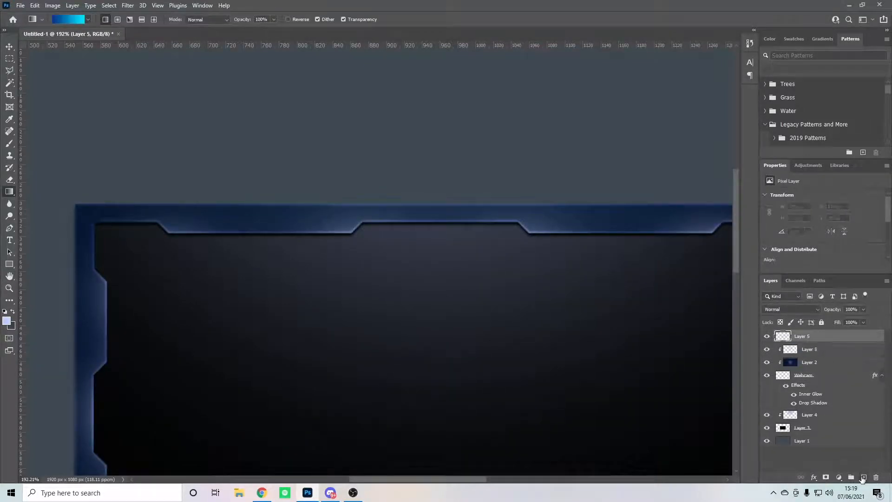
pyautogui.click(864, 478)
pyautogui.press('Delete')
pyautogui.scroll(-4, 255, 199)
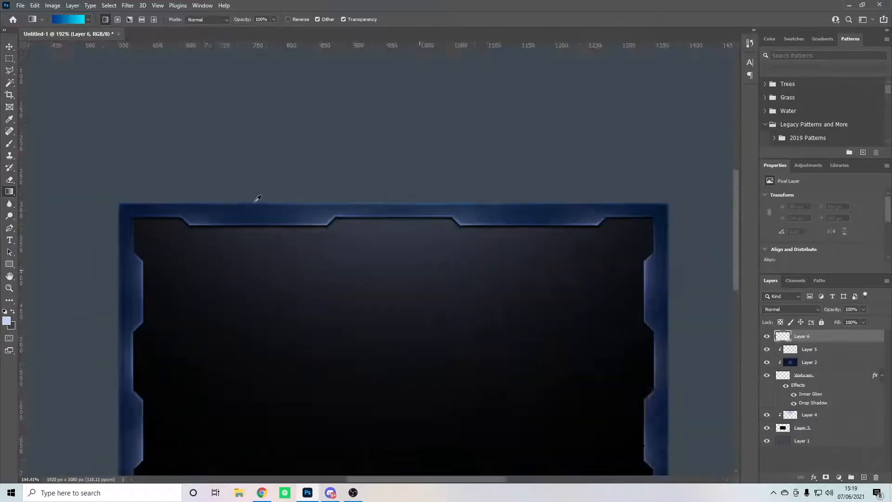
pyautogui.scroll(6, 304, 182)
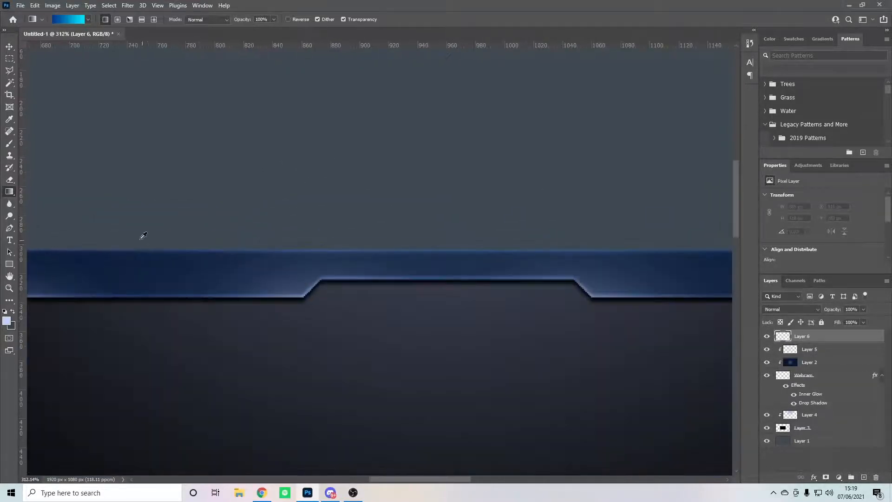
pyautogui.scroll(-2, 521, 309)
pyautogui.scroll(4, 339, 284)
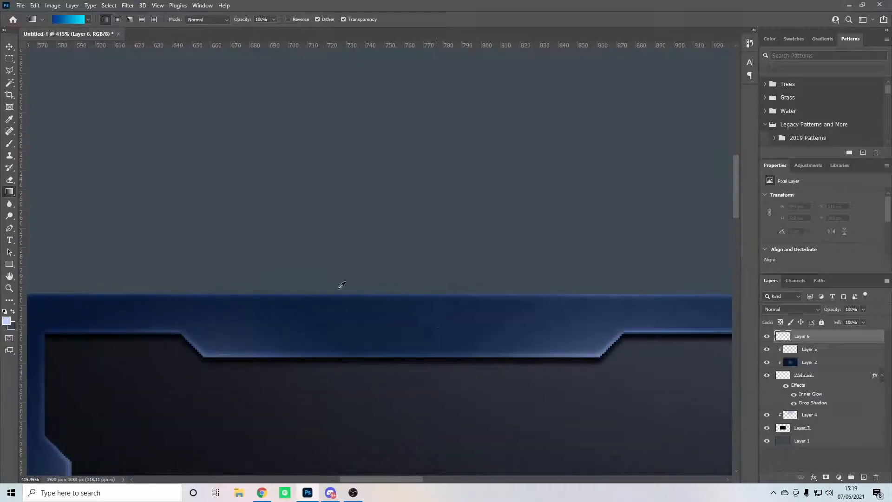
# Try a Polygonal Lasso selection, about 238 × 27 px, tapering down from the frame's upper edge into the upper centre-left notch.
pyautogui.click(11, 73)
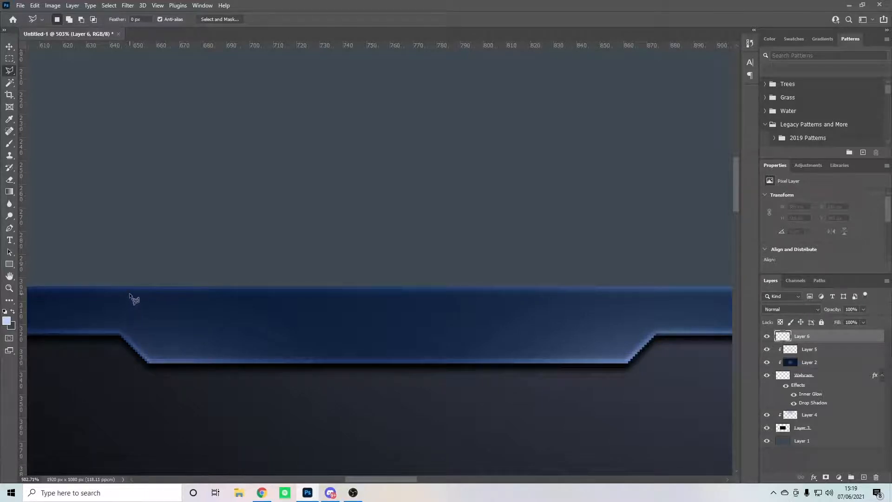
pyautogui.click(162, 343)
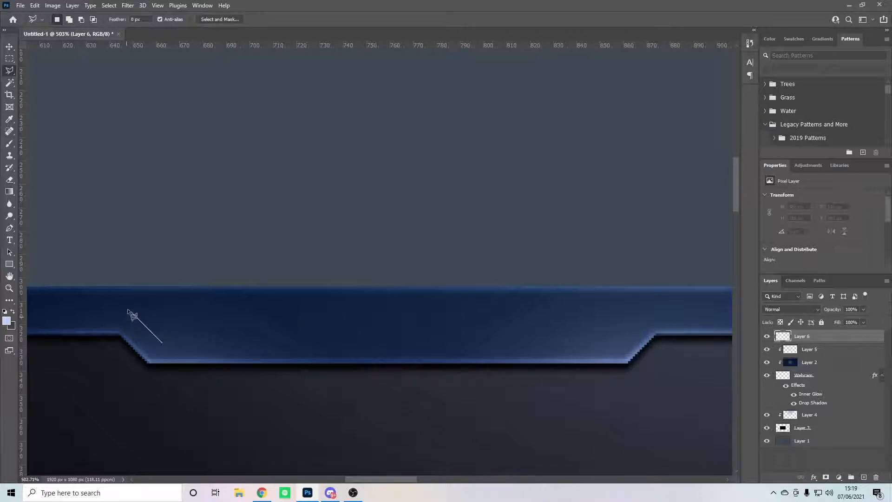
pyautogui.click(106, 287)
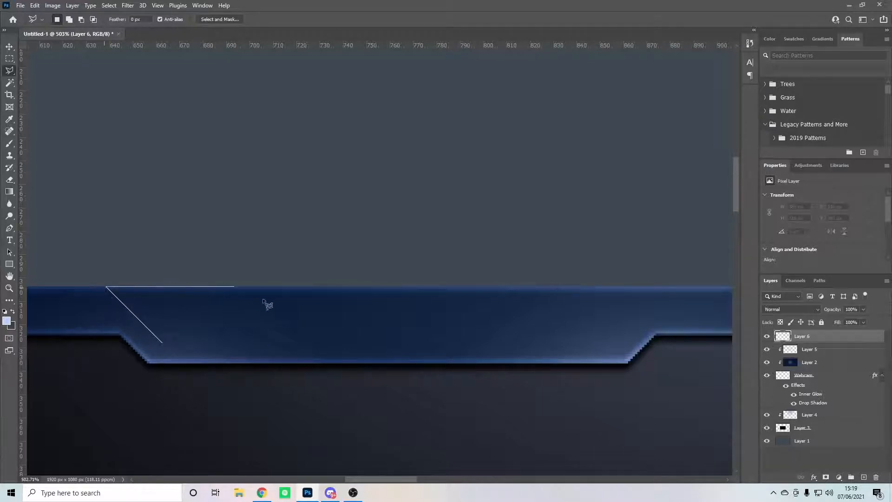
pyautogui.click(660, 288)
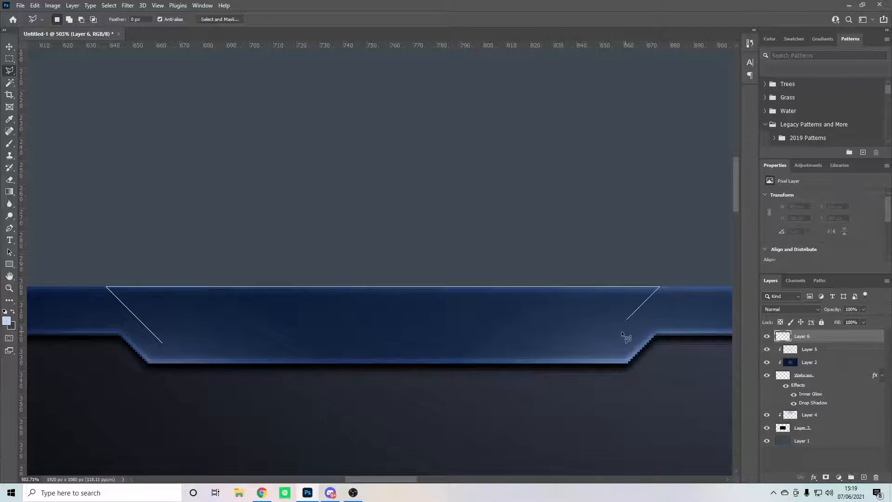
pyautogui.doubleClick(601, 347)
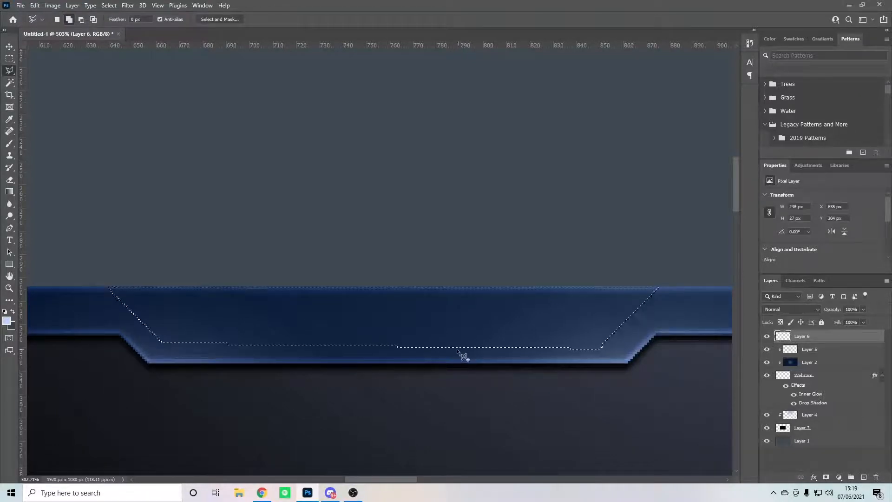
pyautogui.hotkey('ctrl', 'd')
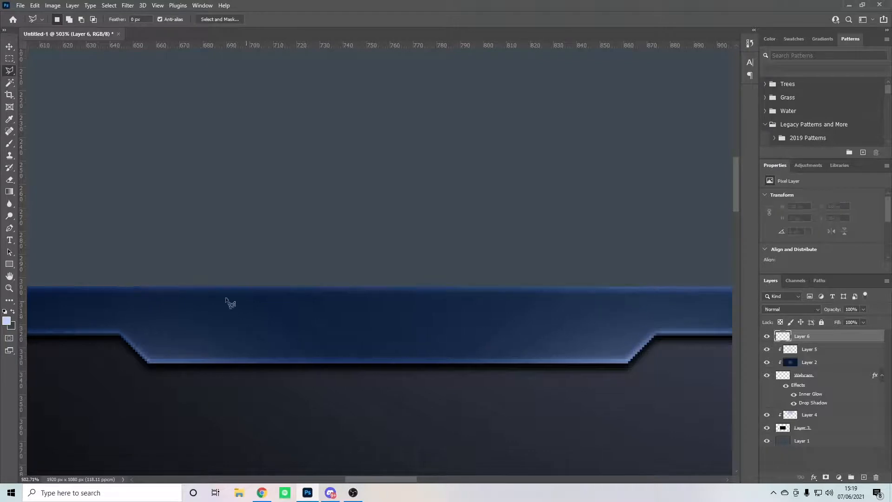
pyautogui.click(148, 363)
pyautogui.doubleClick(112, 332)
pyautogui.hotkey('ctrl', 'd')
pyautogui.click(148, 363)
pyautogui.click(113, 331)
pyautogui.doubleClick(115, 332)
pyautogui.hotkey('ctrl', 'd')
# Outline a trapezoid Polygonal Lasso selection, about 231 × 15 px, along the slanted sides and lower edge of the upper centre-left notch.
pyautogui.click(149, 364)
pyautogui.click(119, 333)
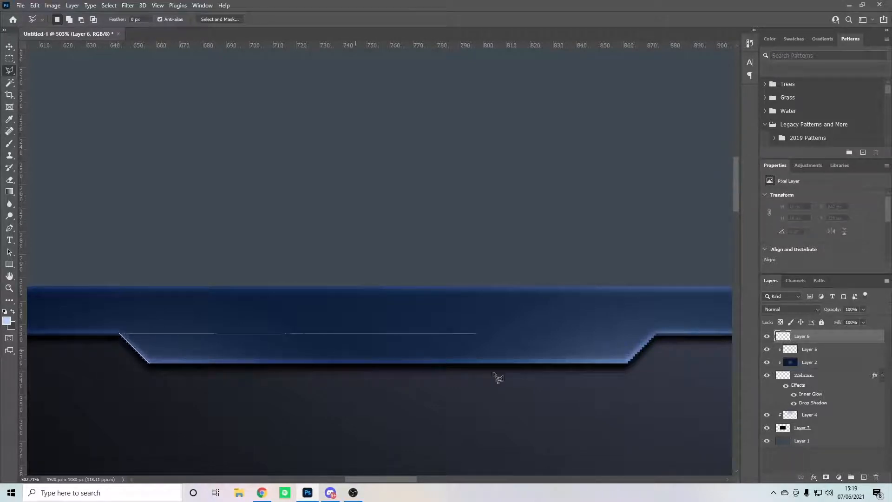
pyautogui.click(656, 333)
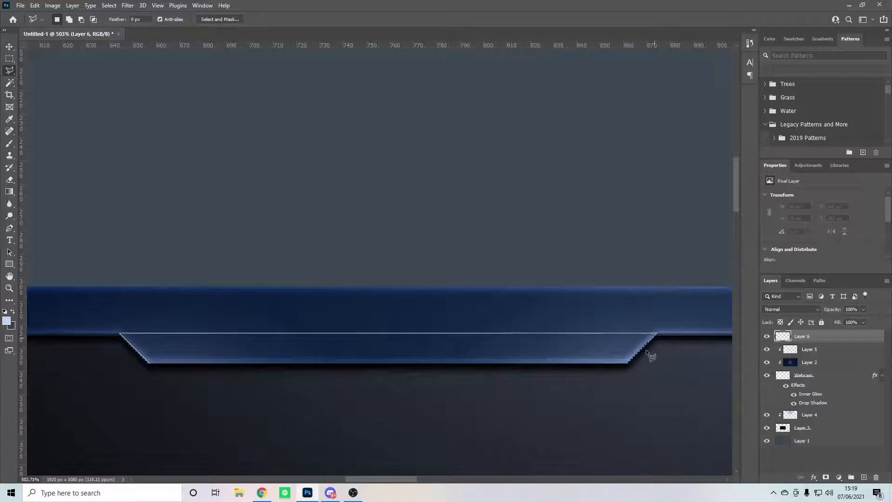
pyautogui.click(625, 364)
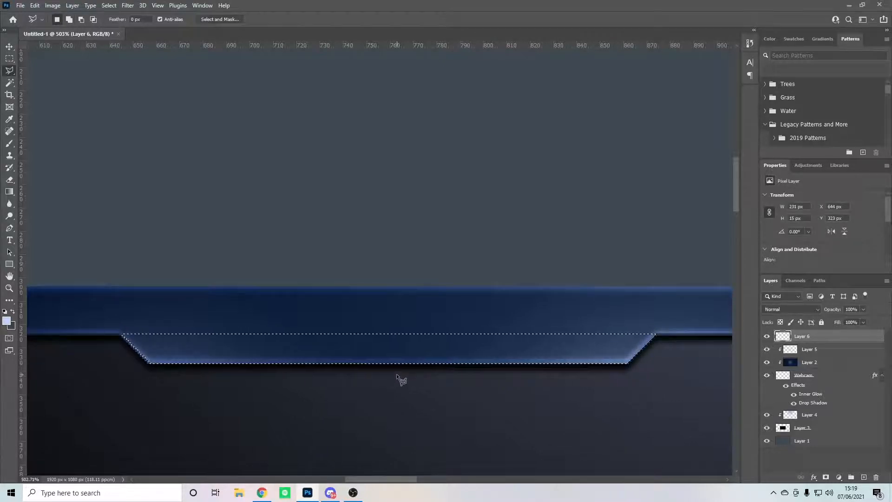
# Nudge the trapezoid selection outline straight up 20 px to align with the frame's upper edge.
pyautogui.press('Up')
pyautogui.press('Up')
pyautogui.press('Up')
pyautogui.press('Up')
pyautogui.press('Up')
pyautogui.press('Up')
pyautogui.press('Up')
pyautogui.press('Up')
pyautogui.press('Up')
pyautogui.press('Up')
pyautogui.press('Up')
pyautogui.press('Up')
pyautogui.press('Up')
pyautogui.press('Up')
pyautogui.press('Up')
pyautogui.press('Up')
pyautogui.press('Up')
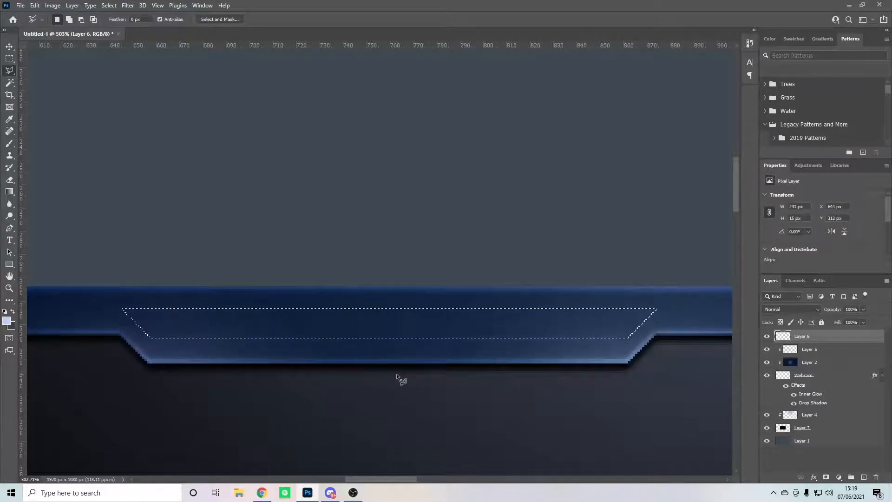
pyautogui.press('Up')
pyautogui.press('Up')
pyautogui.press('Up')
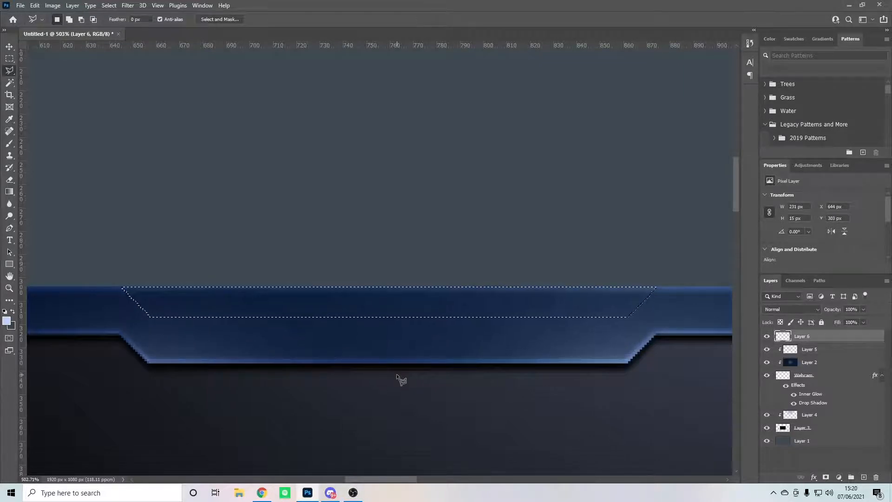
# Open the Fill settings for the trapezoid selection on Layer 6 and show the available fill contents.
pyautogui.scroll(-5, 356, 268)
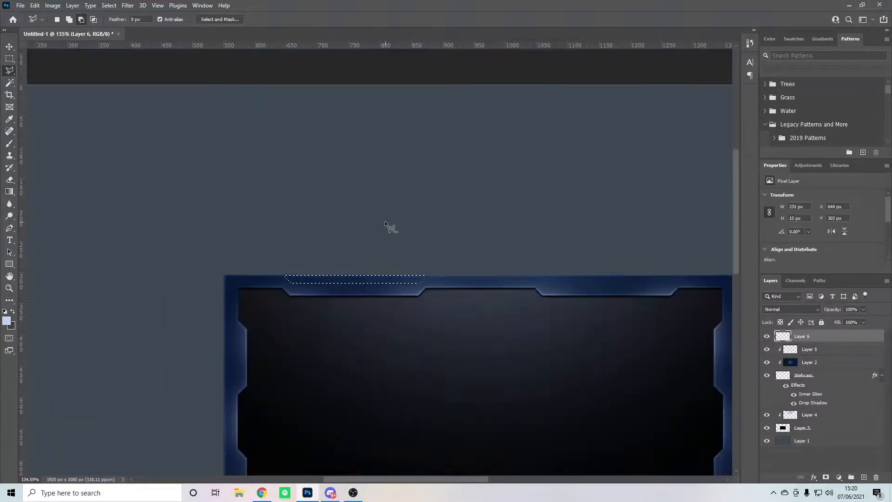
pyautogui.scroll(4, 385, 222)
pyautogui.scroll(1, 302, 297)
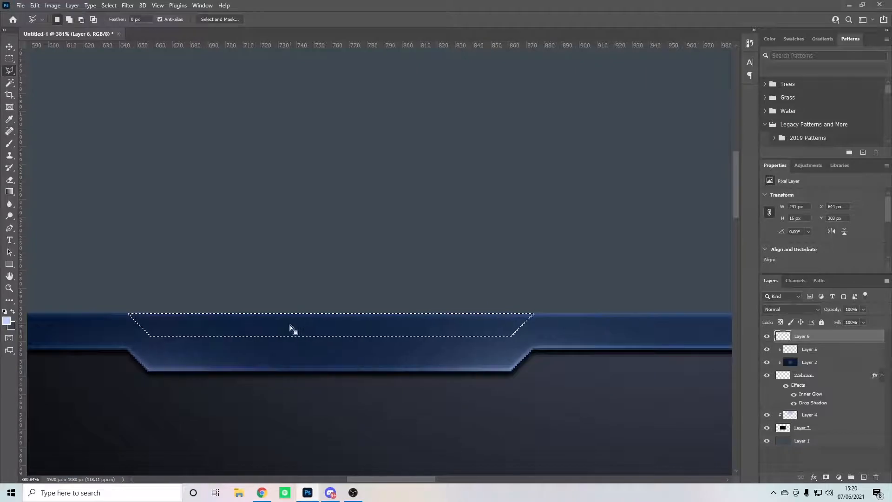
pyautogui.rightClick(292, 326)
pyautogui.click(308, 262)
pyautogui.click(441, 133)
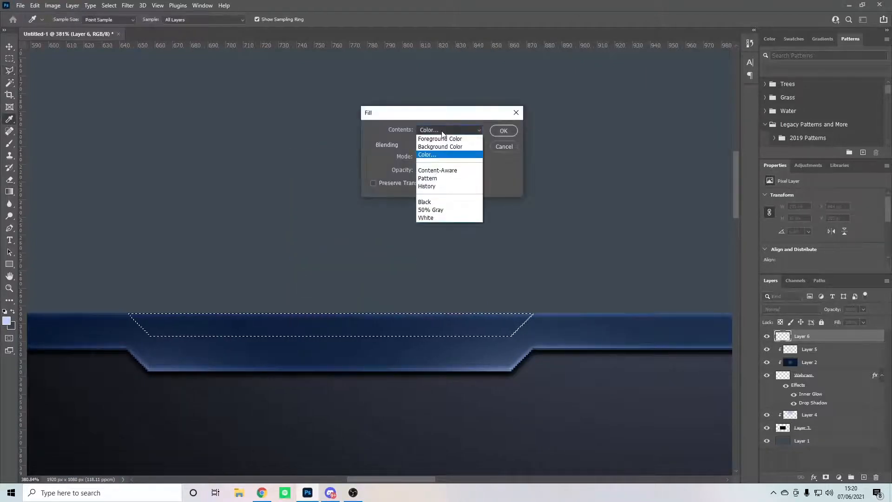
# Fill the trapezoid selection on the frame's top edge with solid black using a custom colour, and clear the selection.
pyautogui.click(432, 154)
pyautogui.click(520, 109)
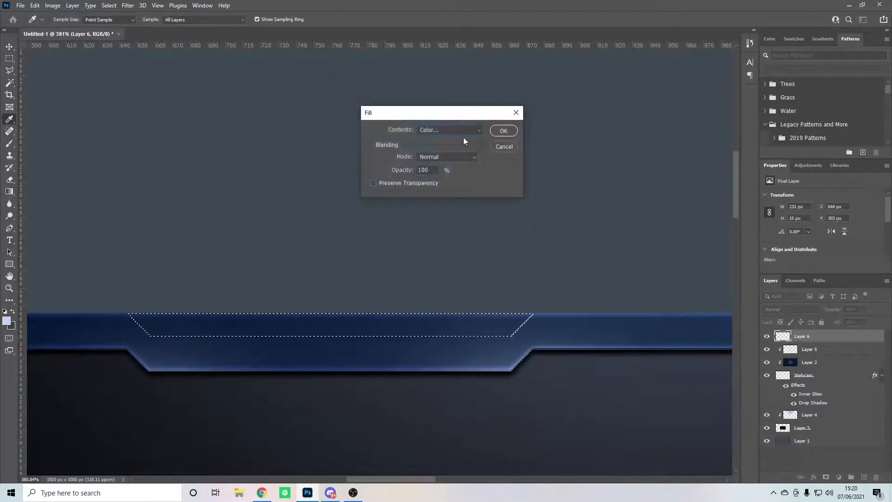
pyautogui.press('Return')
pyautogui.scroll(-5, 272, 324)
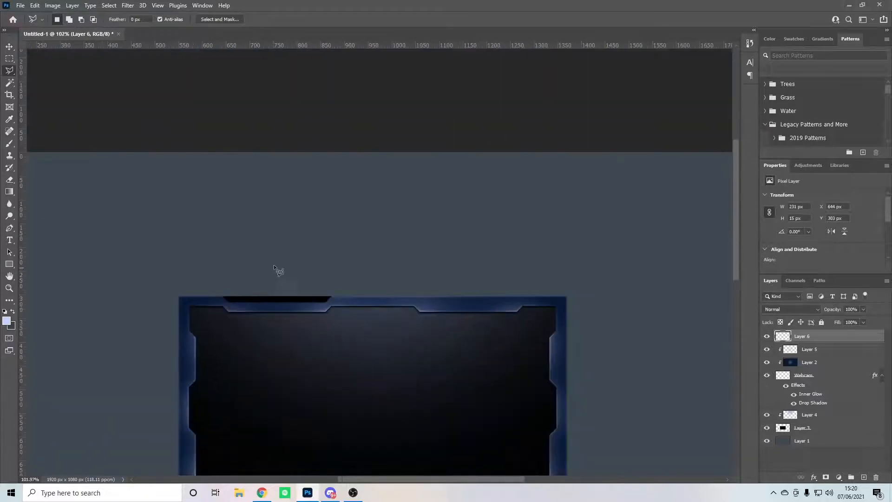
pyautogui.scroll(4, 321, 179)
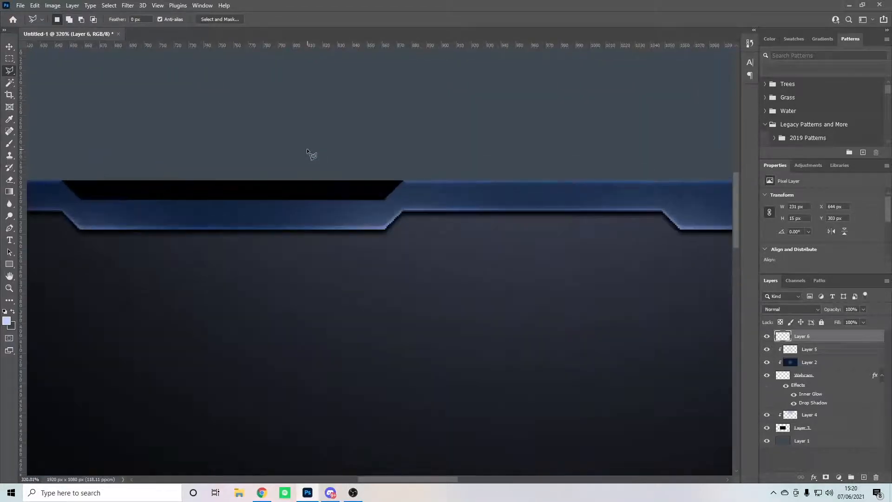
pyautogui.scroll(-2, 288, 188)
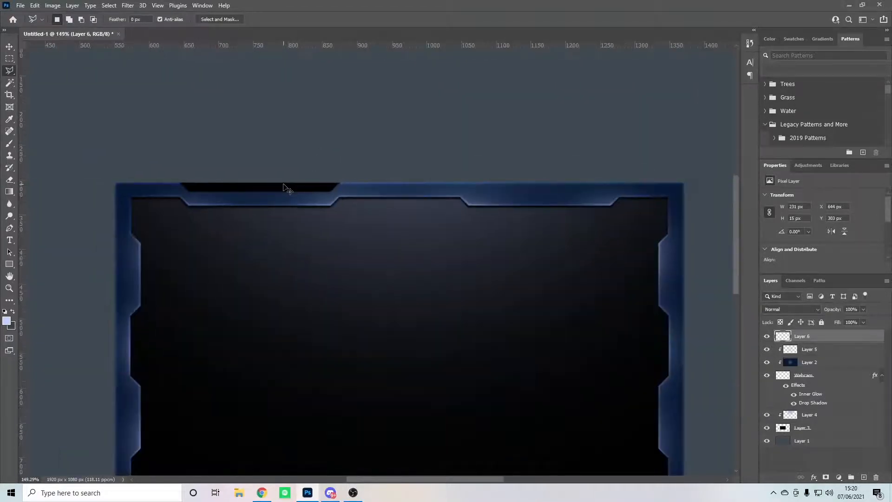
# Duplicate the black trapezoid and place the copy level with it over the right-hand notch of the frame's top edge.
pyautogui.hotkey('ctrl', 'j')
pyautogui.hotkey('ctrl', 't')
pyautogui.moveTo(280, 190); pyautogui.dragTo(560, 189)
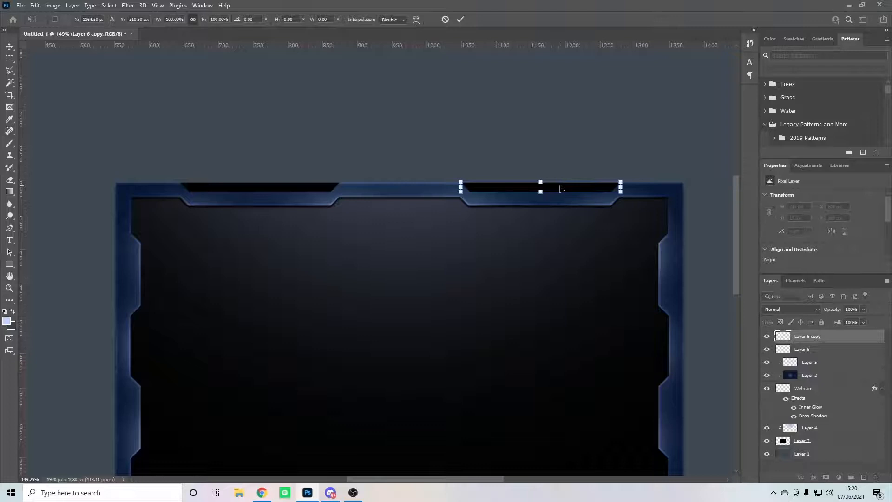
pyautogui.click(460, 19)
pyautogui.scroll(5, 572, 136)
pyautogui.scroll(-5, 425, 190)
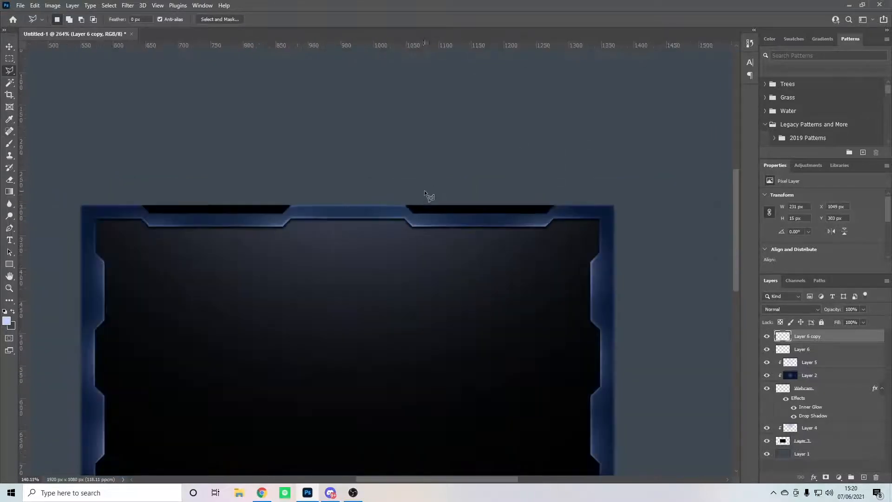
pyautogui.scroll(-5, 425, 190)
pyautogui.scroll(5, 341, 204)
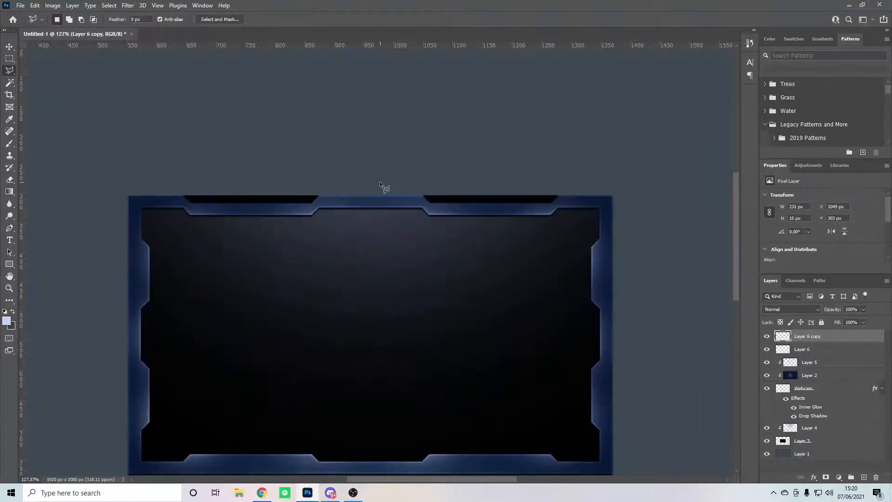
# Show the guides, compare the pair's centre with the vertical guide, and nudge the right-hand trapezoid to X 1047 px.
pyautogui.keyDown('shift'); pyautogui.click(816, 350); pyautogui.keyUp('shift')
pyautogui.hotkey('ctrl', ';')
pyautogui.hotkey('ctrl', 't')
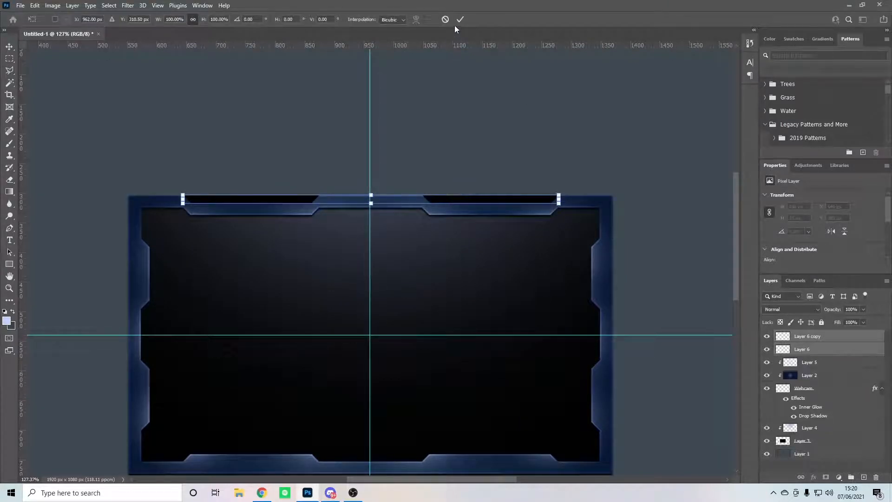
pyautogui.click(460, 19)
pyautogui.click(817, 340)
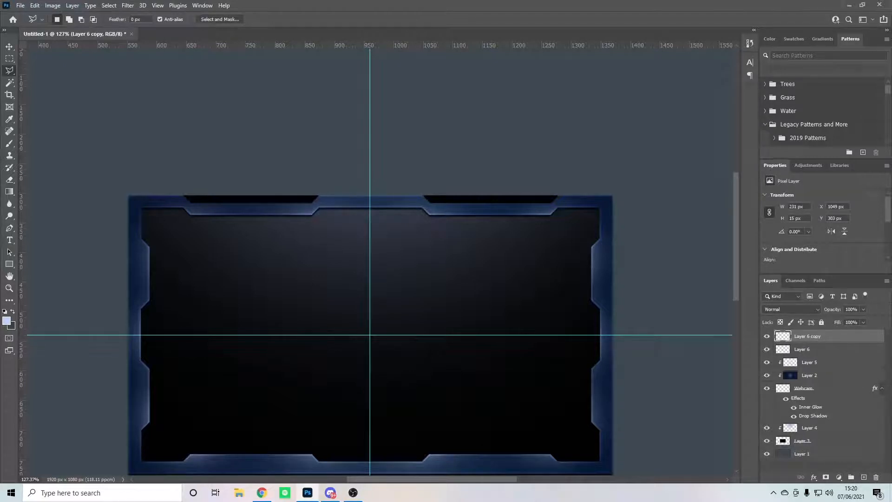
pyautogui.click(10, 47)
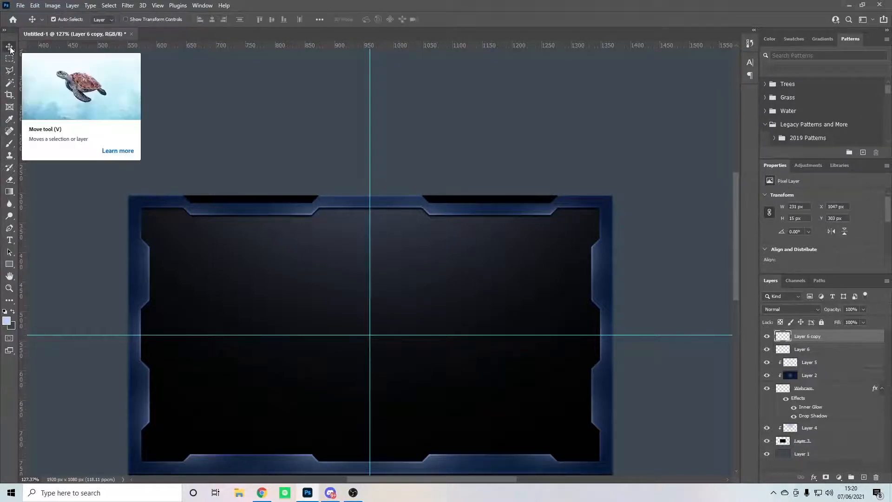
# Nudge the right-hand trapezoid to X 1045 px, checking the pair's centre against the vertical guide with Free Transform.
pyautogui.keyDown('ctrl'); pyautogui.click(809, 347); pyautogui.keyUp('ctrl')
pyautogui.hotkey('ctrl', 't')
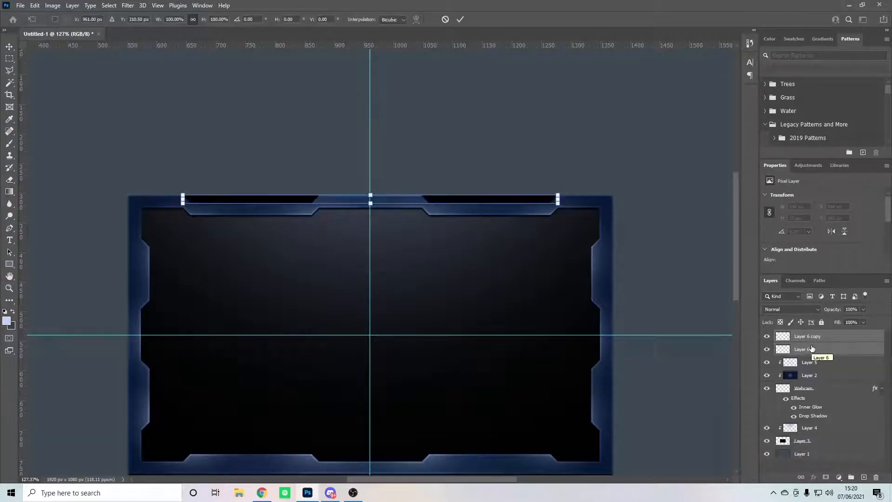
pyautogui.press('Return')
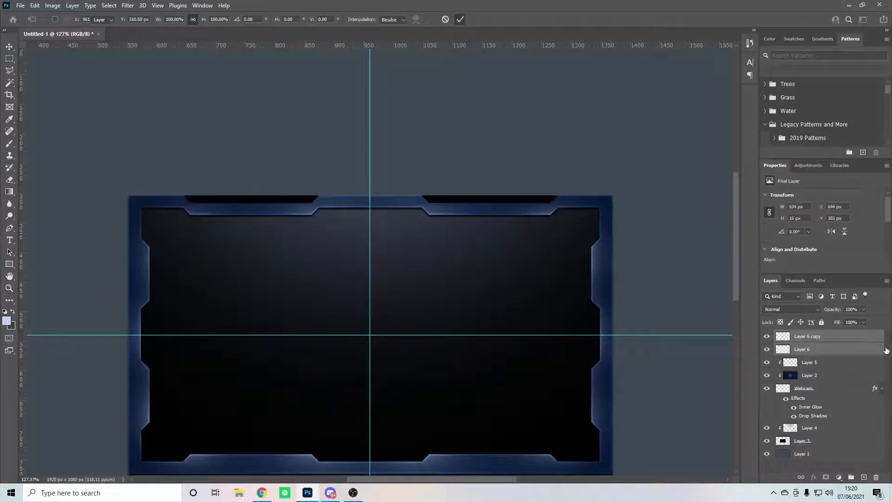
pyautogui.click(843, 339)
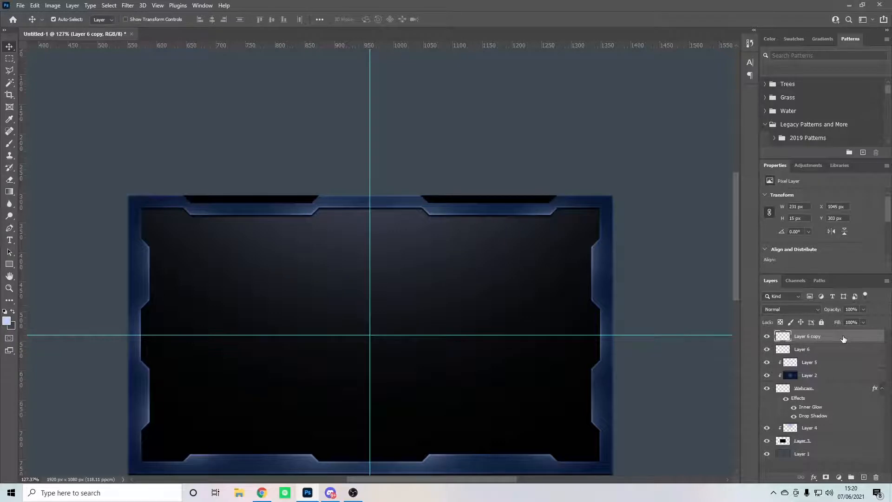
pyautogui.keyDown('ctrl'); pyautogui.click(831, 349); pyautogui.keyUp('ctrl')
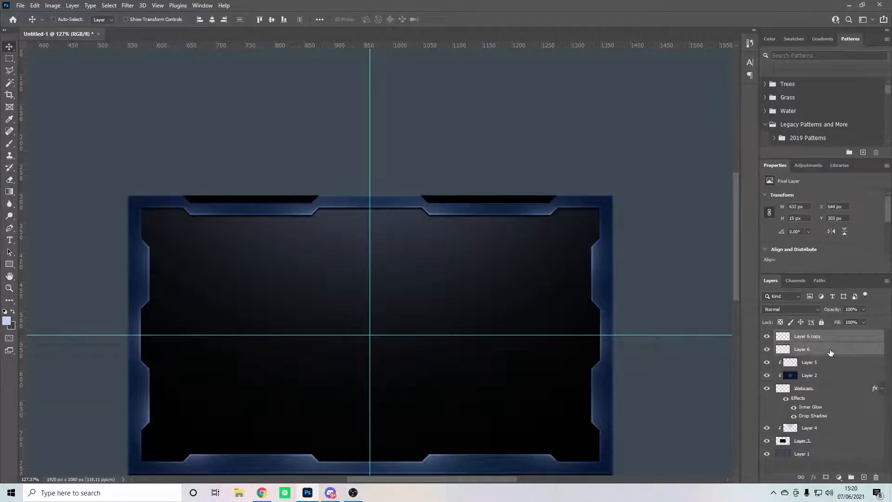
pyautogui.hotkey('ctrl', 't')
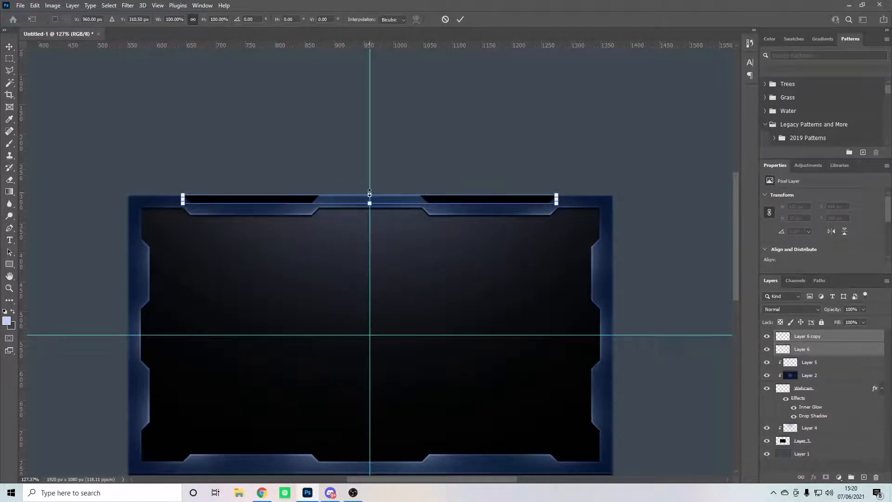
pyautogui.click(460, 20)
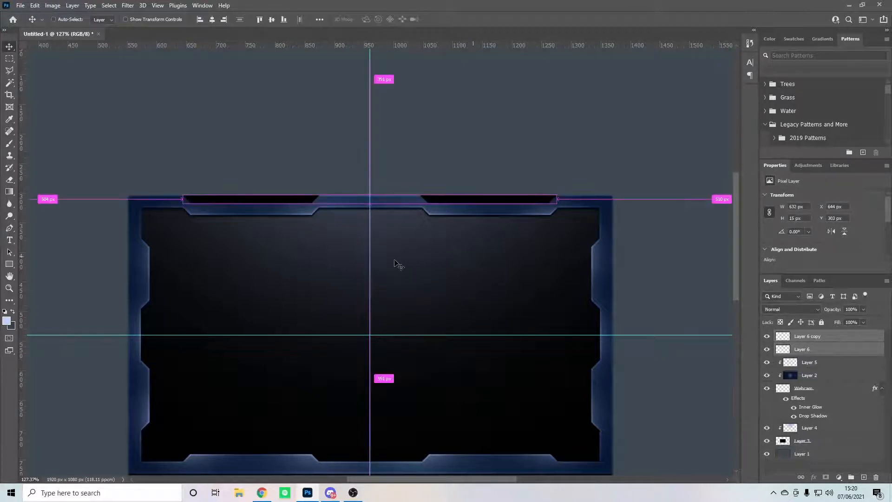
# Merge the two black trapezoids on the frame's top edge into a single layer.
pyautogui.scroll(-3, 398, 263)
pyautogui.scroll(-1, 398, 285)
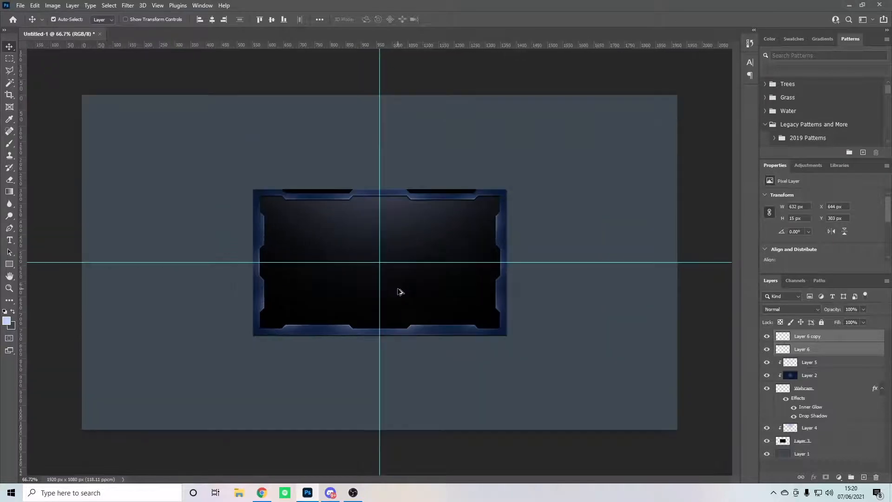
pyautogui.scroll(2, 398, 293)
pyautogui.scroll(1, 390, 247)
pyautogui.scroll(-1, 390, 248)
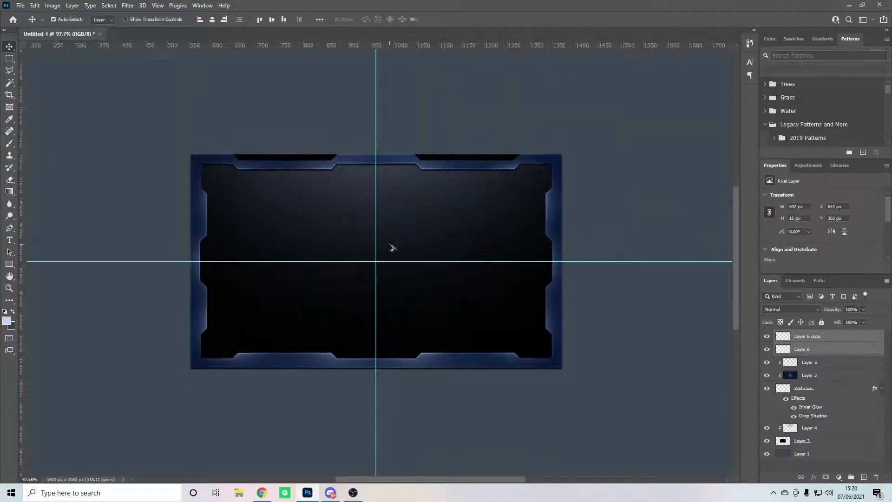
pyautogui.rightClick(817, 340)
pyautogui.click(712, 367)
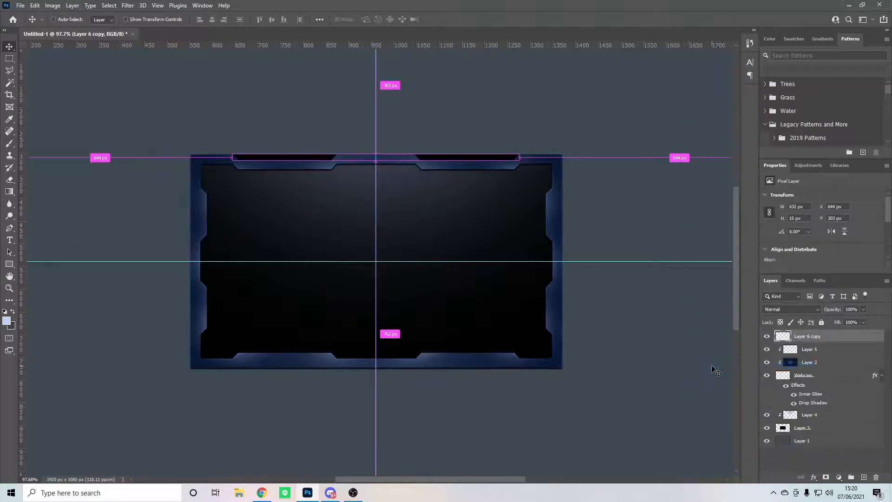
# Duplicate the merged black trapezoids, flip the copy vertically and move it straight down to the frame's bottom edge.
pyautogui.hotkey('ctrl', 'j')
pyautogui.hotkey('ctrl', 't')
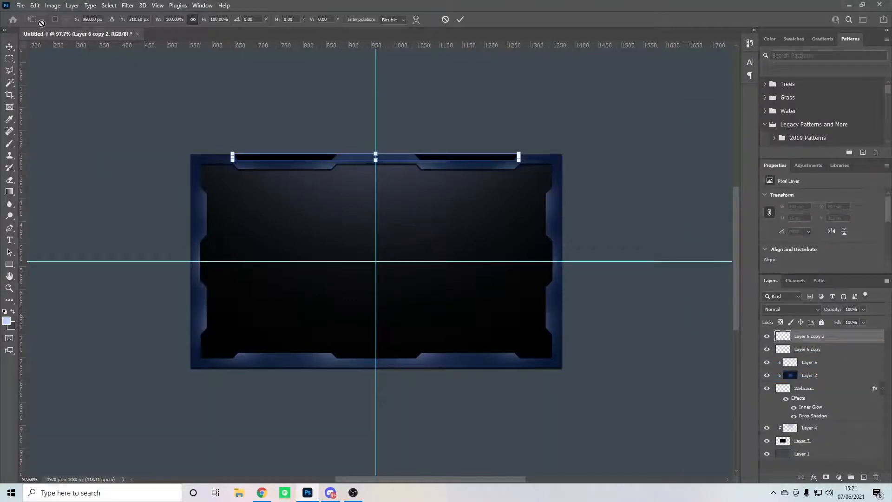
pyautogui.click(35, 5)
pyautogui.moveTo(49, 218)
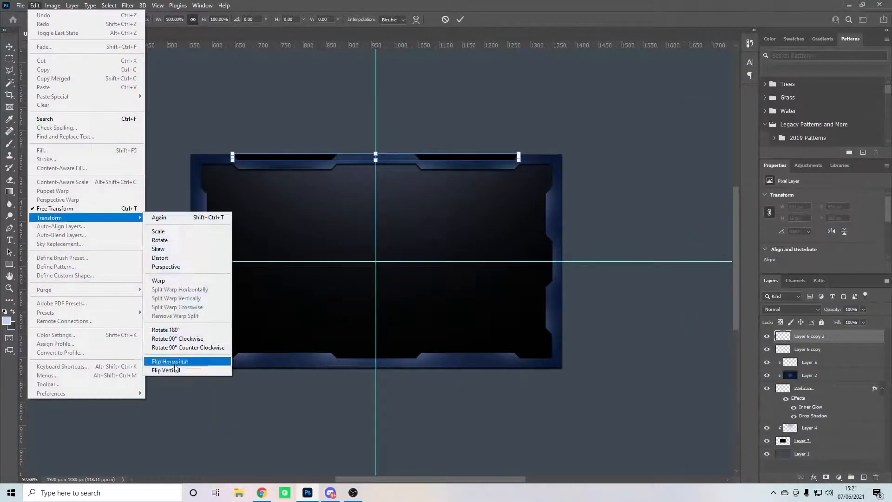
pyautogui.click(178, 370)
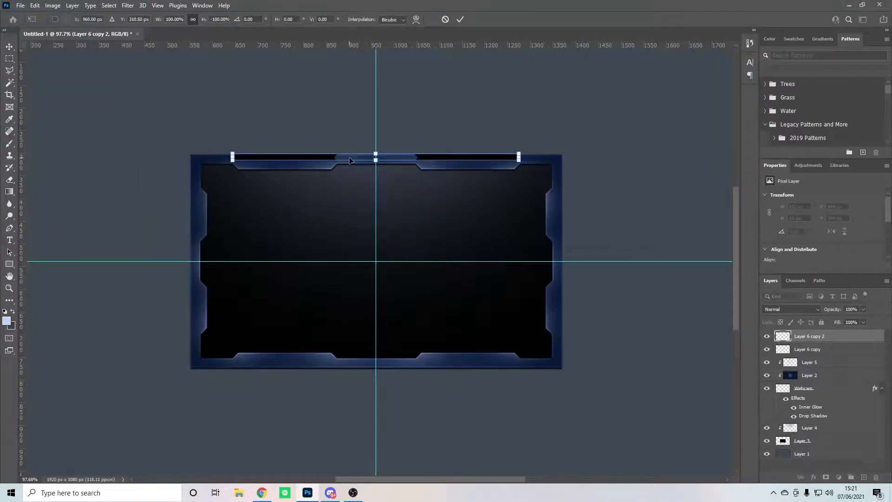
pyautogui.moveTo(349, 160); pyautogui.dragTo(349, 368)
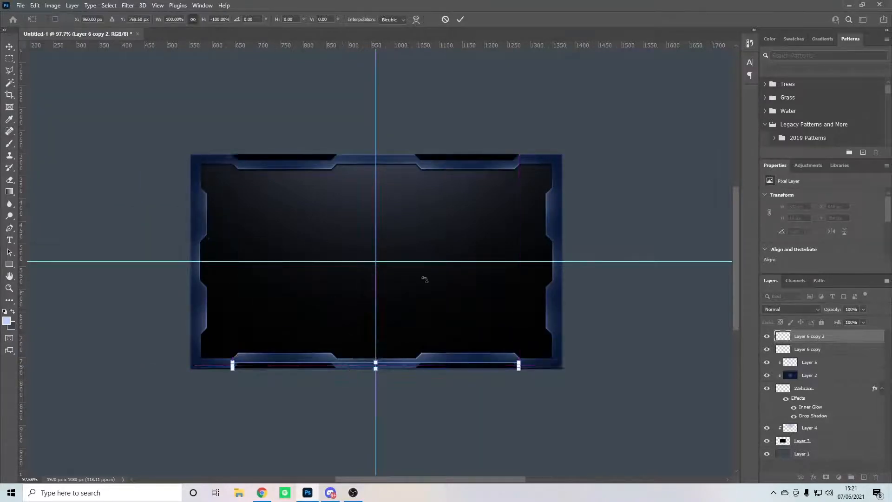
pyautogui.click(460, 19)
# Nudge the bottom black trapezoids up 2 px to Y 760 px.
pyautogui.scroll(8, 348, 374)
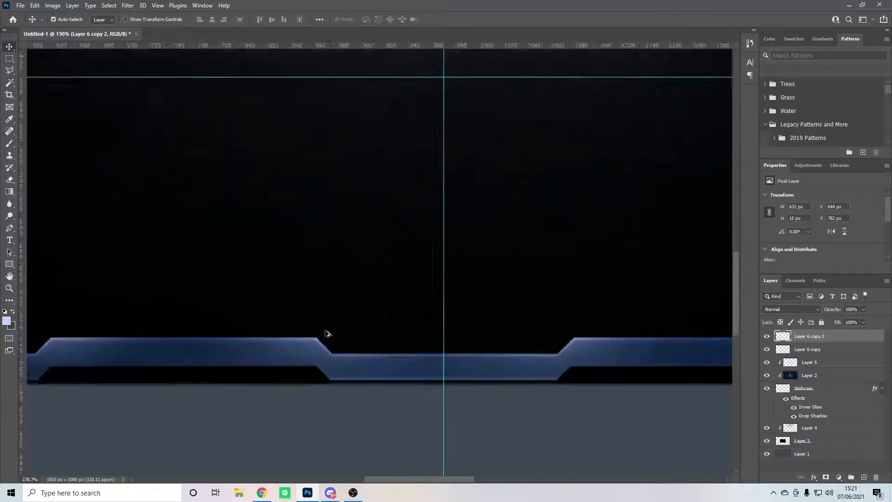
pyautogui.scroll(-1, 305, 363)
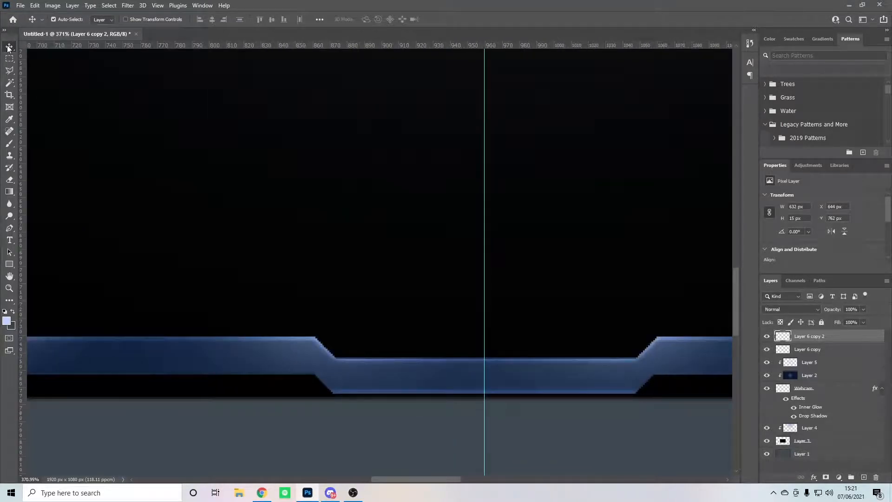
pyautogui.press('Up')
pyautogui.press('Up')
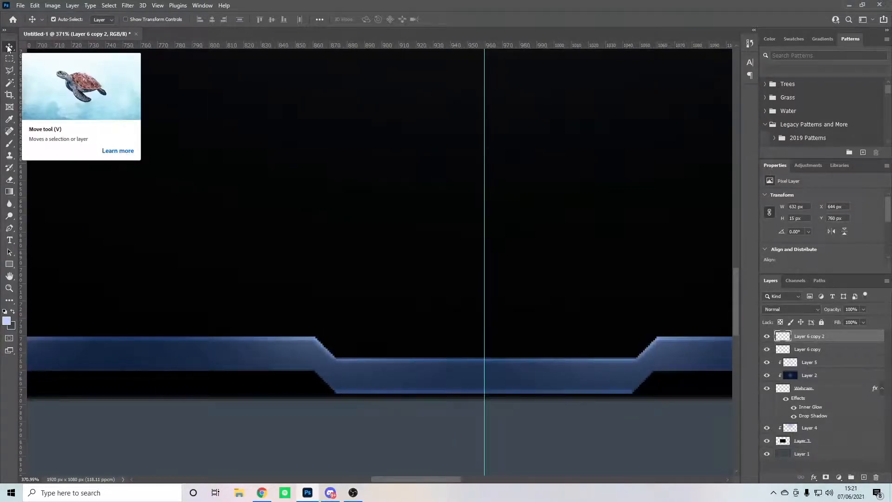
# Add a new empty layer above the black trapezoids and activate the Polygonal Lasso for the bottom-left notch.
pyautogui.scroll(-6, 378, 313)
pyautogui.scroll(2, 413, 275)
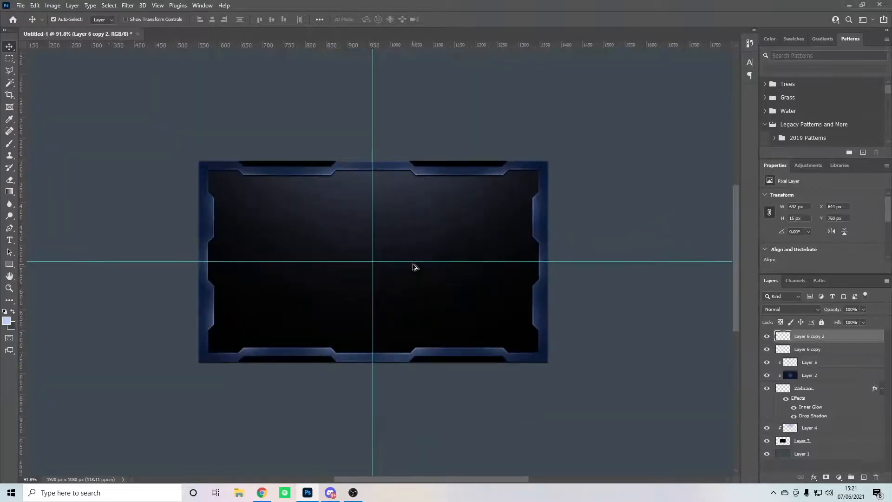
pyautogui.scroll(1, 363, 257)
pyautogui.scroll(-4, 371, 247)
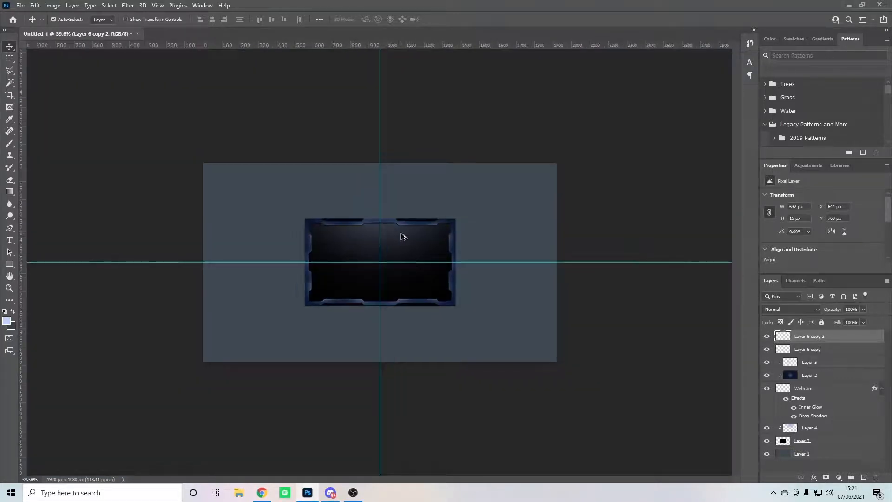
pyautogui.scroll(3, 389, 269)
pyautogui.click(863, 478)
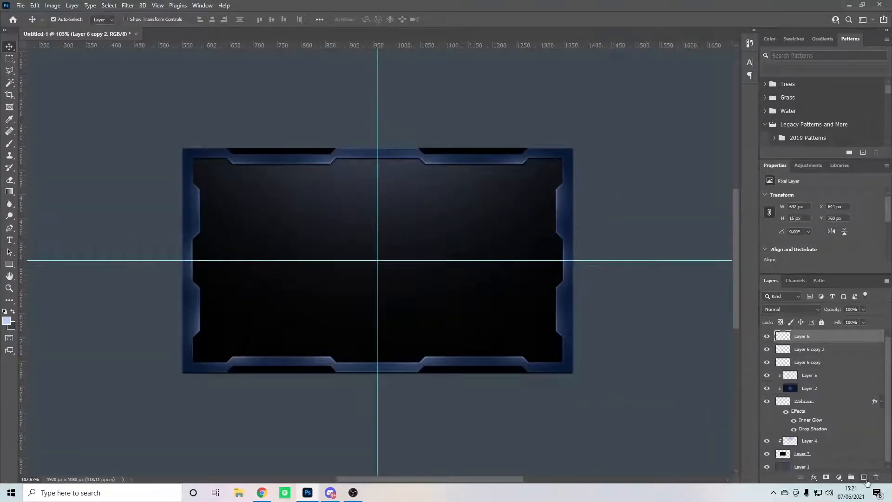
pyautogui.click(9, 70)
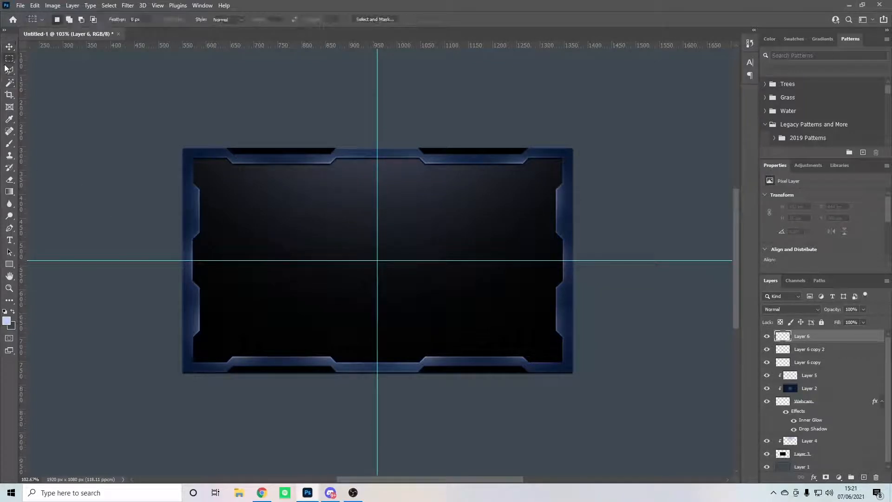
pyautogui.scroll(6, 291, 373)
pyautogui.scroll(2, 191, 366)
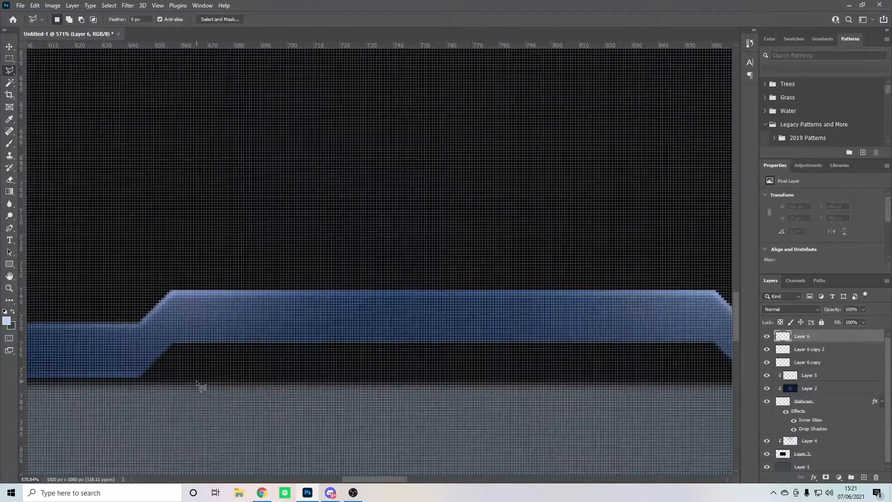
pyautogui.click(170, 381)
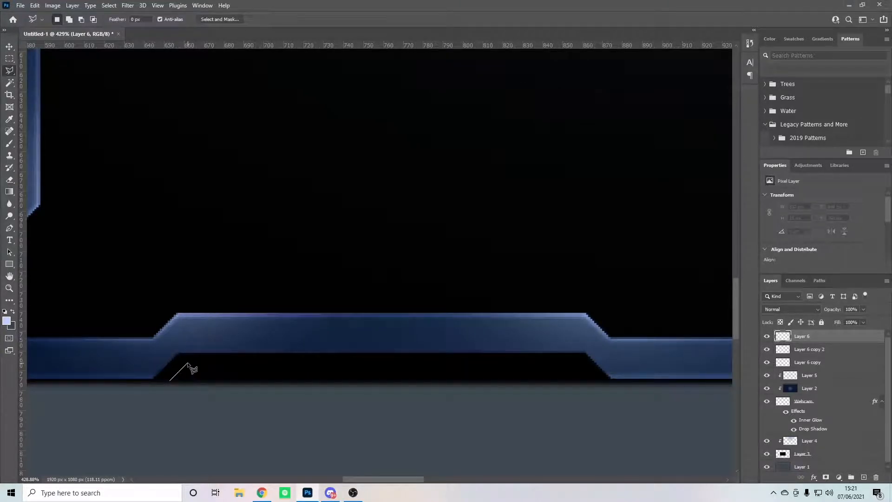
pyautogui.click(188, 363)
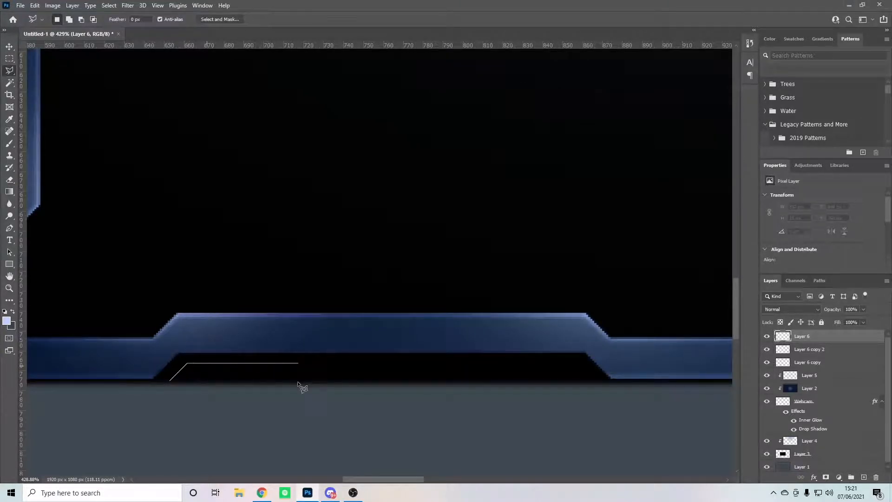
pyautogui.doubleClick(576, 367)
pyautogui.hotkey('ctrl', 'd')
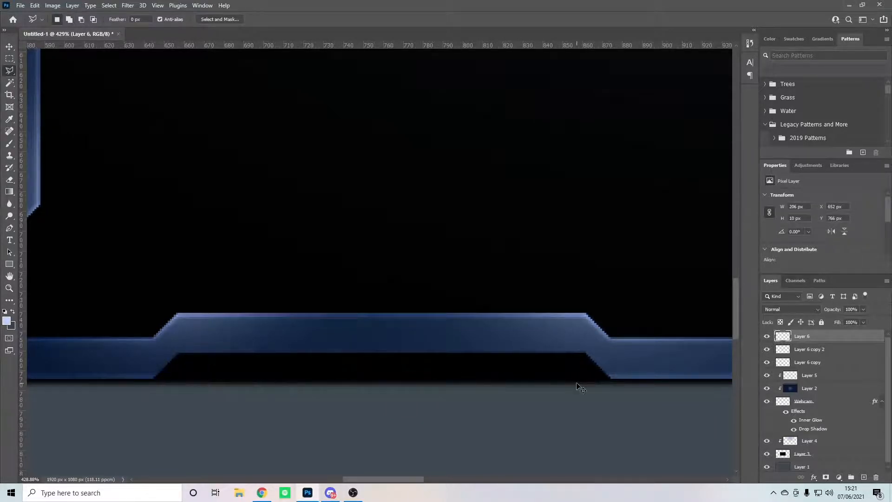
# Outline a trapezoid selection about 216 px wide and 10 px high inside the black shape in the bottom-left notch with the Polygonal Lasso.
pyautogui.click(169, 381)
pyautogui.click(187, 363)
pyautogui.click(578, 362)
pyautogui.click(597, 381)
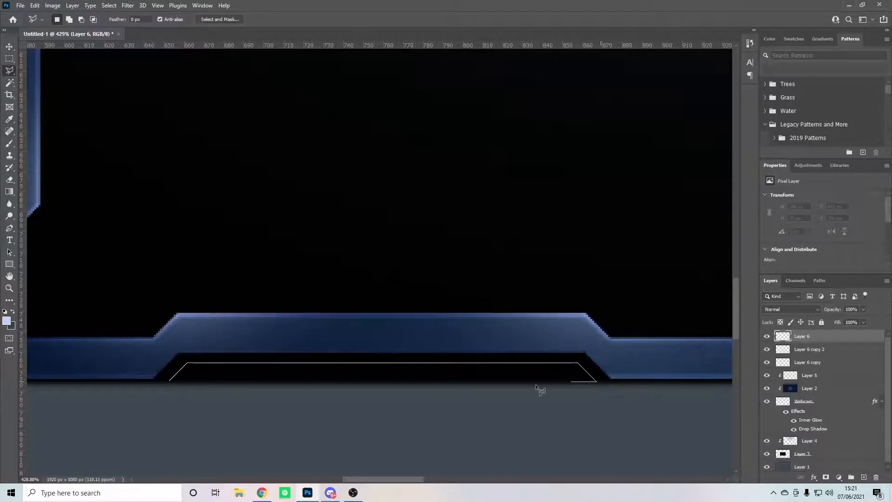
pyautogui.click(171, 386)
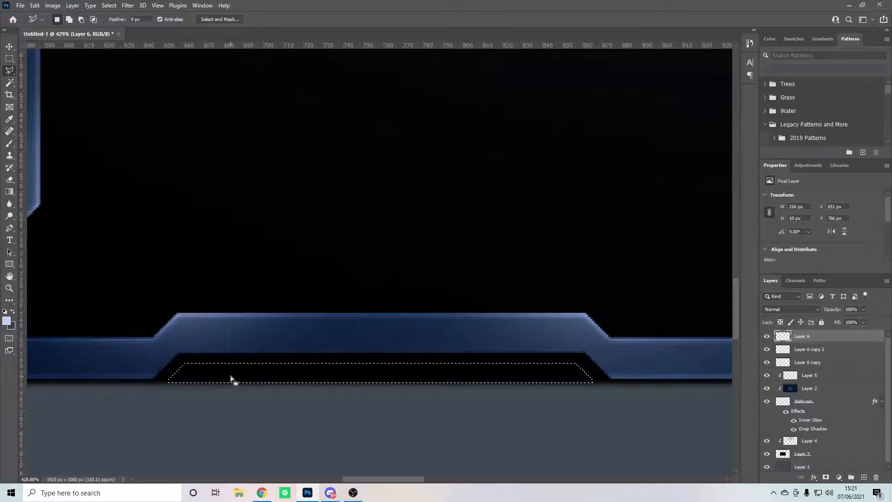
# Fill the trapezoid selection with a linear gradient running left to right from dark blue #00398e to cyan #00e5fa, and deselect.
pyautogui.scroll(-3, 431, 392)
pyautogui.scroll(2, 361, 395)
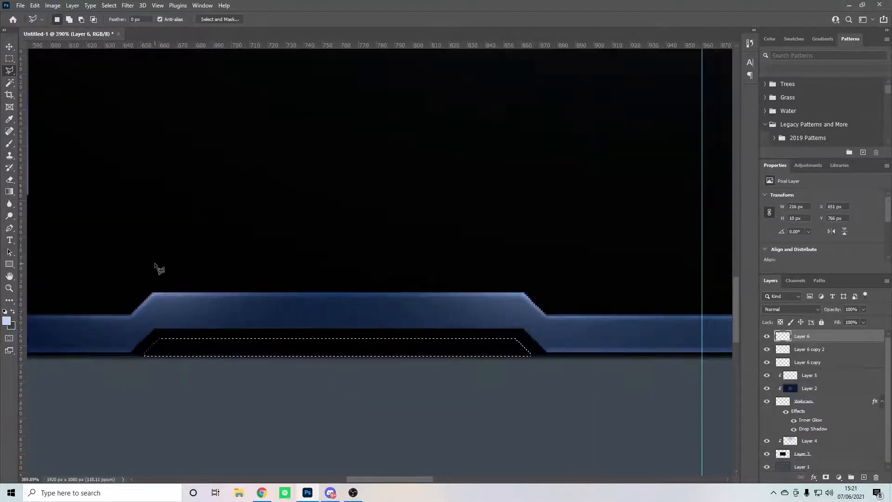
pyautogui.click(9, 193)
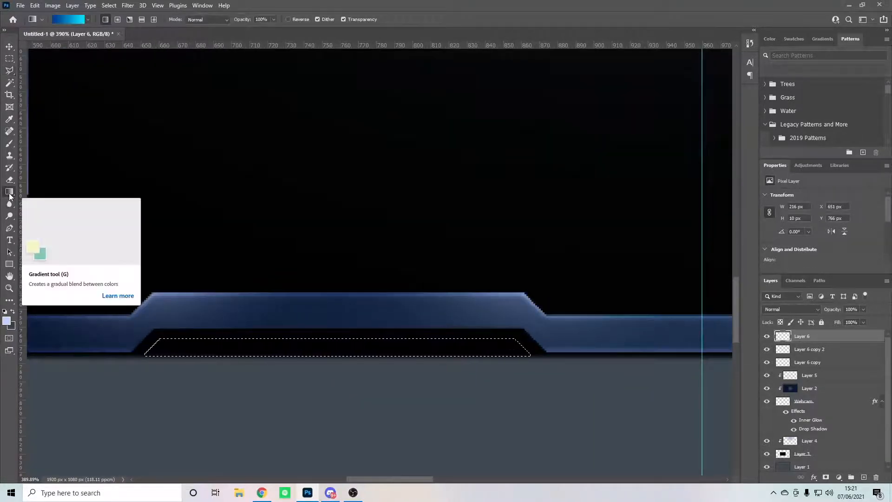
pyautogui.click(72, 21)
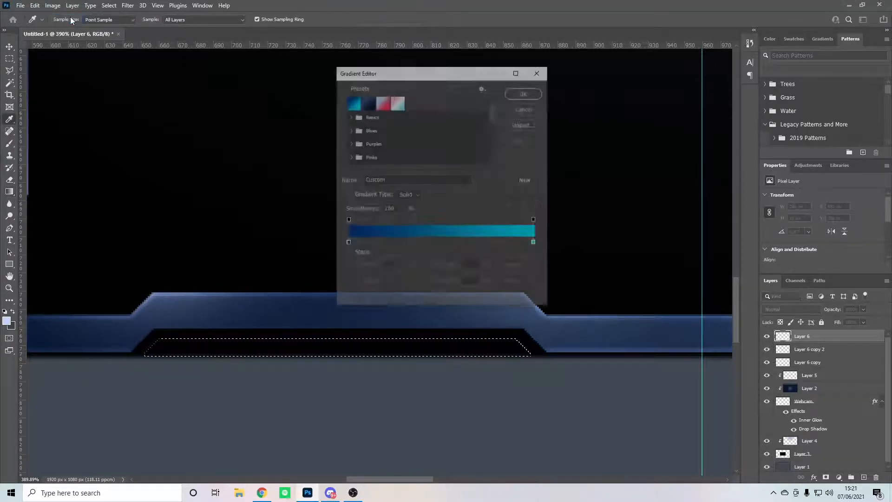
pyautogui.doubleClick(349, 243)
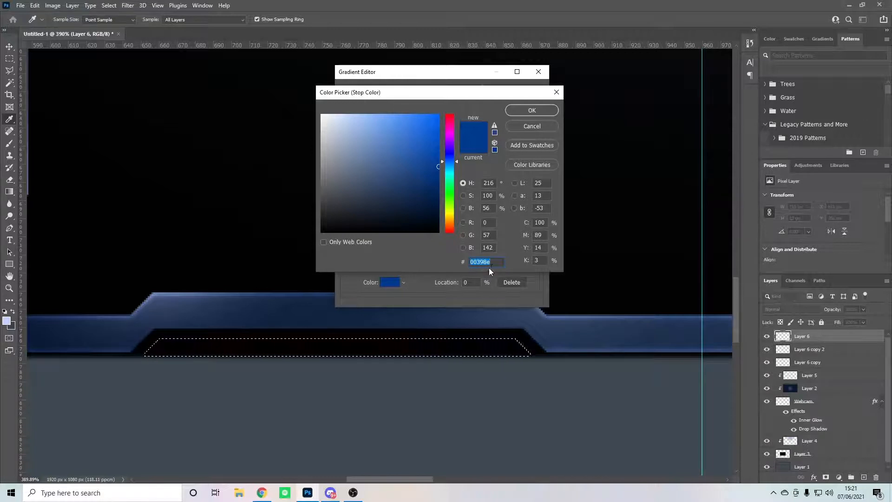
pyautogui.click(537, 110)
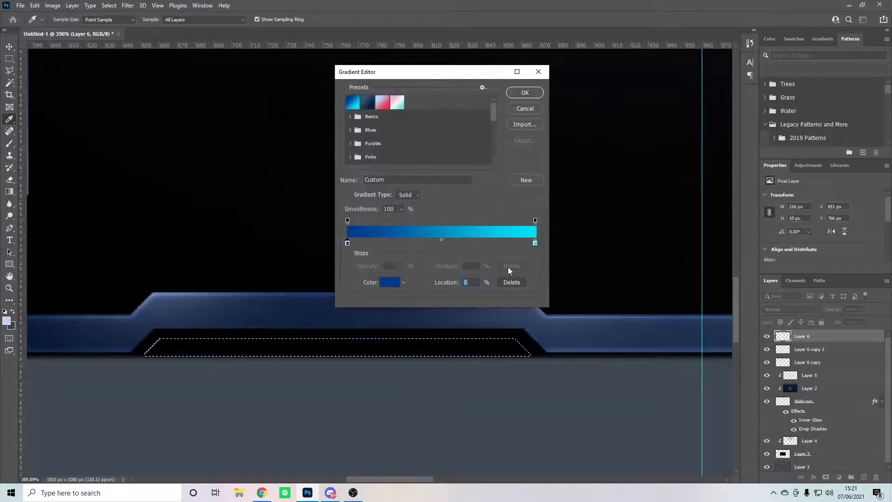
pyautogui.doubleClick(535, 243)
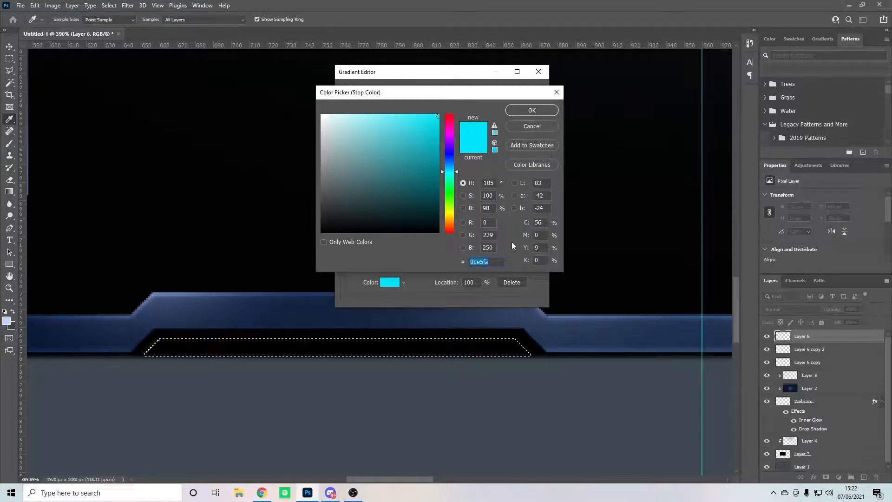
pyautogui.click(517, 108)
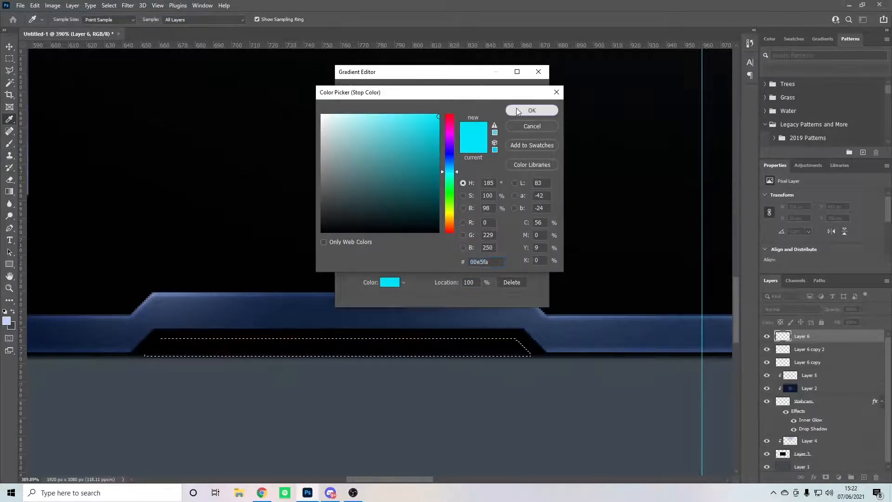
pyautogui.click(523, 92)
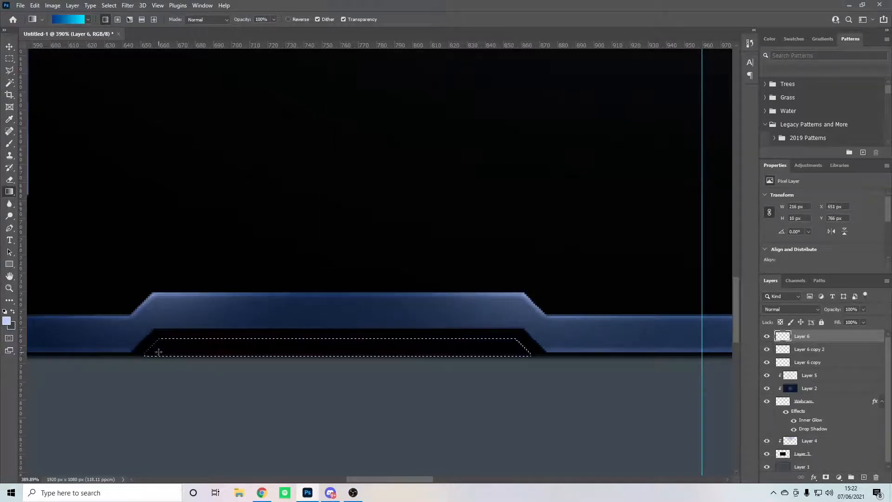
pyautogui.moveTo(477, 341); pyautogui.dragTo(522, 342)
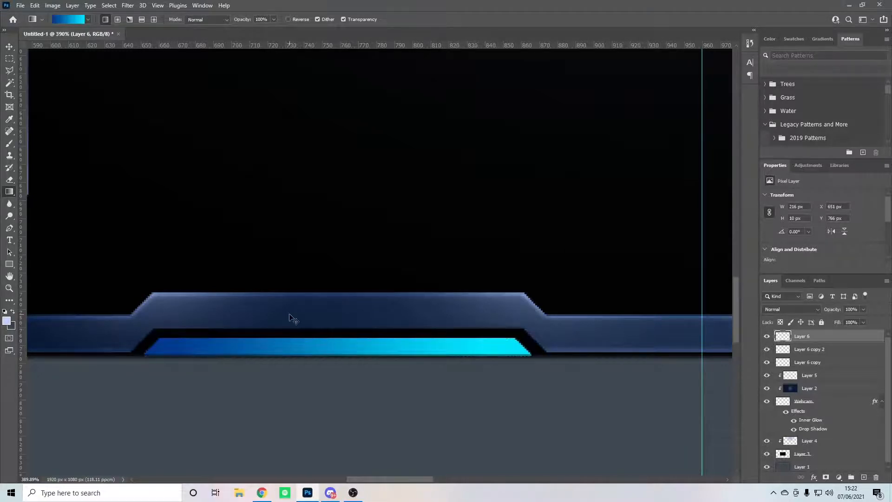
# Duplicate the gradient trapezoid, flip the copy horizontally and move it straight across into the frame's bottom-right notch.
pyautogui.scroll(-3, 299, 290)
pyautogui.scroll(-3, 313, 290)
pyautogui.scroll(4, 358, 308)
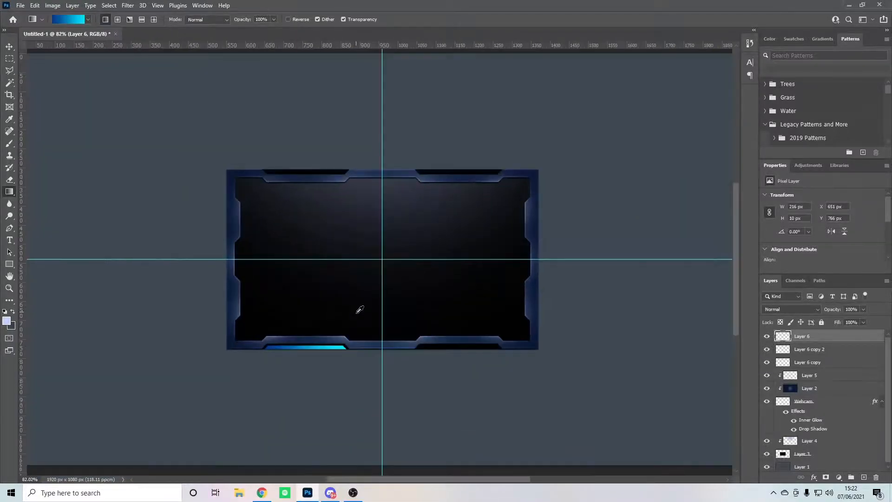
pyautogui.scroll(-3, 338, 336)
pyautogui.scroll(3, 370, 289)
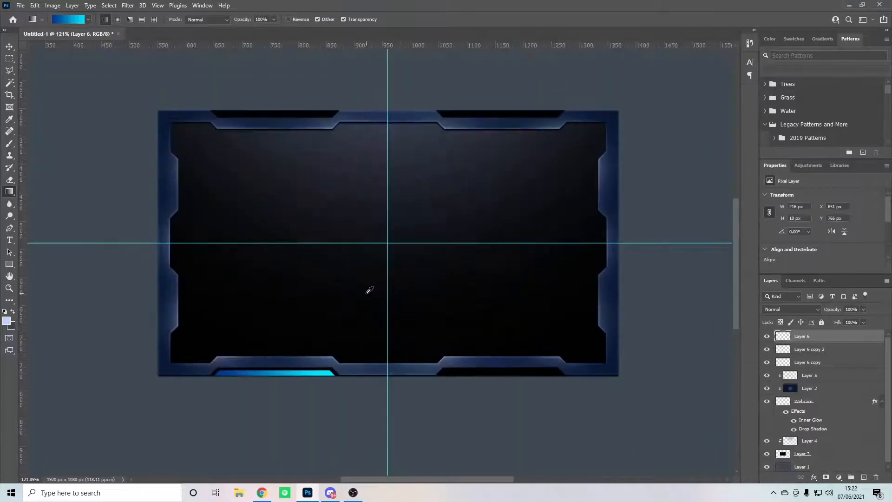
pyautogui.scroll(1, 382, 308)
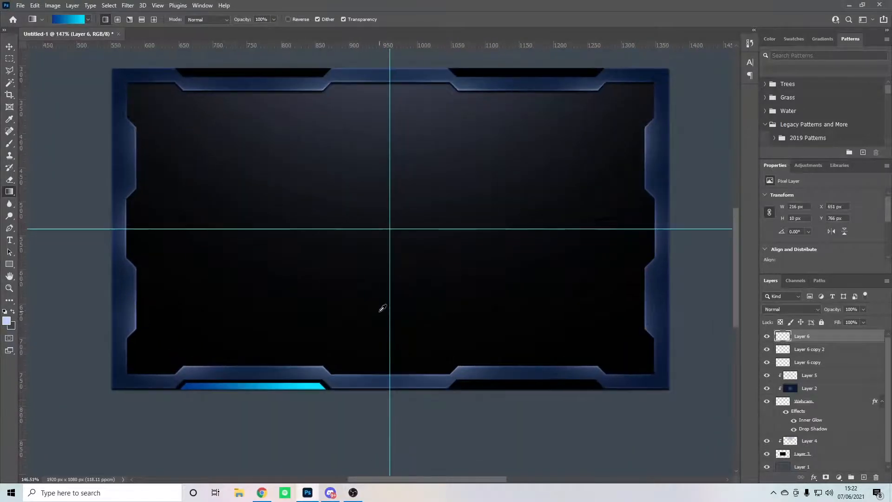
pyautogui.hotkey('ctrl', 'j')
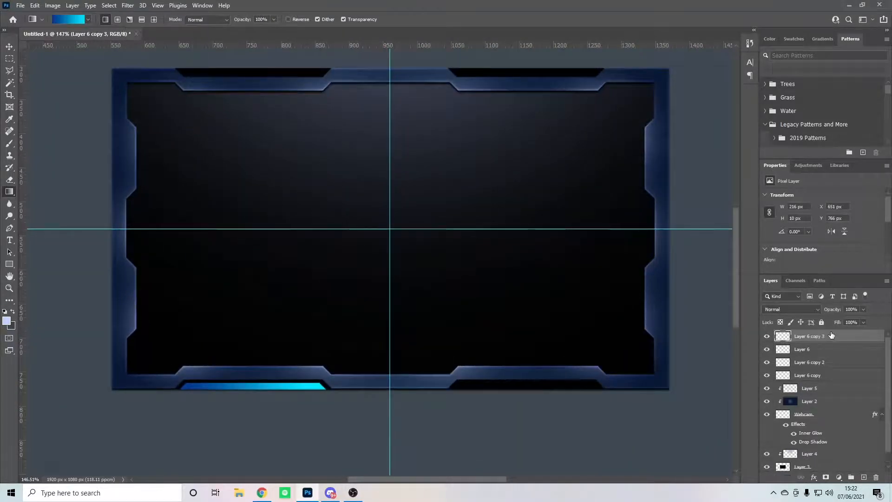
pyautogui.hotkey('ctrl', 't')
pyautogui.click(35, 5)
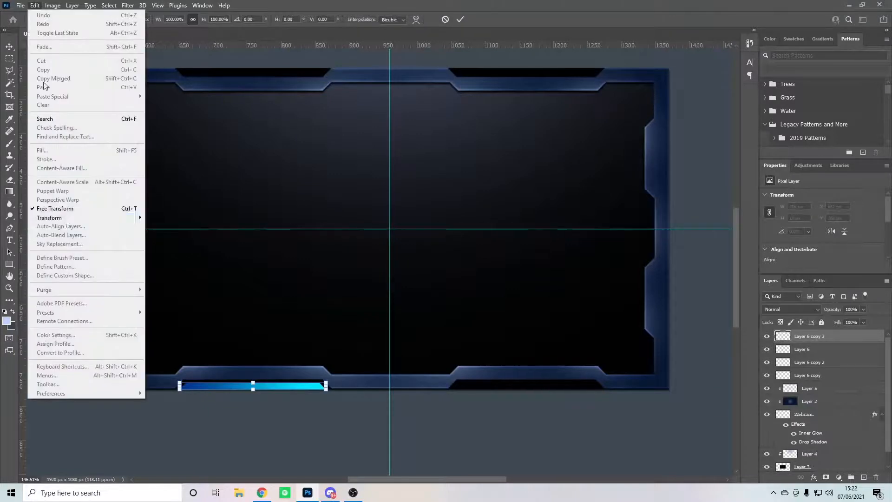
pyautogui.moveTo(69, 215)
pyautogui.click(185, 360)
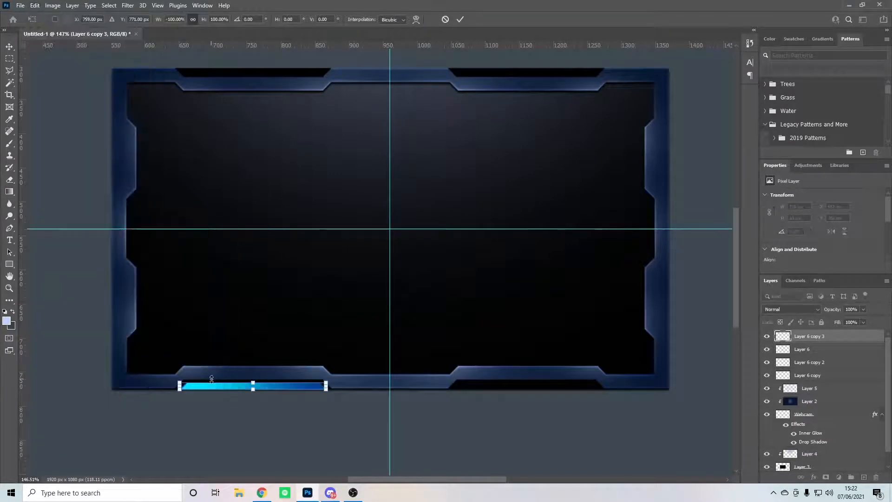
pyautogui.moveTo(209, 388); pyautogui.dragTo(478, 390)
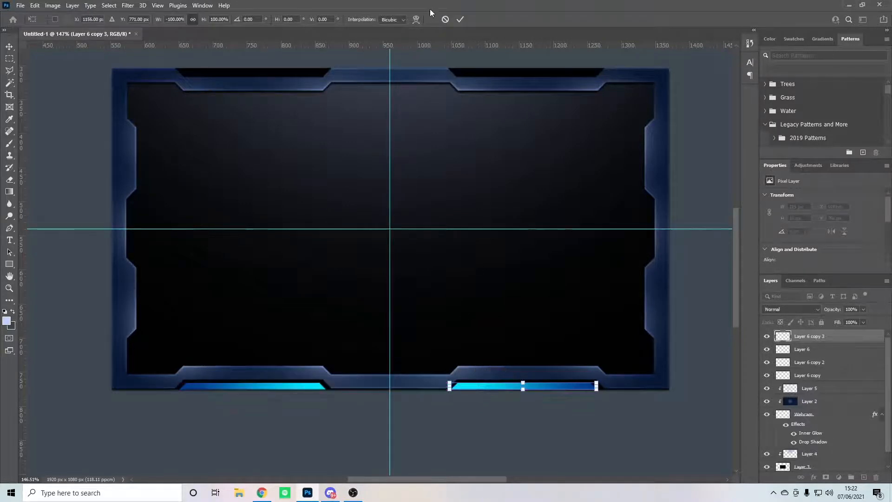
pyautogui.click(460, 19)
# Nudge the bottom-right gradient trapezoid sideways to X 1051 px so it sits centred in its black notch.
pyautogui.scroll(10, 607, 408)
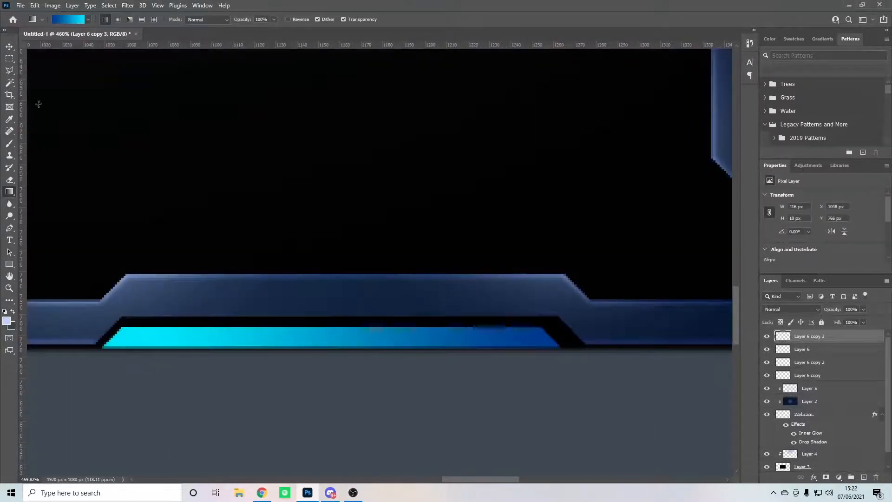
pyautogui.click(6, 49)
pyautogui.press('Right')
pyautogui.press('Right')
pyautogui.press('Right')
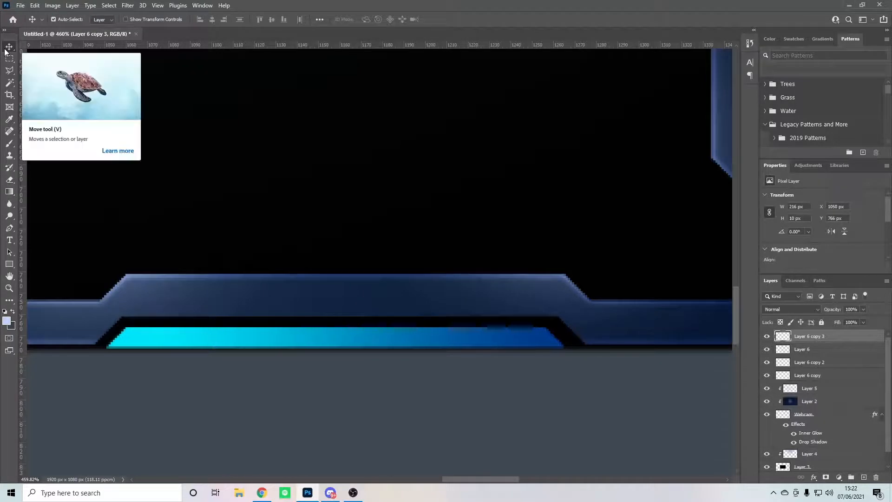
pyautogui.press('Right')
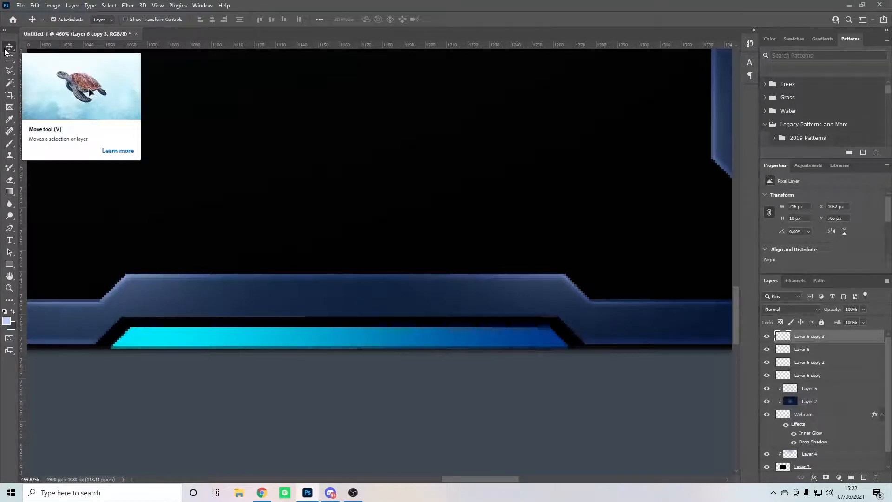
pyautogui.press('Left')
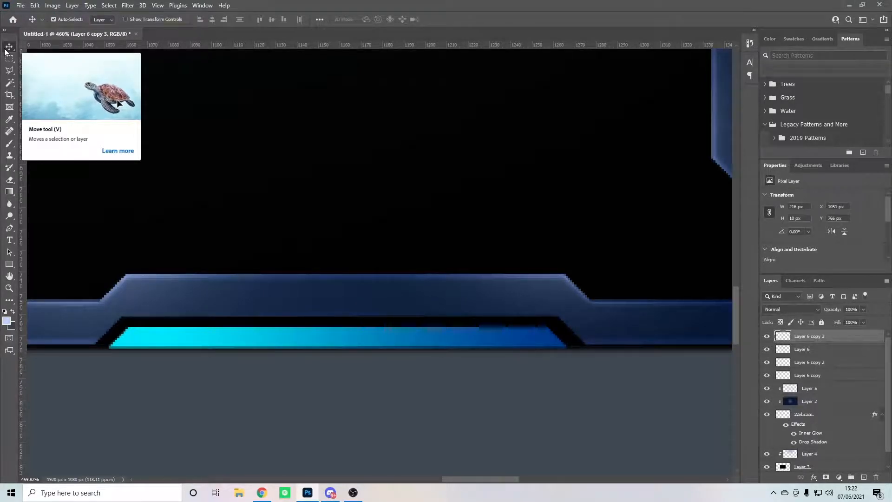
# Merge the two gradient trapezoids on the frame's bottom edge into a single layer.
pyautogui.scroll(-5, 481, 262)
pyautogui.scroll(-8, 480, 263)
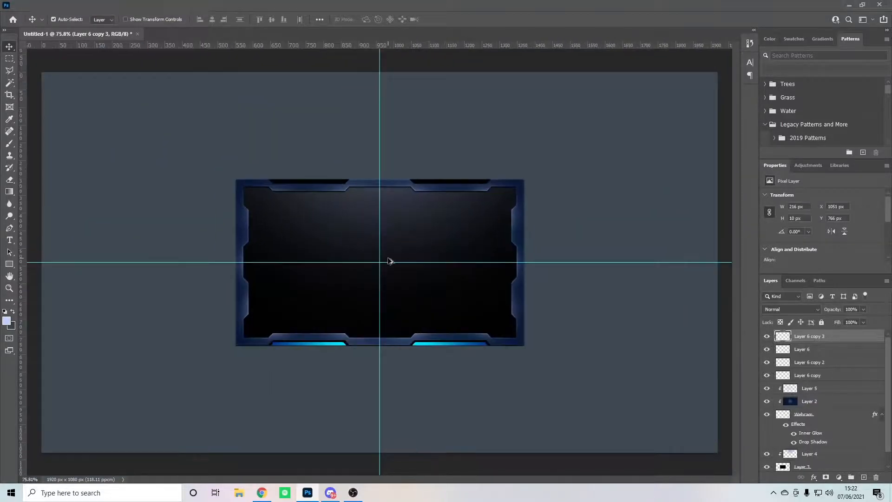
pyautogui.scroll(4, 389, 261)
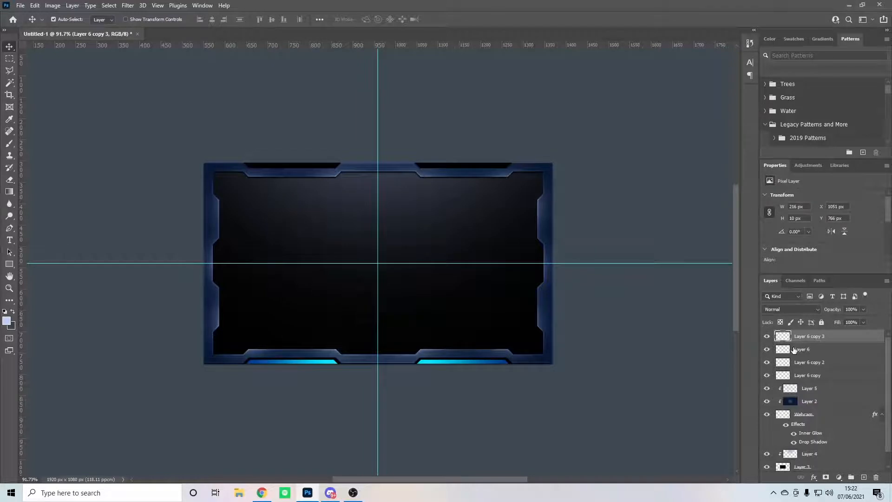
pyautogui.keyDown('shift'); pyautogui.click(815, 353); pyautogui.keyUp('shift')
pyautogui.rightClick(814, 353)
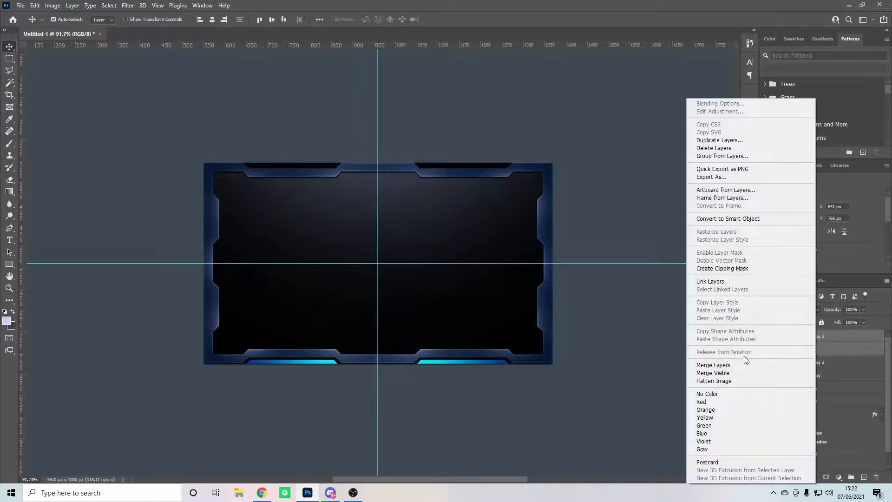
pyautogui.click(743, 364)
# Duplicate the merged gradient trapezoids, flip the copy vertically and move it straight up to the frame's top edge.
pyautogui.hotkey('ctrl', 'j')
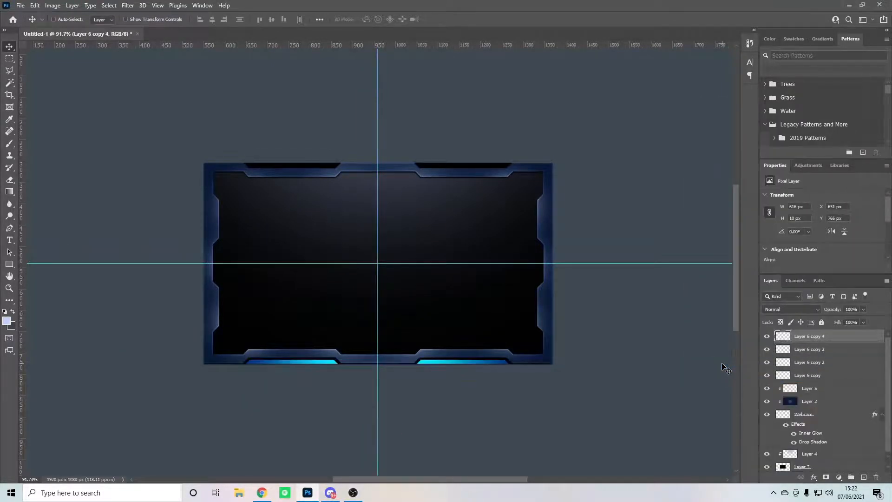
pyautogui.hotkey('ctrl', 't')
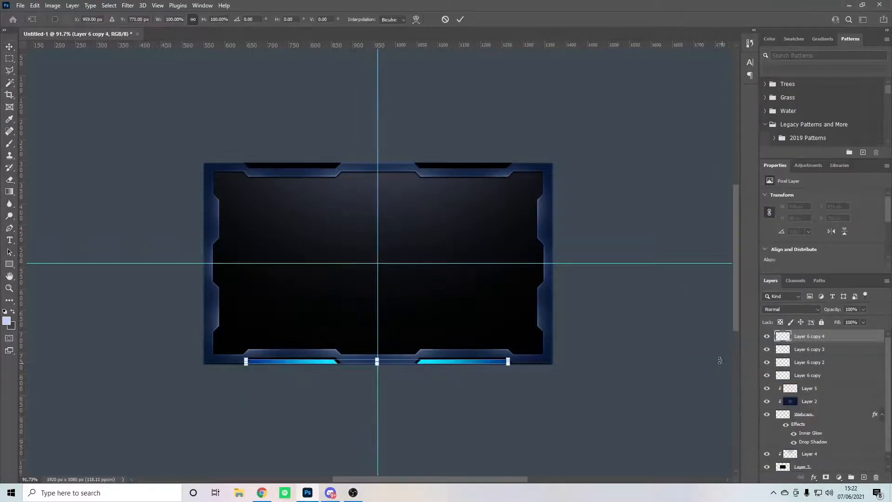
pyautogui.click(34, 6)
pyautogui.moveTo(56, 218)
pyautogui.click(176, 371)
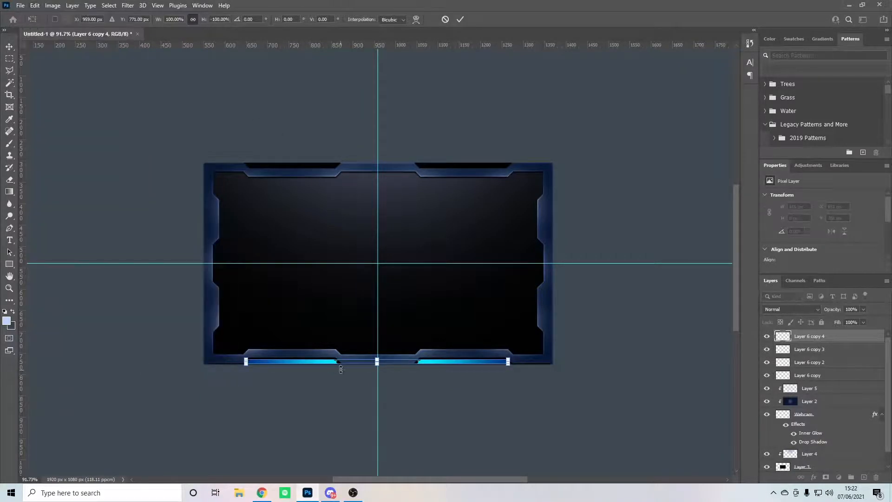
pyautogui.moveTo(345, 363); pyautogui.dragTo(354, 165)
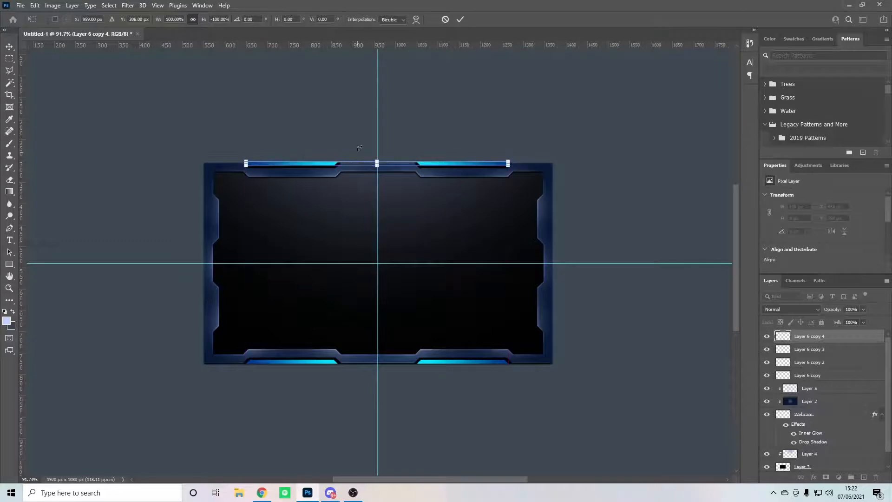
pyautogui.click(461, 20)
# Nudge the top gradient trapezoids down 3 px to Y 304 px, inside the black shapes.
pyautogui.scroll(5, 384, 96)
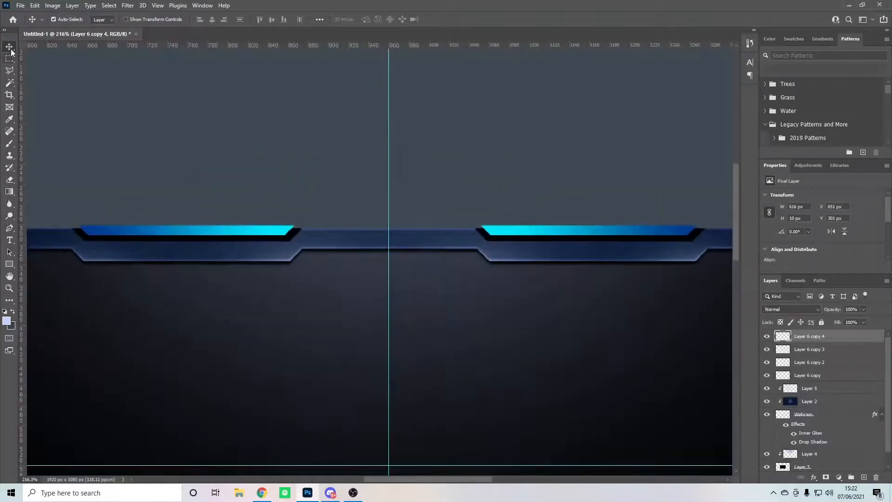
pyautogui.scroll(3, 243, 239)
pyautogui.press('Down')
pyautogui.press('Down')
pyautogui.press('Down')
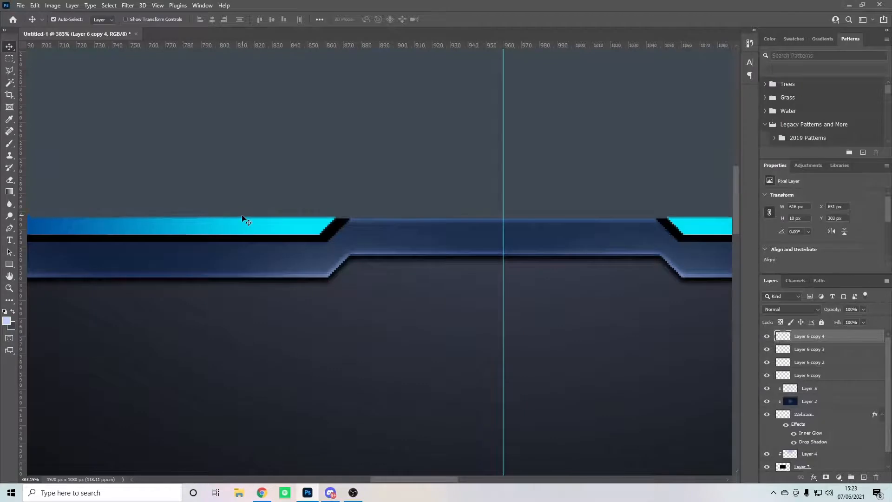
pyautogui.press('Up')
pyautogui.press('Down')
# Hide the canvas guides to check the whole webcam frame without the centre lines.
pyautogui.scroll(-10, 242, 219)
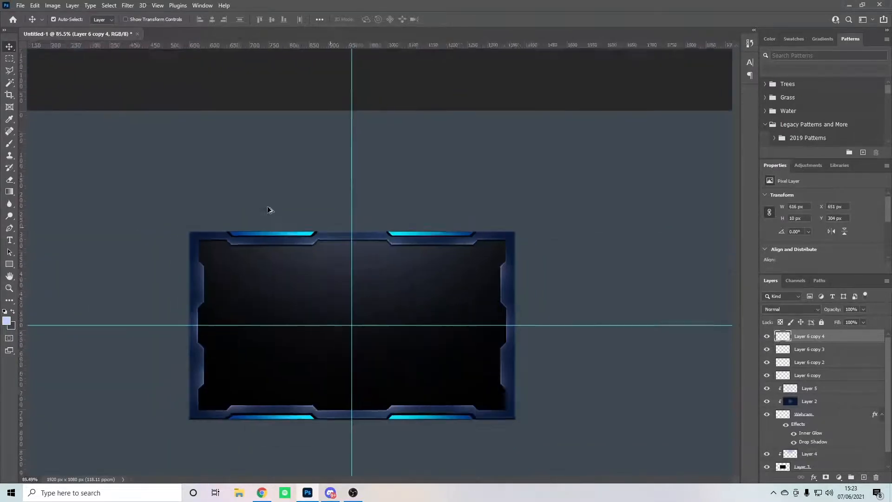
pyautogui.scroll(3, 372, 189)
pyautogui.scroll(-6, 372, 189)
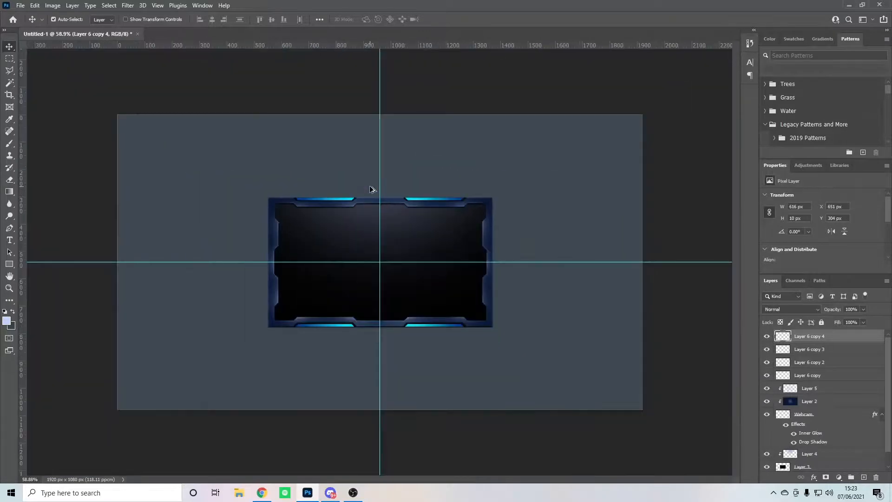
pyautogui.scroll(4, 392, 303)
pyautogui.scroll(2, 391, 303)
pyautogui.hotkey('ctrl', ';')
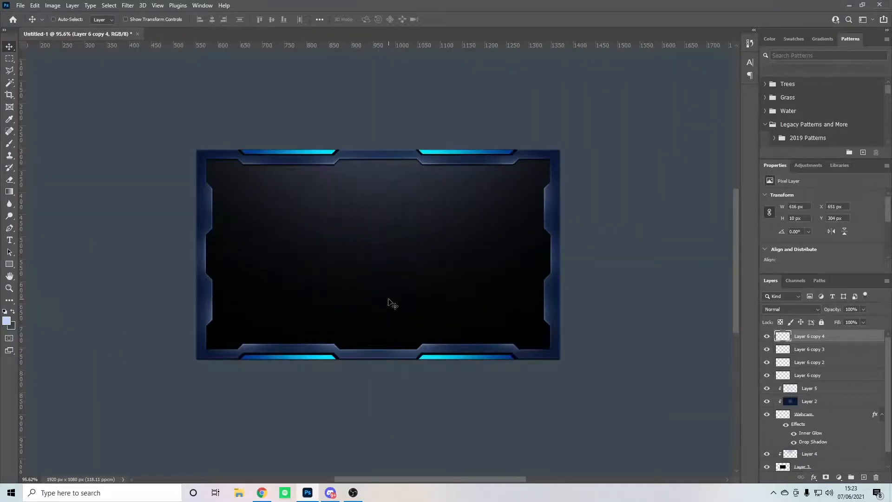
pyautogui.scroll(-2, 394, 249)
pyautogui.scroll(1, 395, 250)
pyautogui.scroll(1, 395, 250)
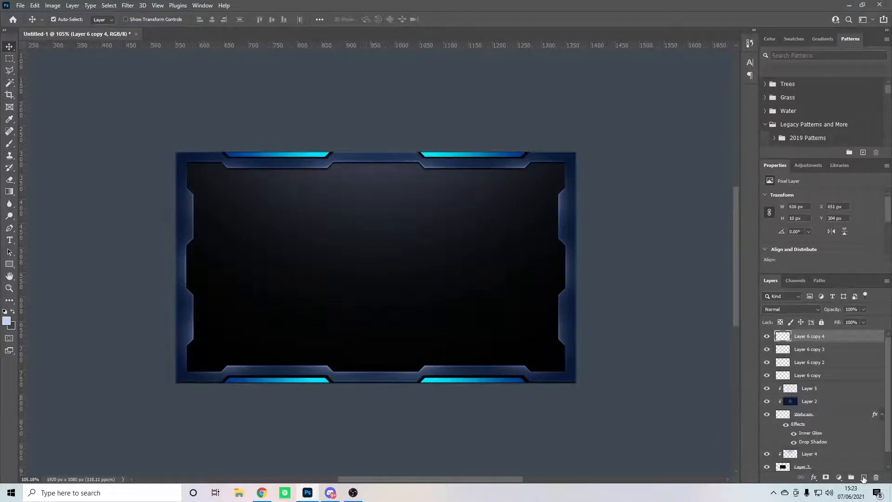
# Add a new layer on top of the gradient trapezoids and show the canvas guides for a Polygonal Lasso selection.
pyautogui.click(864, 477)
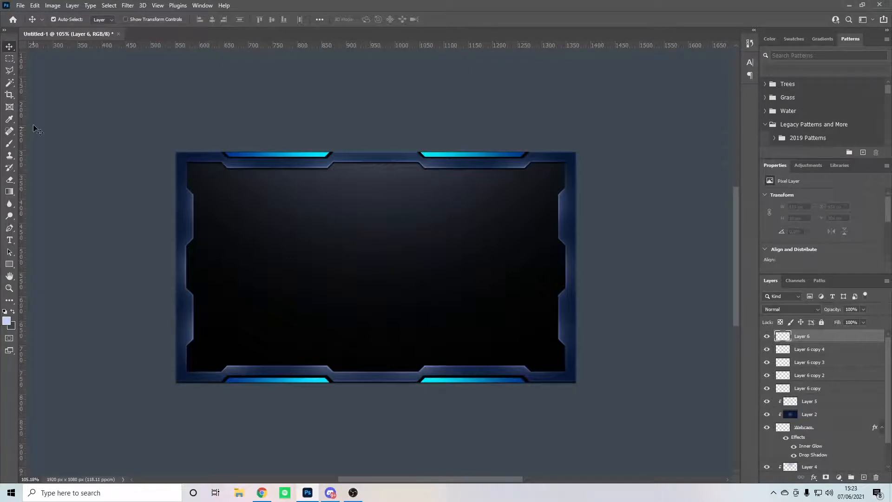
pyautogui.click(9, 70)
pyautogui.hotkey('ctrl', ';')
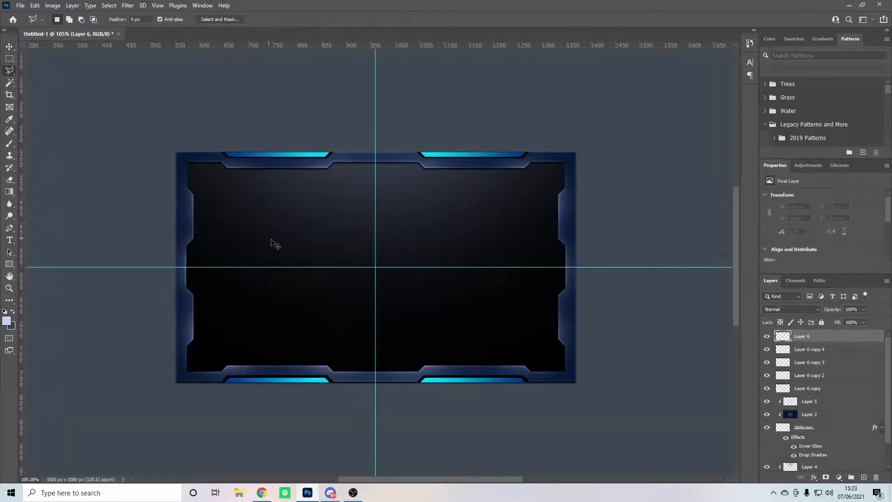
pyautogui.click(376, 382)
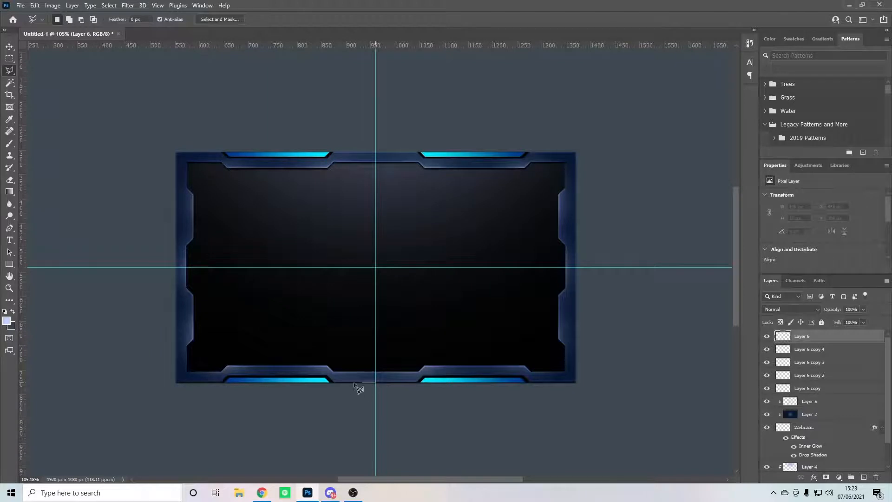
pyautogui.click(309, 382)
pyautogui.click(327, 363)
pyautogui.click(375, 363)
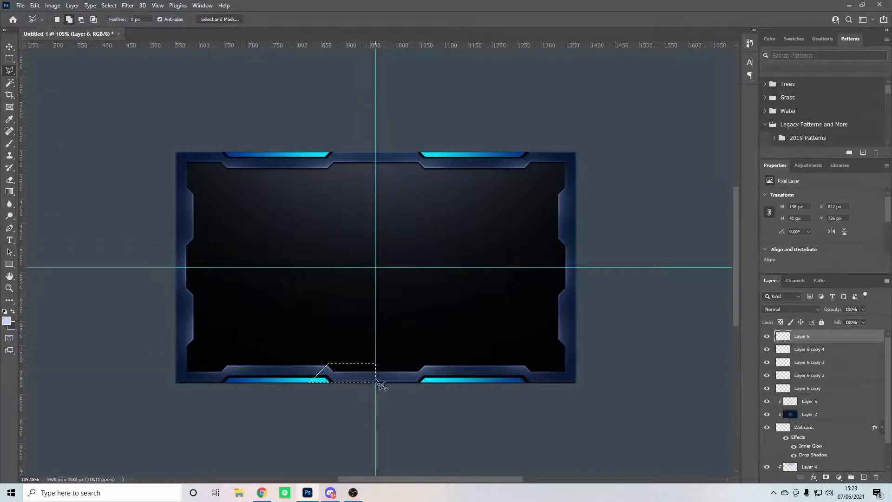
pyautogui.click(377, 382)
pyautogui.hotkey('ctrl', 'd')
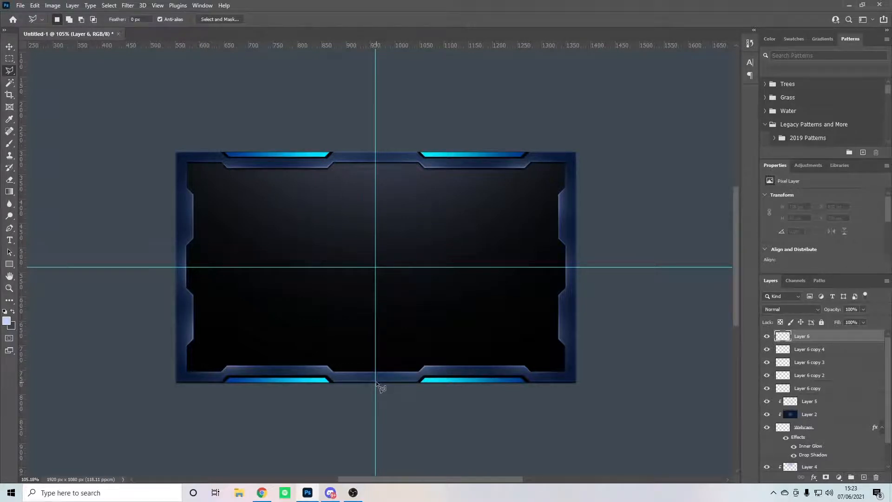
# Outline a half-trapezoid selection about 175 by 36 px below the frame's bottom edge, ending at the vertical centre guide.
pyautogui.click(376, 381)
pyautogui.click(306, 398)
pyautogui.click(375, 398)
pyautogui.click(377, 381)
# Fill the half-trapezoid selection with dark blue #243755 sampled from the frame's bottom bar, and deselect it.
pyautogui.click(9, 192)
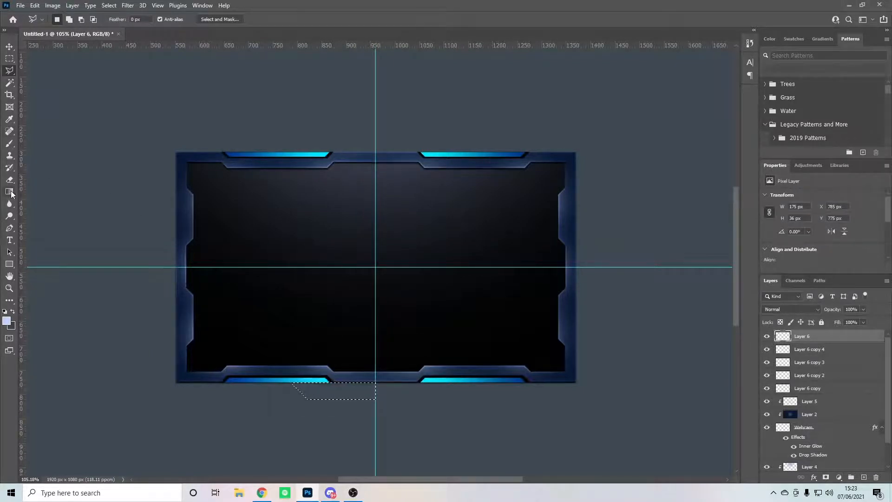
pyautogui.click(48, 205)
pyautogui.click(7, 321)
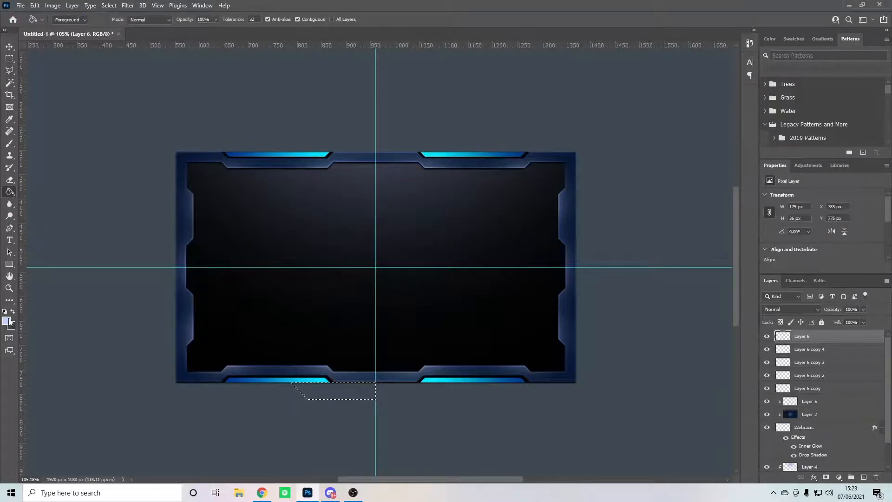
pyautogui.click(358, 372)
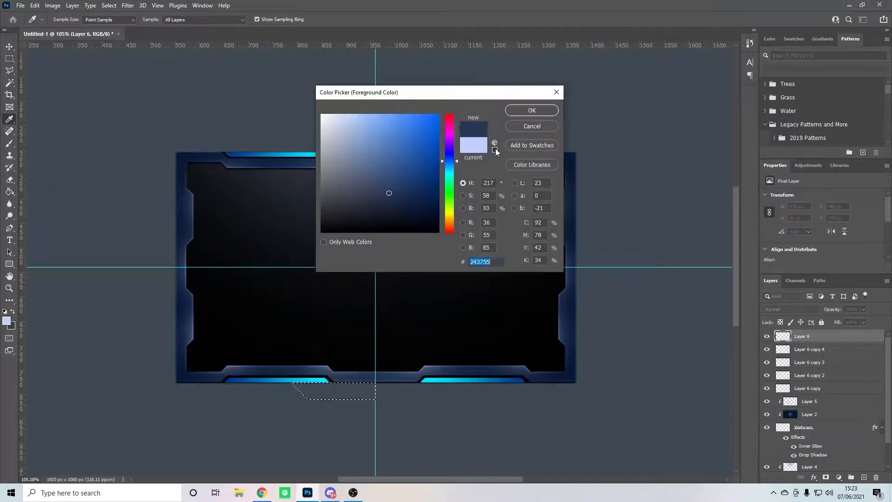
pyautogui.click(358, 372)
pyautogui.click(517, 110)
pyautogui.press('g')
pyautogui.click(333, 395)
pyautogui.hotkey('ctrl', 'd')
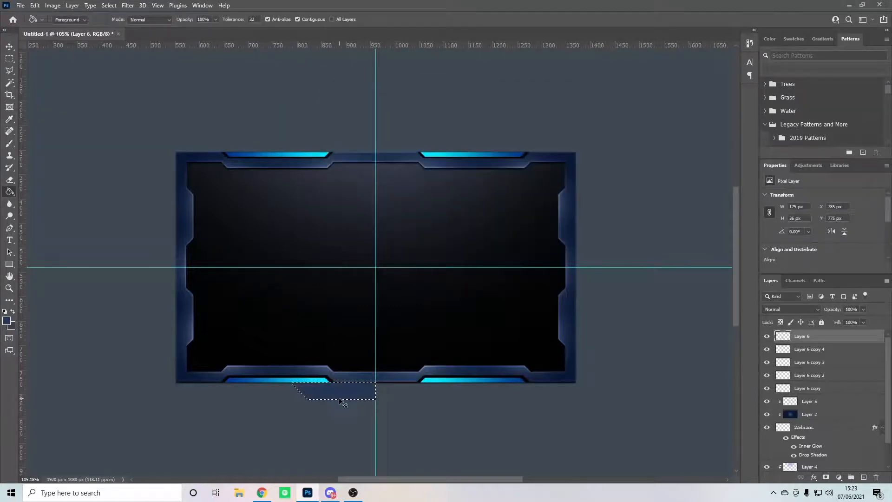
# Duplicate the half trapezoid, flip the copy horizontally and place it against the other side of the vertical centre guide.
pyautogui.scroll(5, 405, 386)
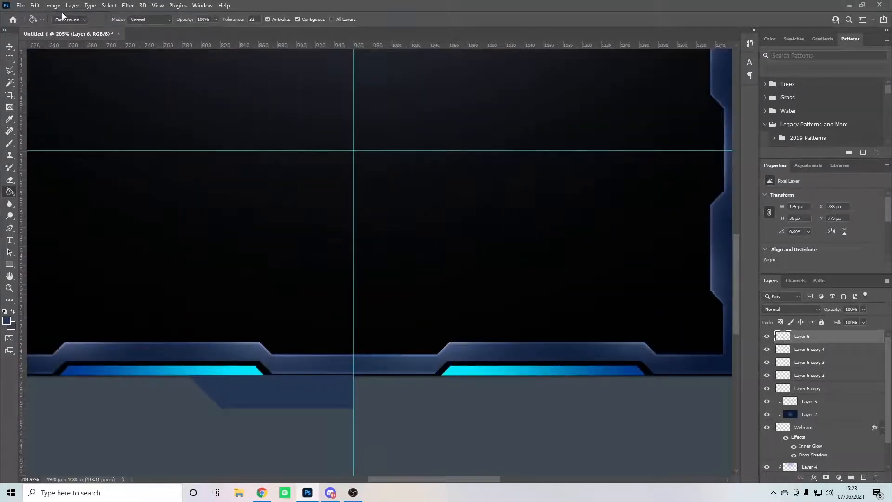
pyautogui.click(10, 47)
pyautogui.hotkey('ctrl', 't')
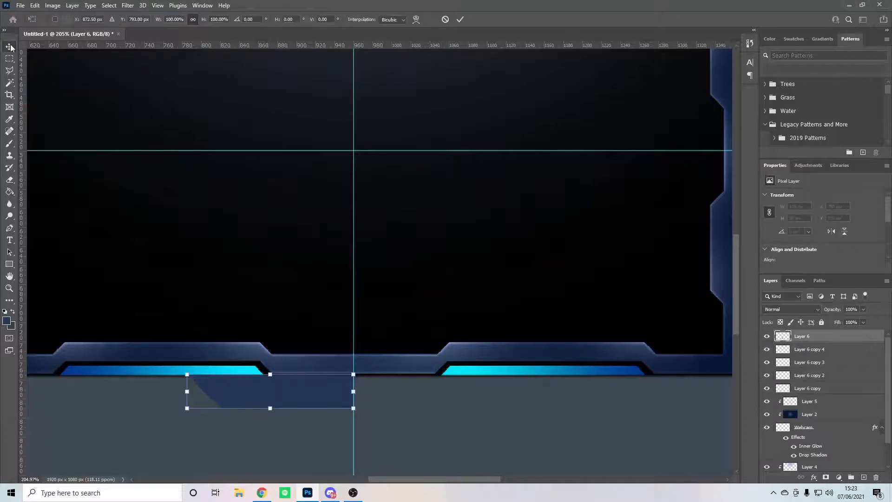
pyautogui.click(460, 20)
pyautogui.hotkey('ctrl', 'j')
pyautogui.hotkey('ctrl', 't')
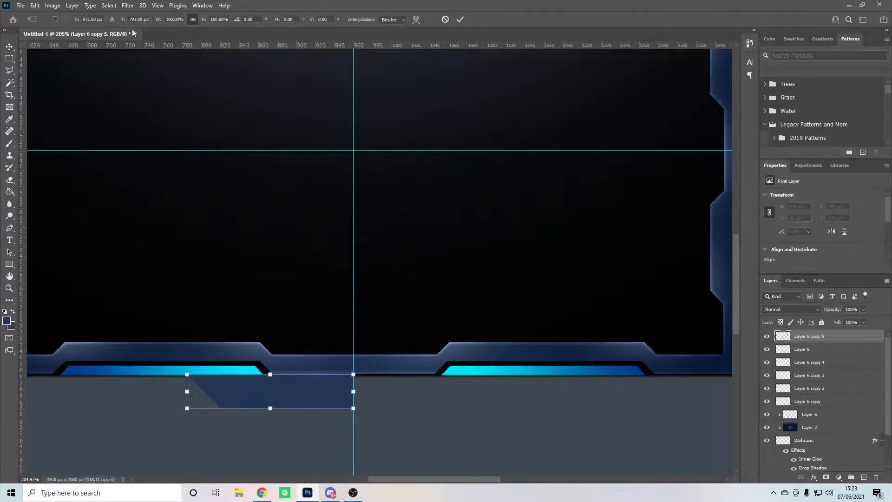
pyautogui.click(35, 8)
pyautogui.moveTo(60, 223)
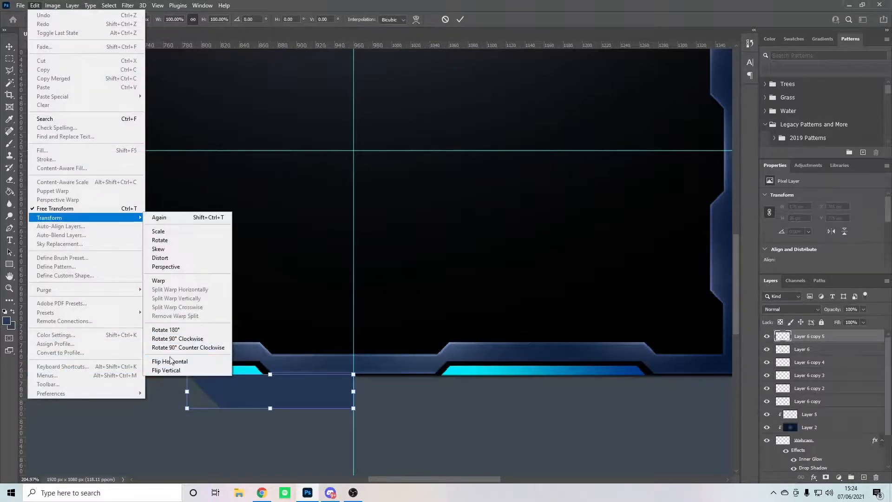
pyautogui.click(192, 362)
pyautogui.moveTo(275, 383); pyautogui.dragTo(419, 399)
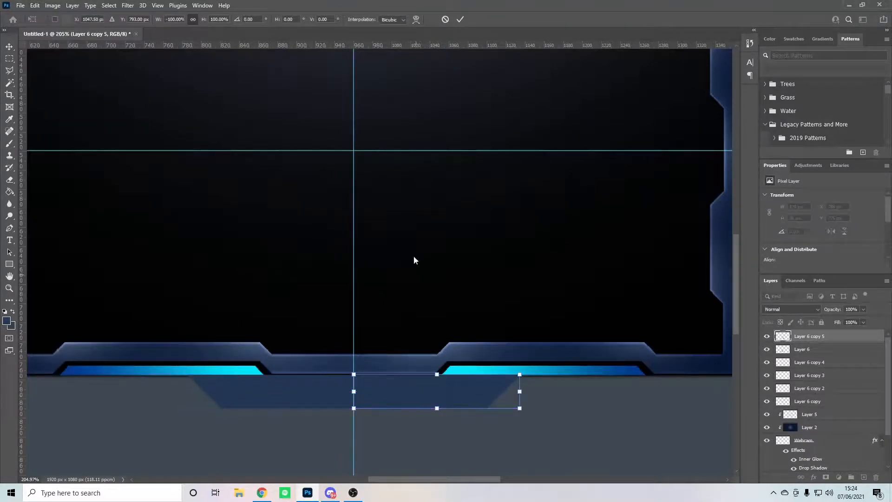
pyautogui.click(459, 20)
# Merge the two dark blue trapezoid halves into a single layer.
pyautogui.scroll(-6, 356, 329)
pyautogui.scroll(3, 376, 333)
pyautogui.scroll(2, 378, 335)
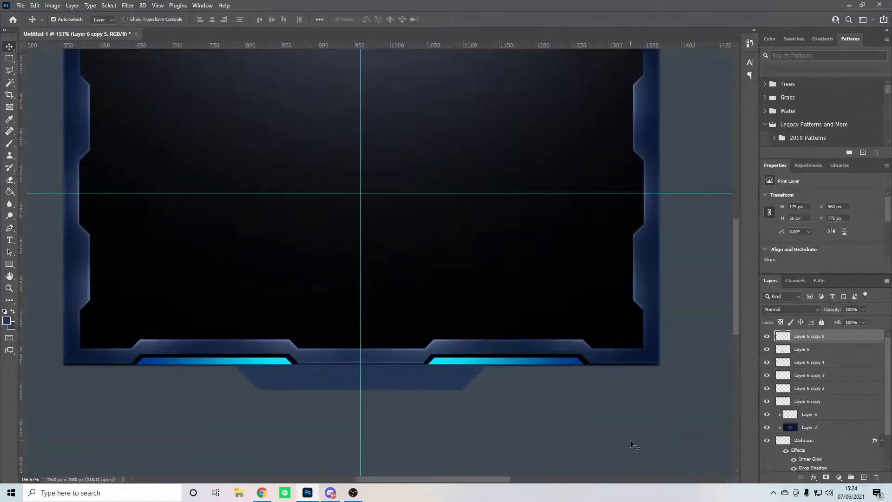
pyautogui.doubleClick(836, 349)
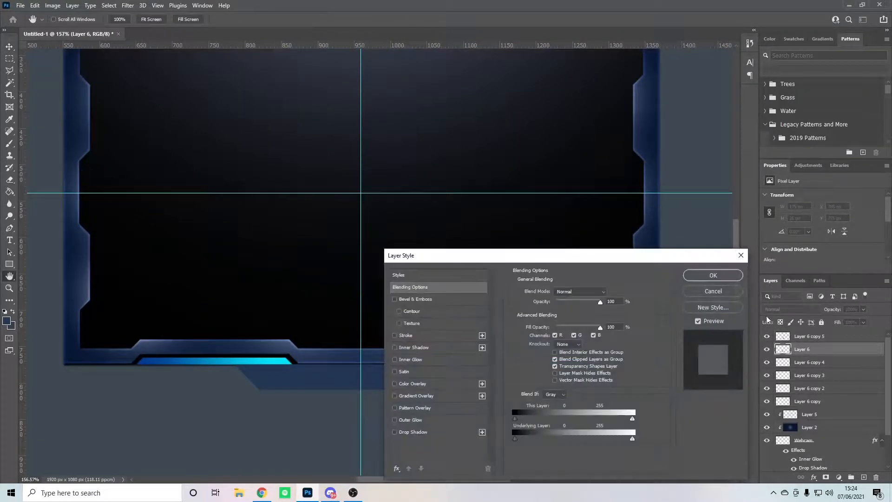
pyautogui.click(714, 290)
pyautogui.keyDown('ctrl'); pyautogui.click(824, 335); pyautogui.keyUp('ctrl')
pyautogui.rightClick(824, 336)
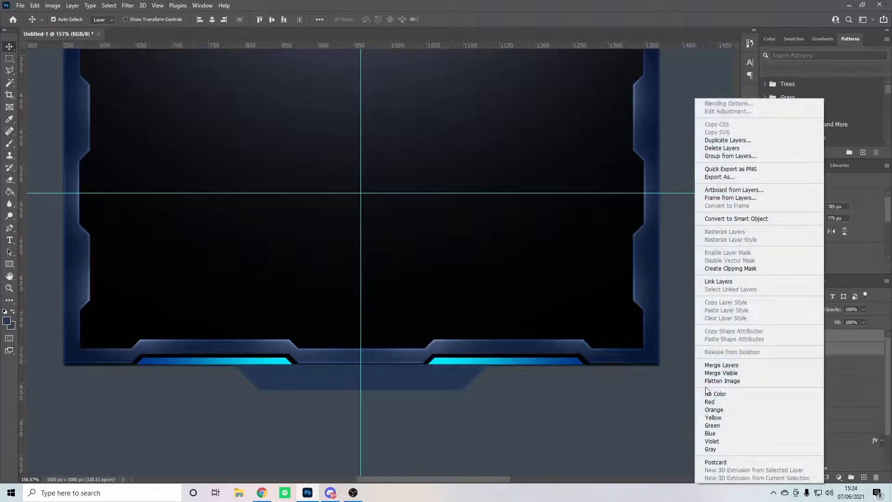
pyautogui.click(716, 366)
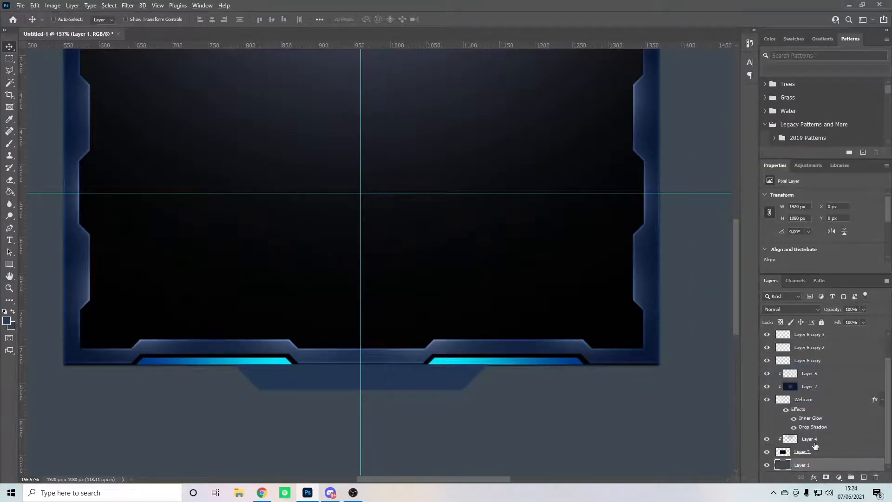
pyautogui.hotkey('ctrl', 'z')
pyautogui.rightClick(831, 341)
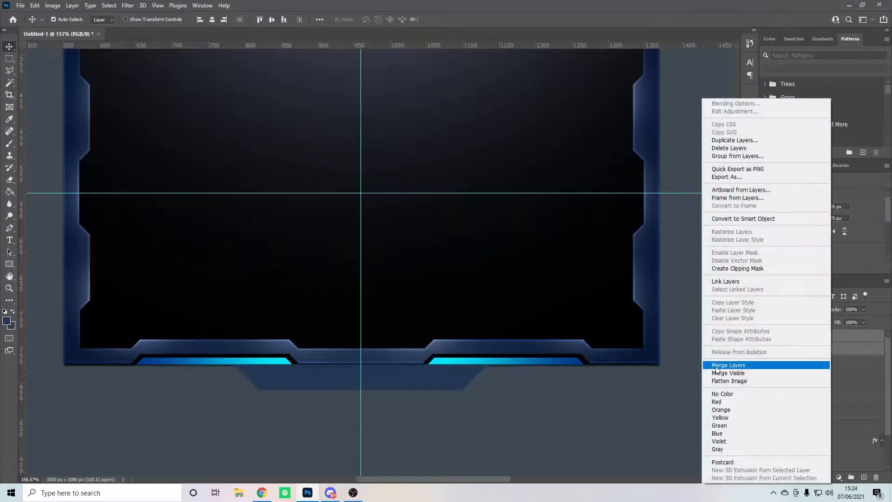
pyautogui.click(717, 364)
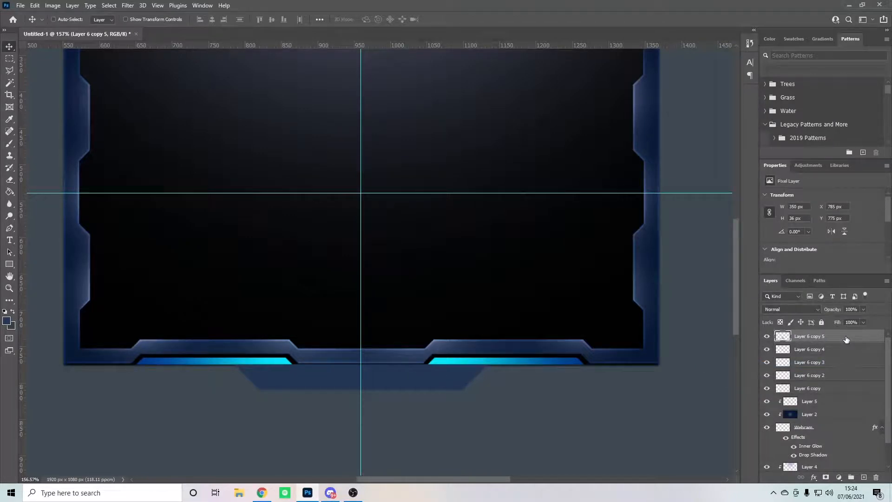
# Move the merged trapezoid straight up over the frame's bottom edge to Y 751 px.
pyautogui.hotkey('ctrl', 't')
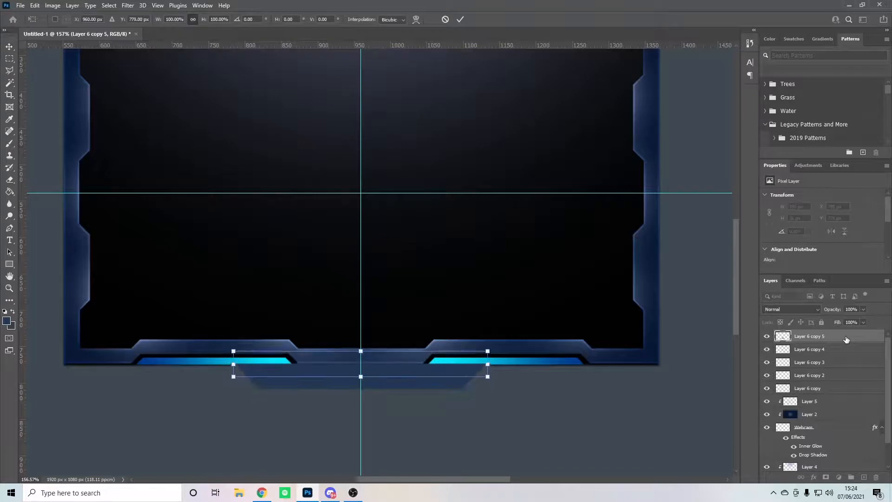
pyautogui.press('Up')
pyautogui.press('Up')
pyautogui.press('Up')
pyautogui.press('Up')
pyautogui.press('Up')
pyautogui.press('Up')
pyautogui.press('Up')
pyautogui.press('Up')
pyautogui.press('Up')
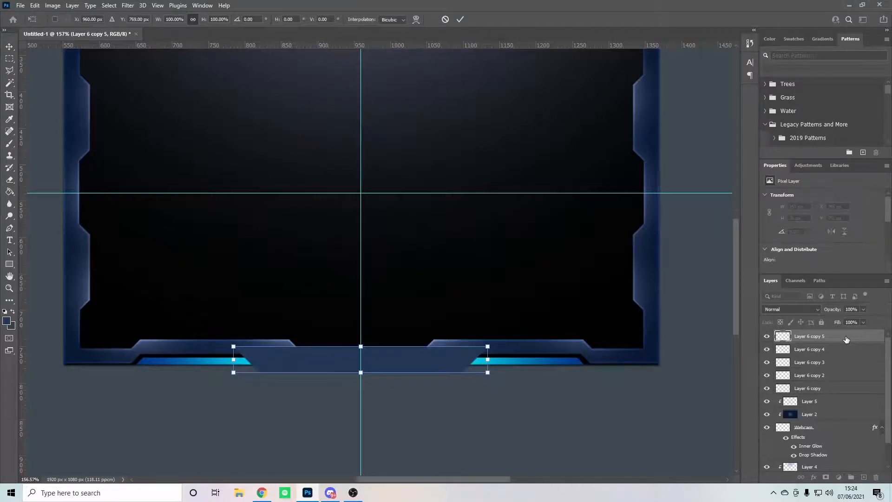
pyautogui.click(460, 19)
# Stretch the trapezoid's top edge upward to a height of 47 px, level with the frame's raised inner sections.
pyautogui.scroll(-5, 358, 321)
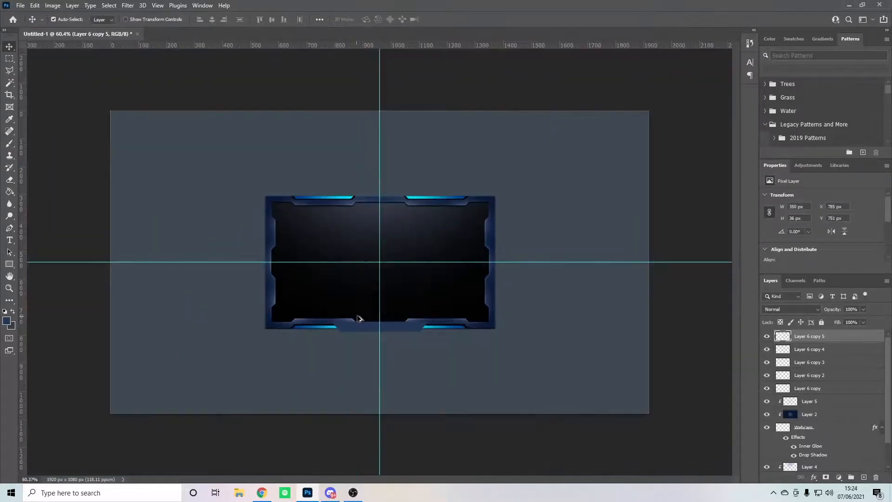
pyautogui.scroll(5, 392, 321)
pyautogui.hotkey('ctrl', 't')
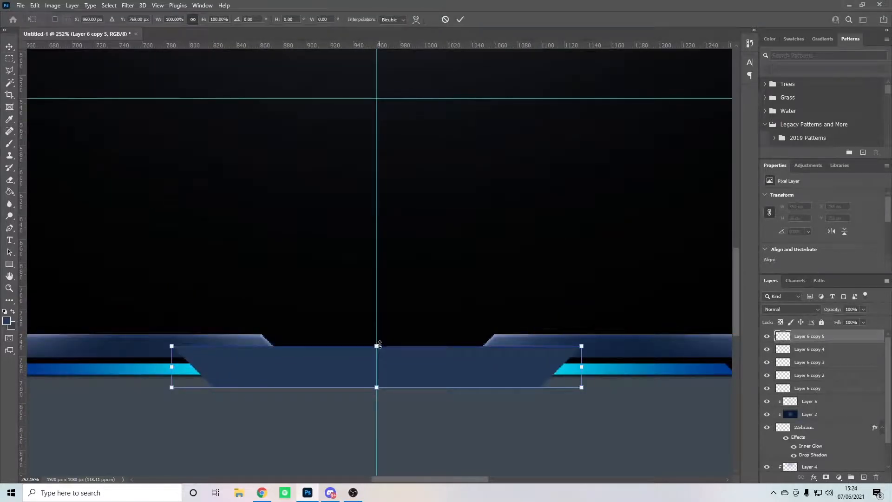
pyautogui.moveTo(380, 343); pyautogui.dragTo(382, 334)
pyautogui.press('Return')
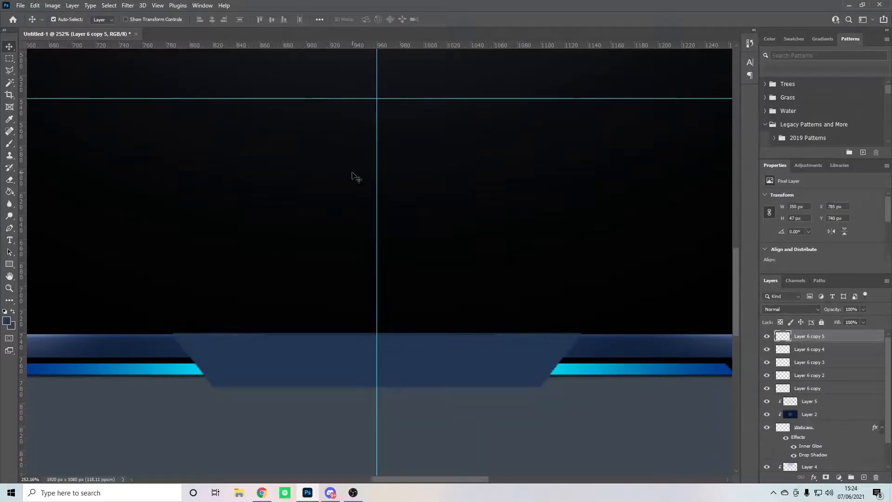
# Add a 3 px Multiply drop shadow and a 4 px Overlay inner glow to the dark blue trapezoid.
pyautogui.scroll(-4, 390, 311)
pyautogui.scroll(2, 382, 295)
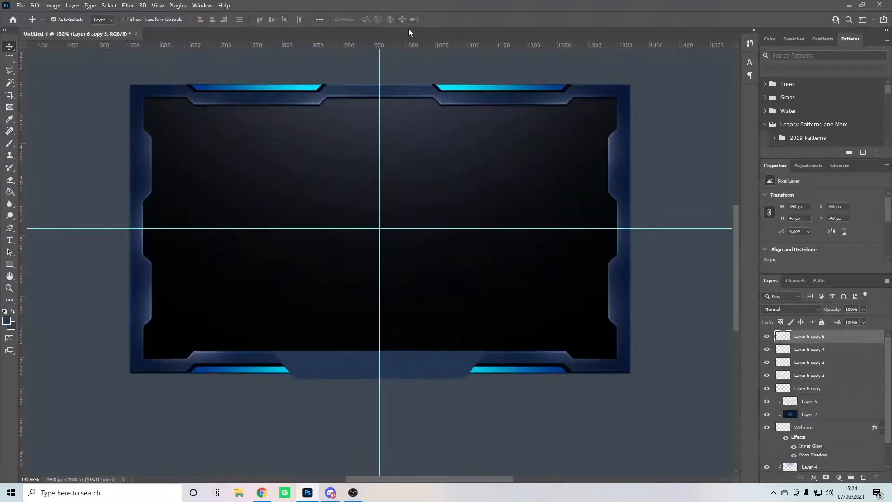
pyautogui.doubleClick(836, 339)
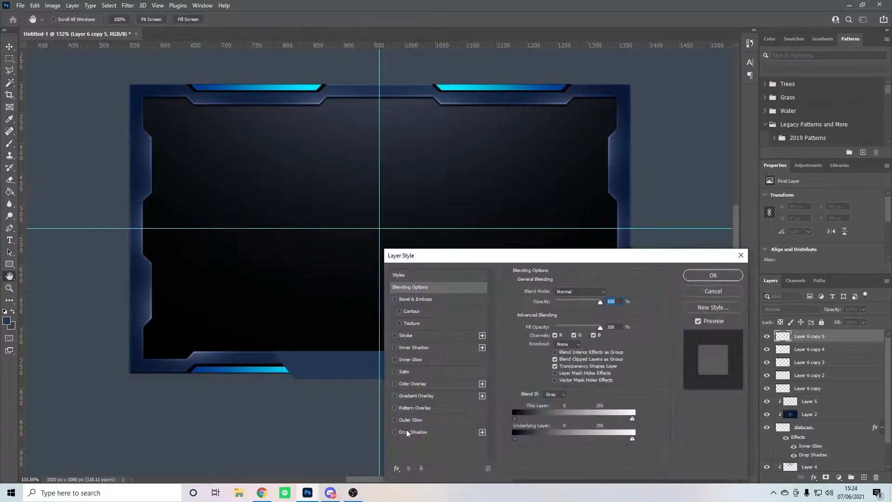
pyautogui.click(420, 432)
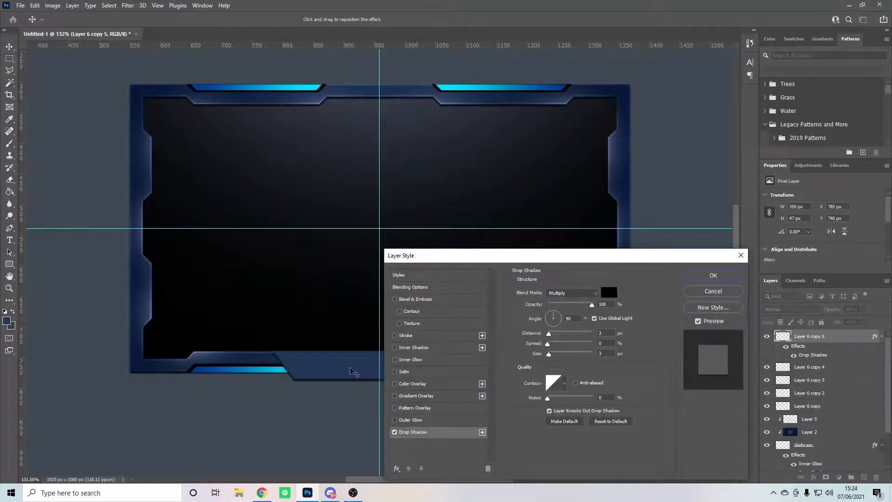
pyautogui.click(407, 360)
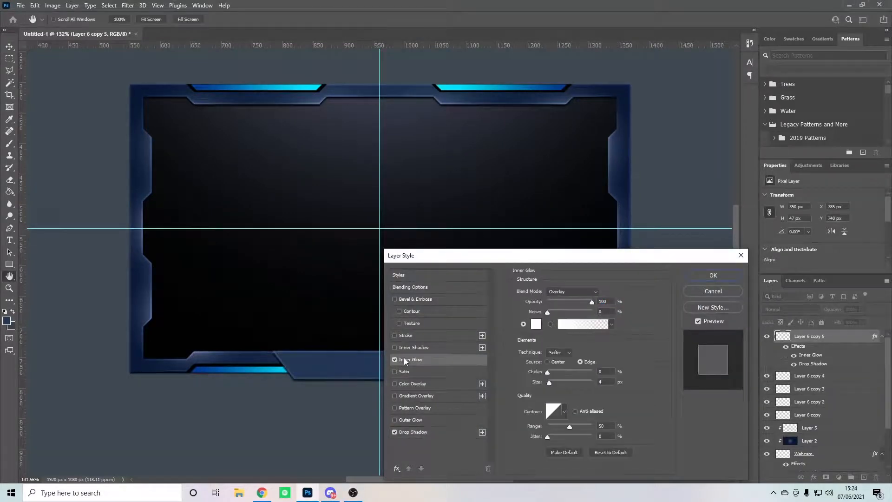
pyautogui.click(719, 276)
# Hide the canvas guides and examine how the bottom trapezoid sits within the whole webcam frame.
pyautogui.scroll(-4, 386, 299)
pyautogui.scroll(2, 392, 294)
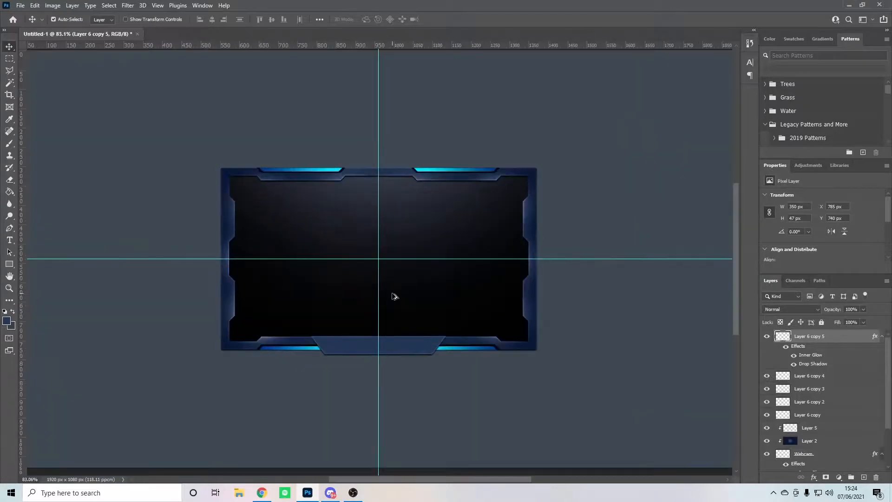
pyautogui.scroll(3, 392, 293)
pyautogui.hotkey('ctrl', 'h')
pyautogui.scroll(-5, 399, 323)
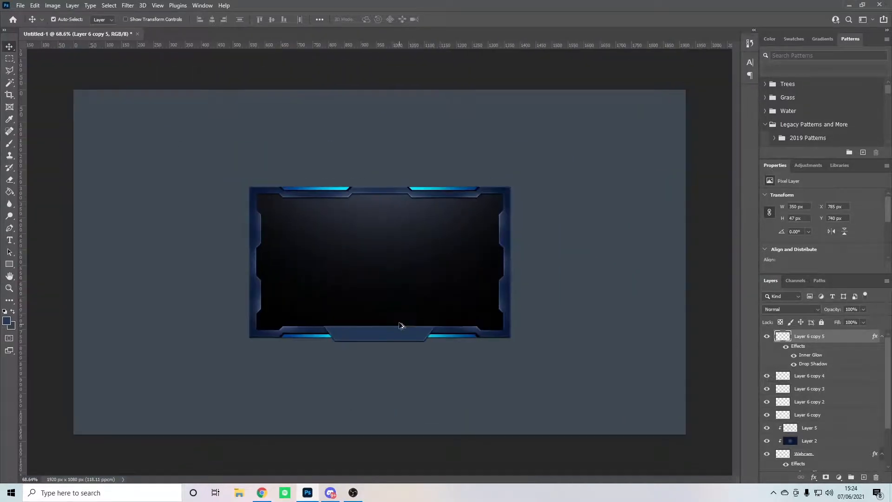
pyautogui.scroll(4, 401, 323)
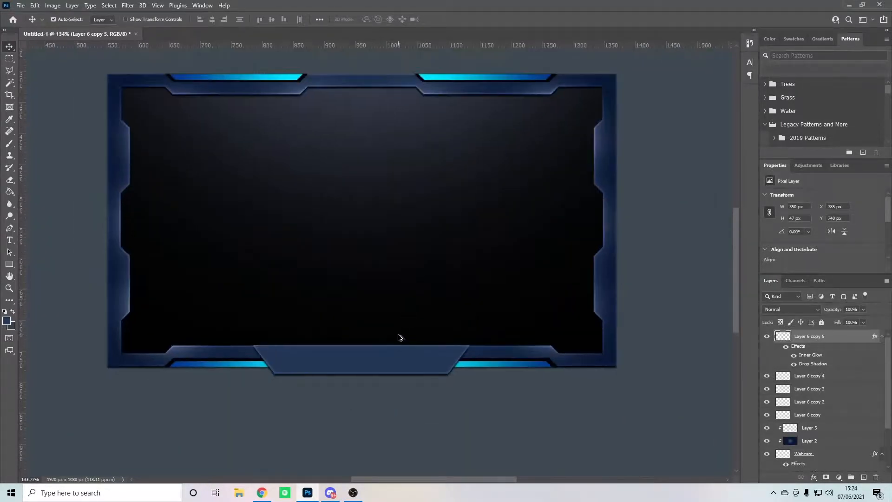
pyautogui.scroll(2, 381, 311)
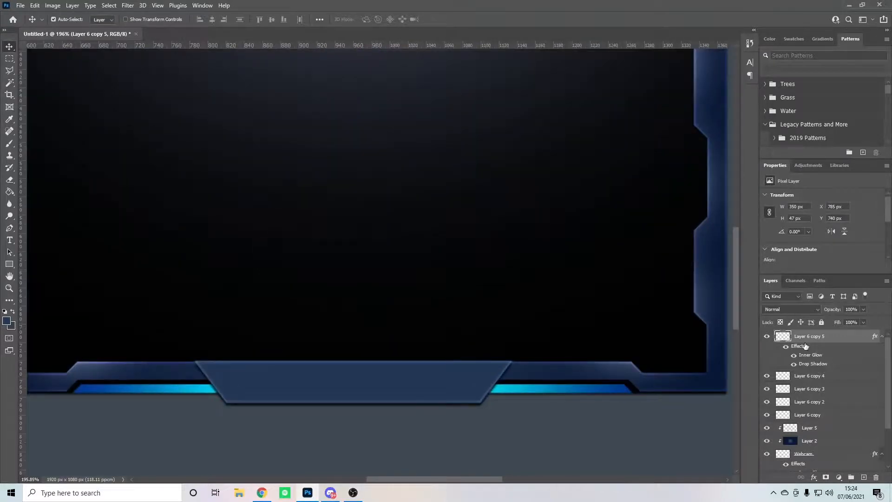
# Add a new layer above the bottom trapezoid and show the canvas guides.
pyautogui.click(864, 477)
pyautogui.hotkey('ctrl', 'h')
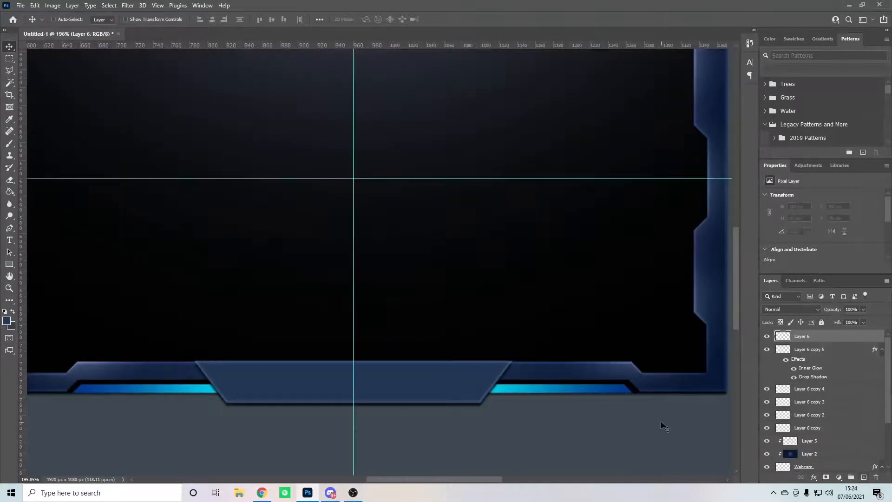
pyautogui.click(10, 72)
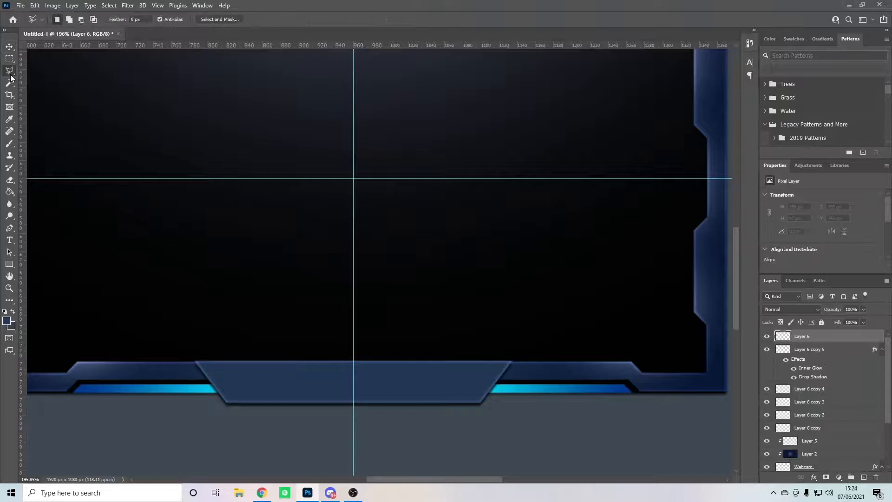
pyautogui.click(353, 367)
pyautogui.doubleClick(234, 396)
pyautogui.hotkey('ctrl', 'd')
pyautogui.press('Delete')
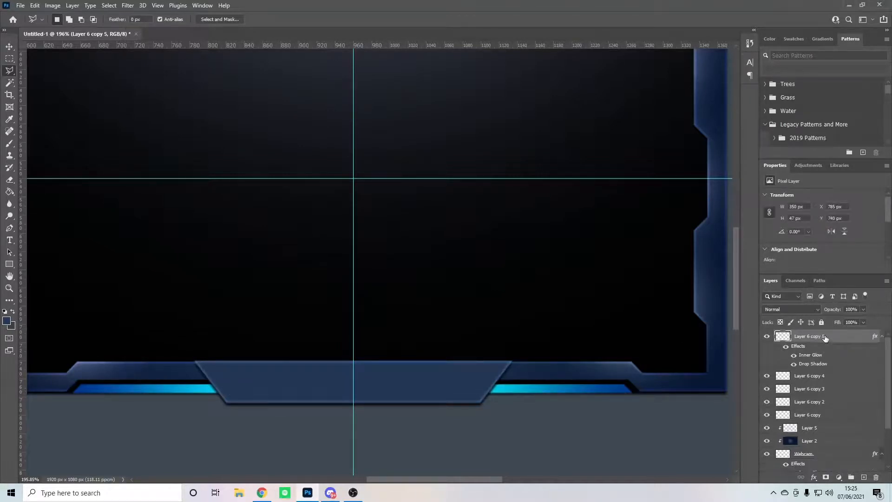
pyautogui.hotkey('ctrl', 'z')
pyautogui.click(863, 477)
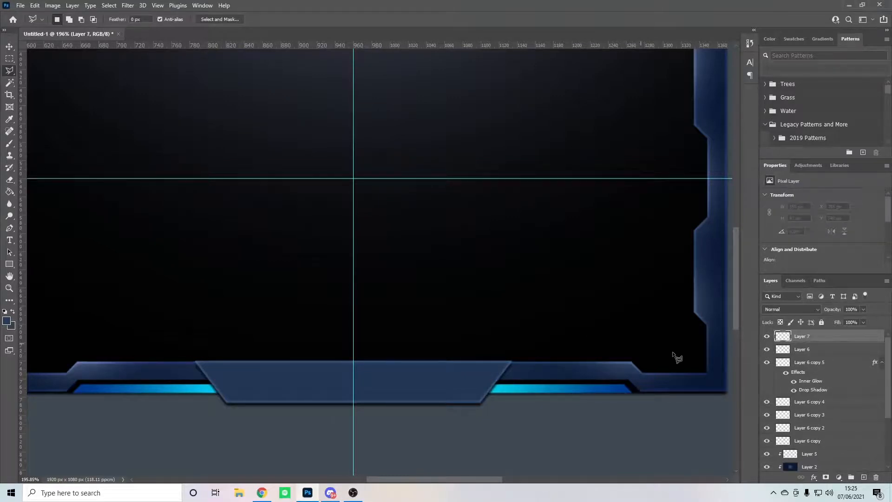
pyautogui.press('Delete')
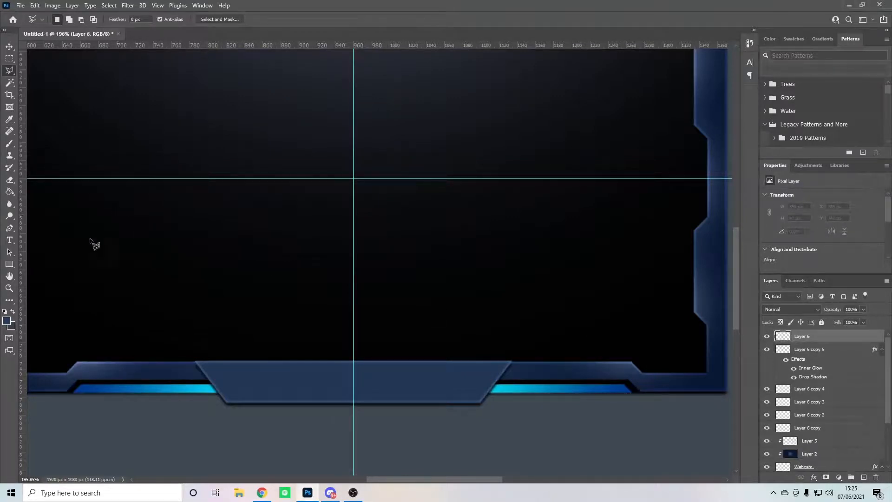
# Set the text colour to white and add the text USERNAME in Gotham Black on the bottom trapezoid.
pyautogui.click(10, 241)
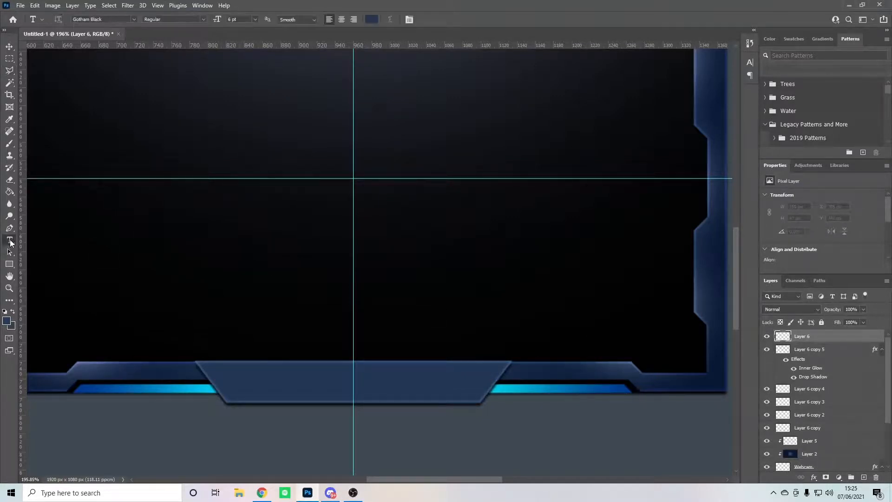
pyautogui.click(372, 20)
pyautogui.moveTo(390, 193); pyautogui.dragTo(308, 97)
pyautogui.click(520, 109)
pyautogui.click(307, 386)
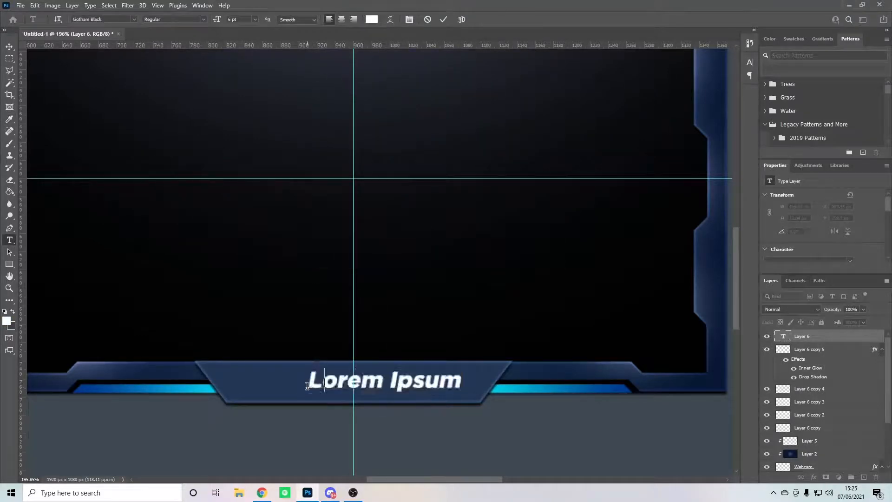
pyautogui.write('USERNAME')
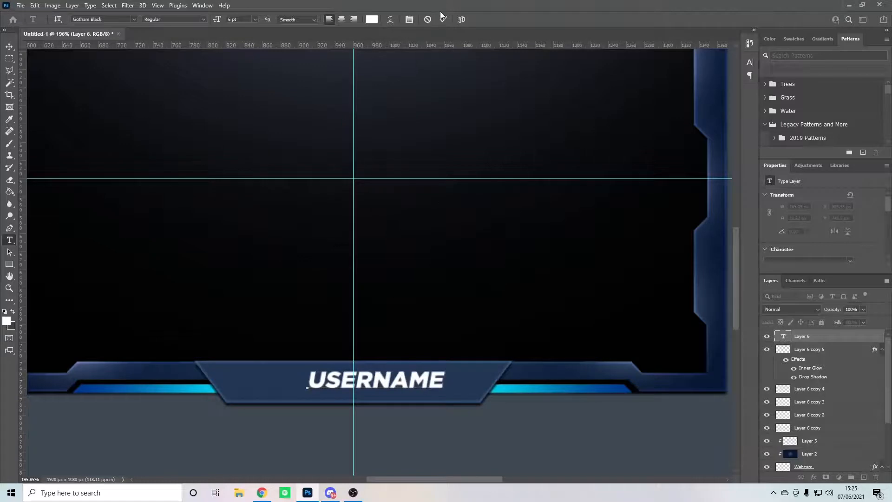
pyautogui.click(443, 19)
# Scale the USERNAME text to about 125% and centre it on the trapezoid at X 960 px, Y 763.50 px.
pyautogui.hotkey('ctrl', 't')
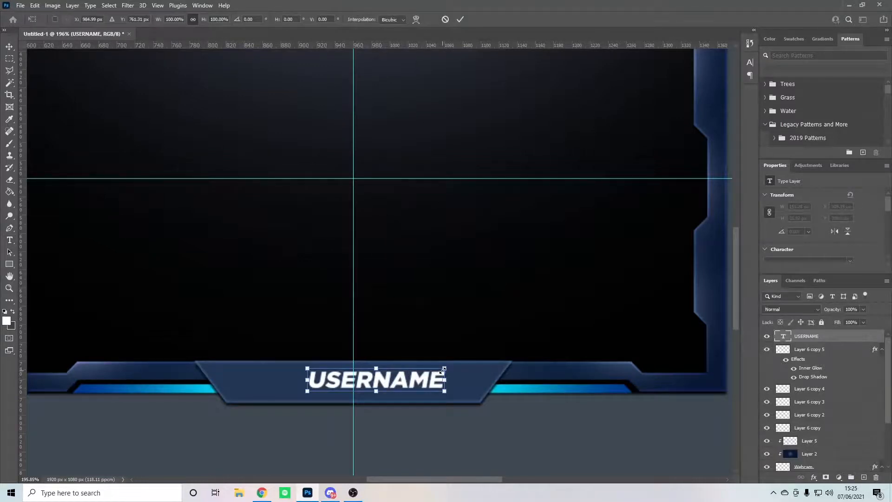
pyautogui.moveTo(441, 371); pyautogui.dragTo(401, 381)
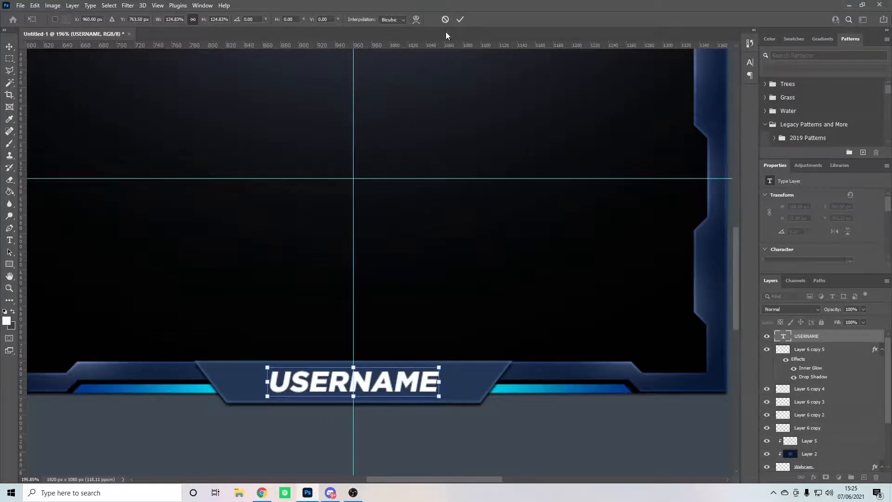
pyautogui.click(460, 20)
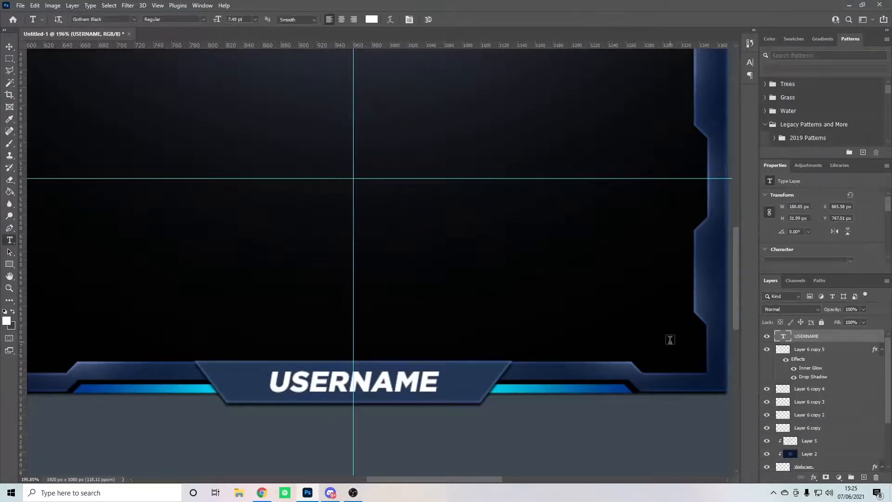
# Give the USERNAME text a black Multiply drop shadow with 100% opacity, 3 px distance and 3 px size.
pyautogui.doubleClick(843, 342)
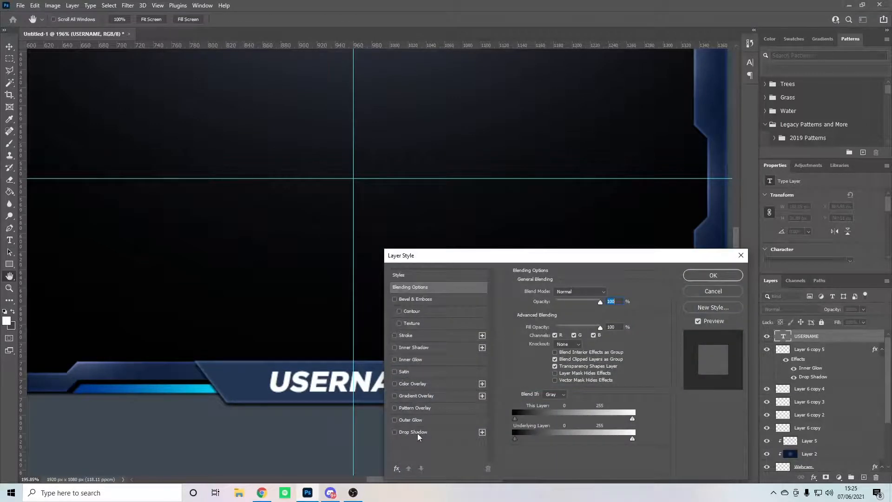
pyautogui.click(415, 432)
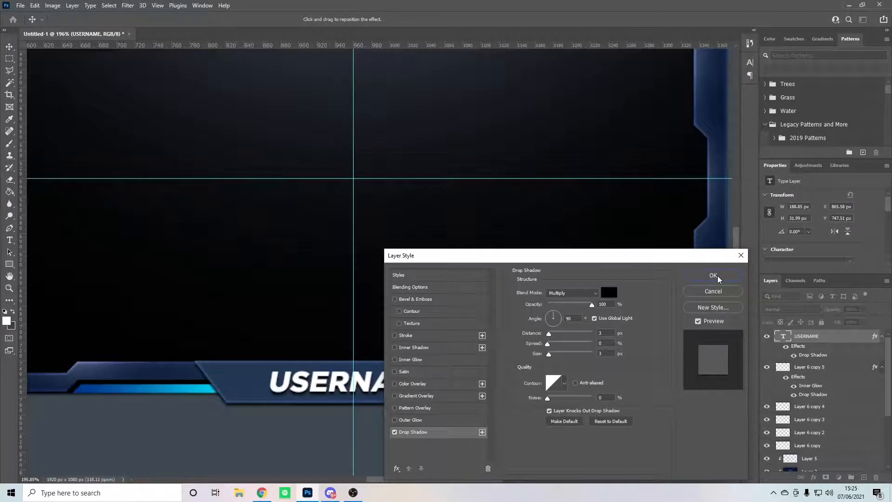
# Try a linear gradient overlay and a pattern overlay on the USERNAME text.
pyautogui.click(414, 397)
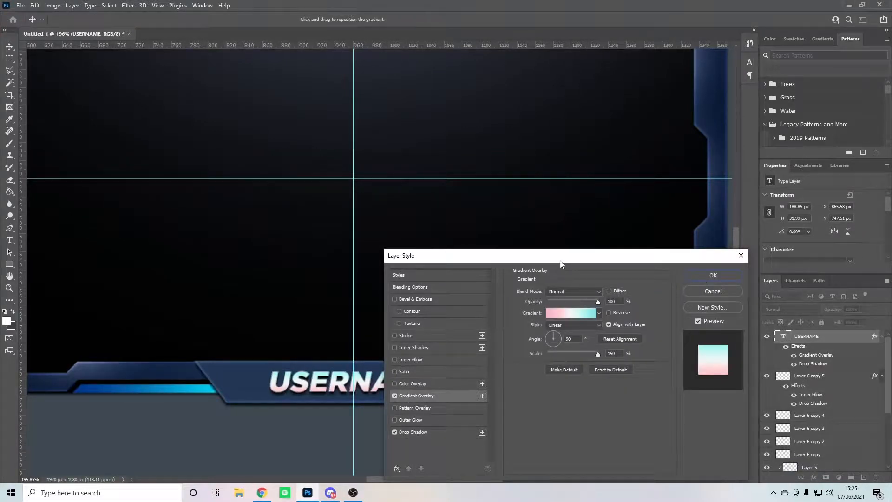
pyautogui.moveTo(561, 264); pyautogui.dragTo(739, 276)
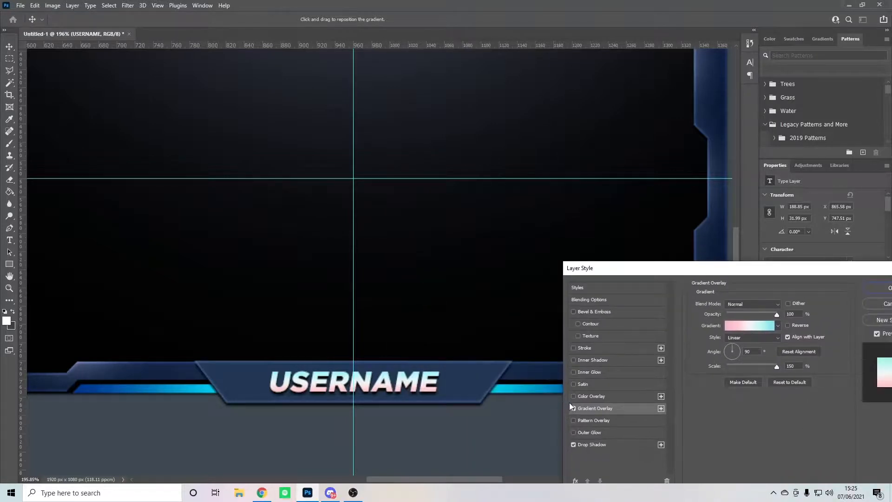
pyautogui.click(573, 408)
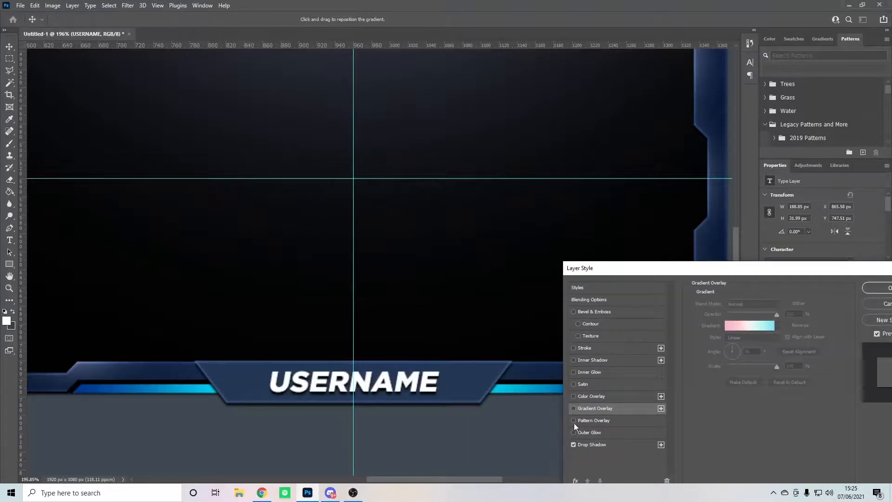
pyautogui.click(578, 419)
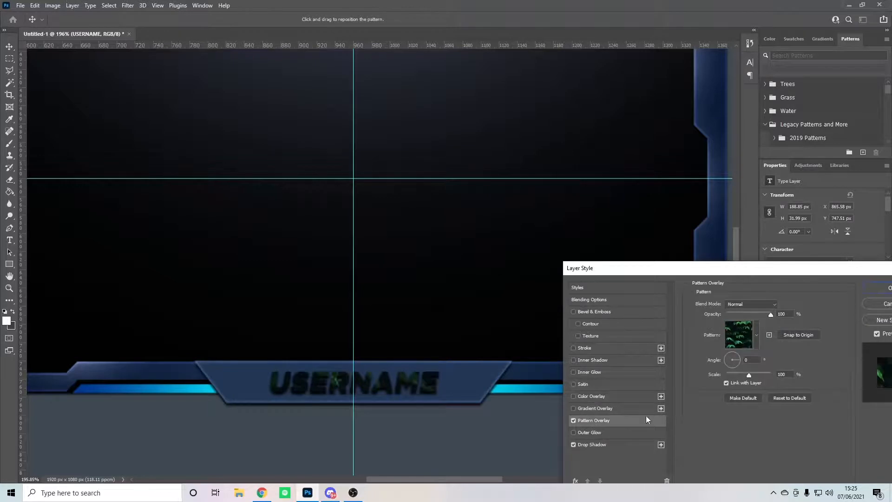
pyautogui.click(756, 335)
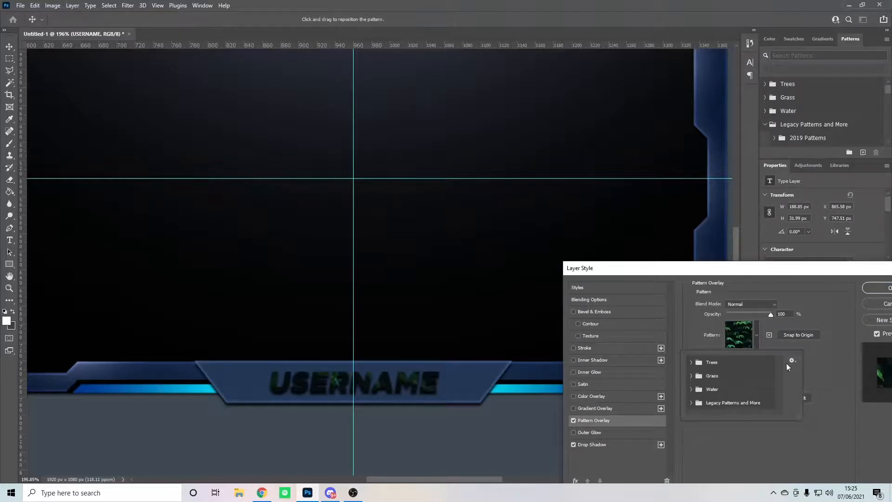
pyautogui.click(811, 315)
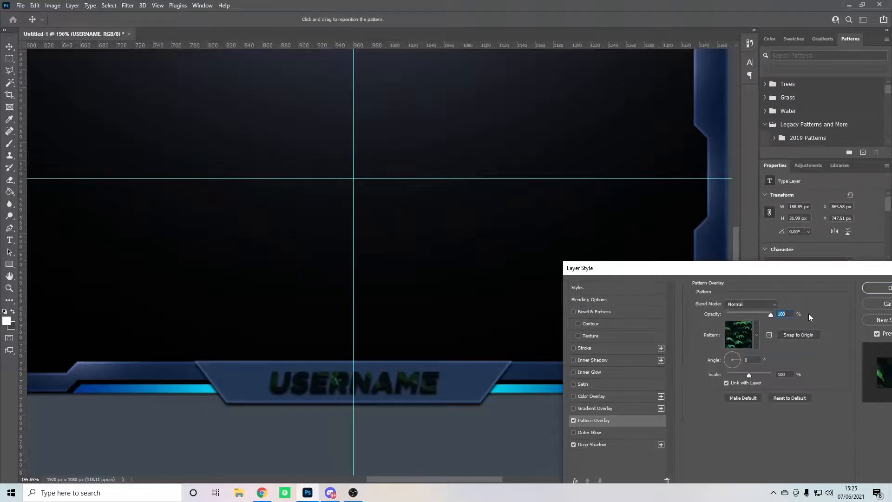
pyautogui.click(573, 421)
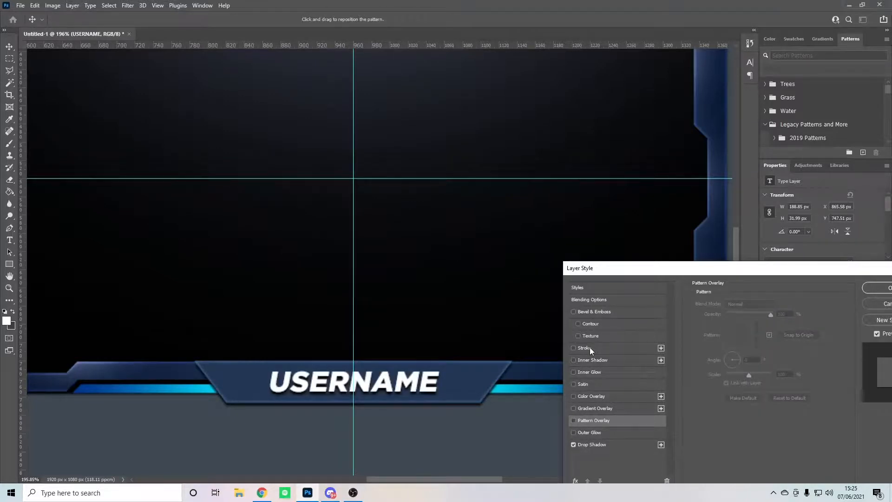
# Apply the layer style with only the drop shadow to the USERNAME text and check the whole webcam frame.
pyautogui.moveTo(691, 270); pyautogui.dragTo(540, 271)
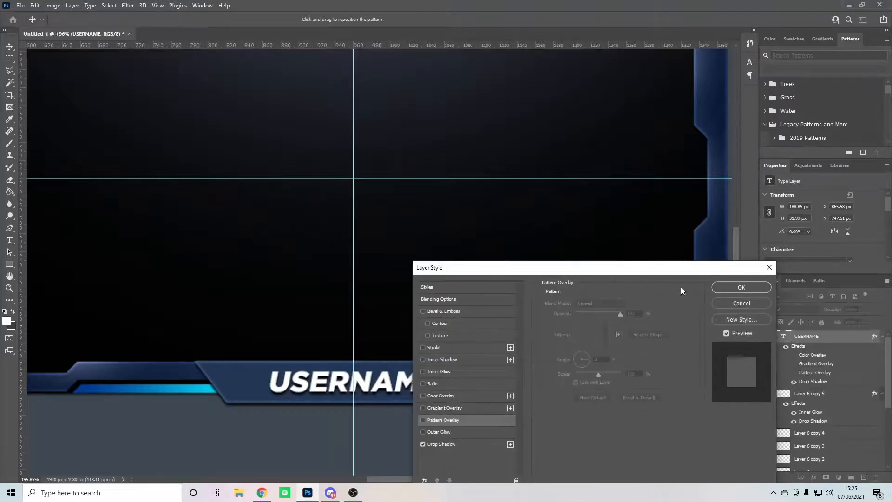
pyautogui.click(741, 287)
pyautogui.scroll(-5, 329, 328)
pyautogui.scroll(2, 392, 306)
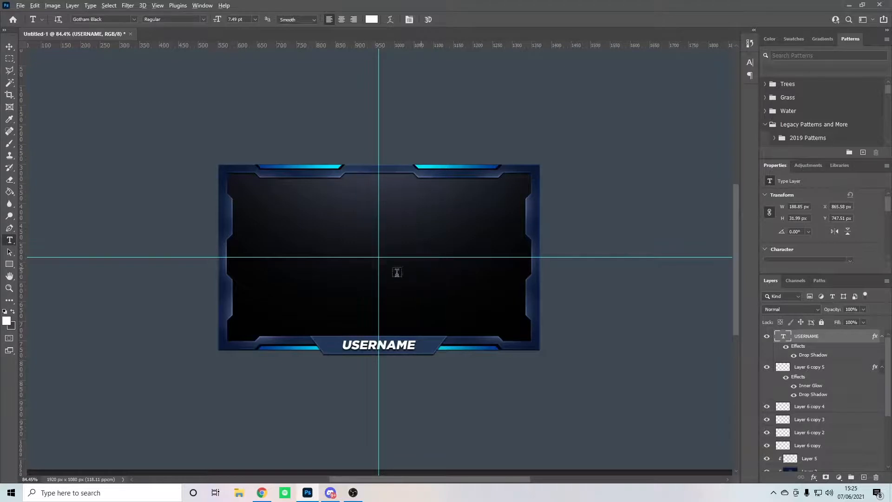
pyautogui.scroll(3, 397, 271)
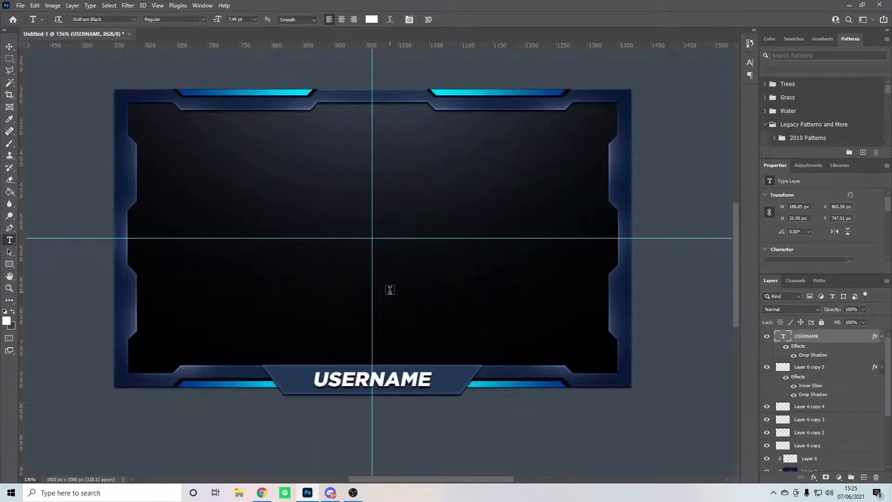
# Add a new layer and place it directly beneath the Webcam frame layer.
pyautogui.click(864, 478)
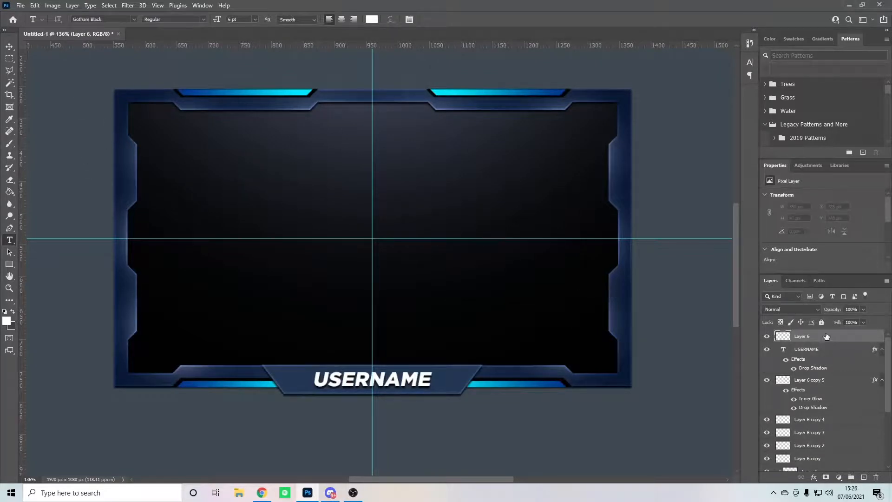
pyautogui.scroll(-3, 826, 336)
pyautogui.scroll(-2, 817, 446)
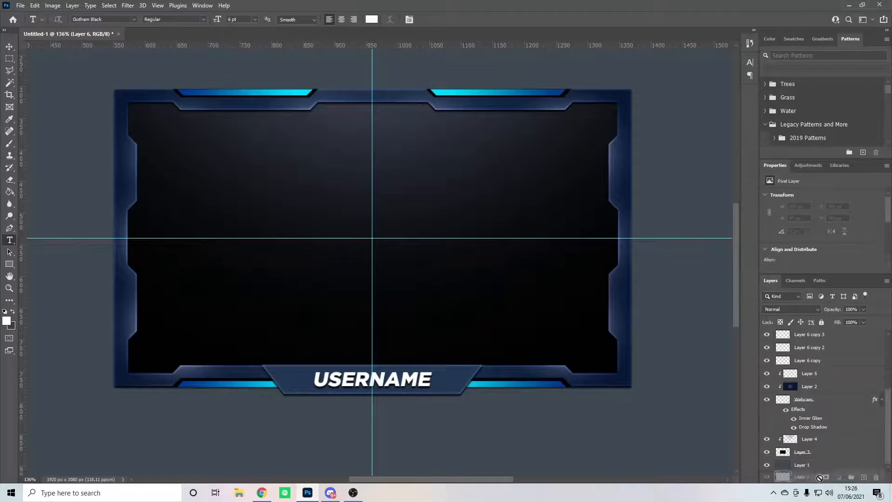
pyautogui.moveTo(813, 453); pyautogui.dragTo(812, 436)
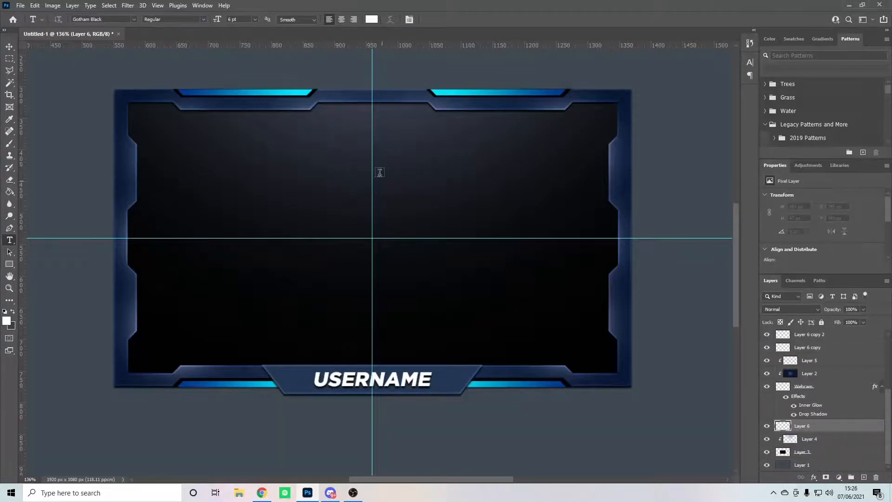
# Select an 18 × 450 px vertical strip along the frame's left inner edge and activate the Gradient tool.
pyautogui.click(9, 61)
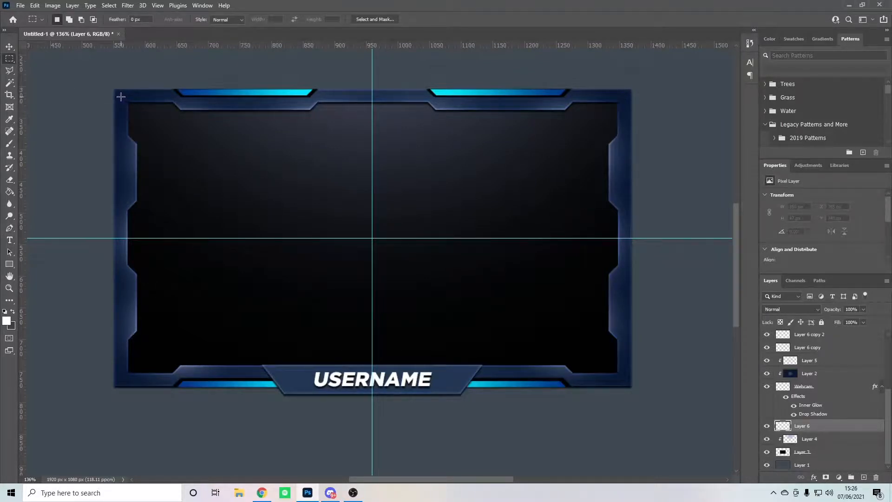
pyautogui.moveTo(121, 96); pyautogui.dragTo(130, 380)
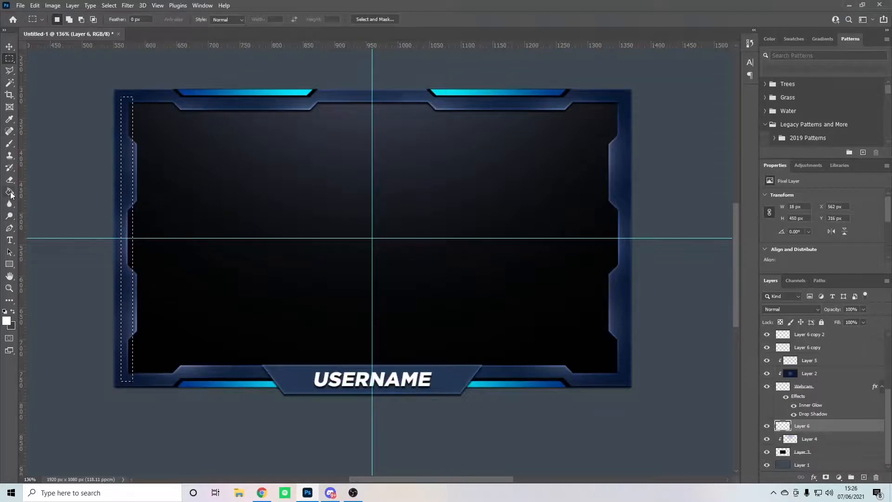
pyautogui.click(10, 192)
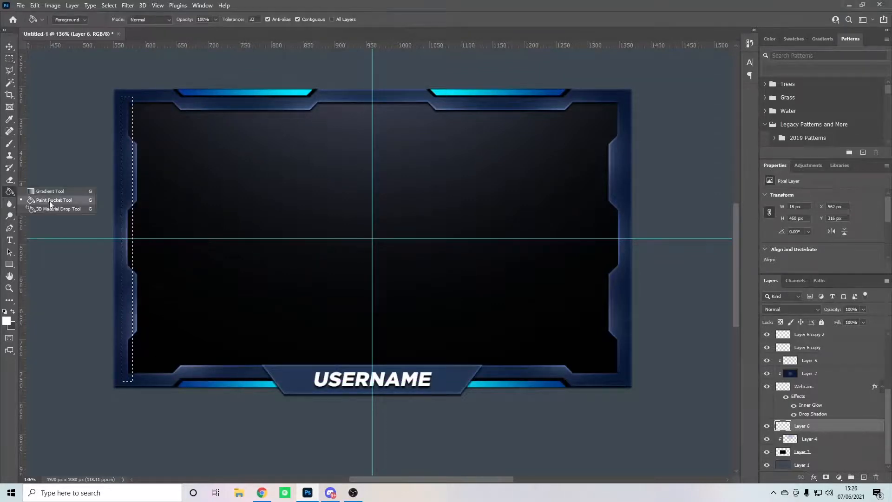
pyautogui.click(44, 193)
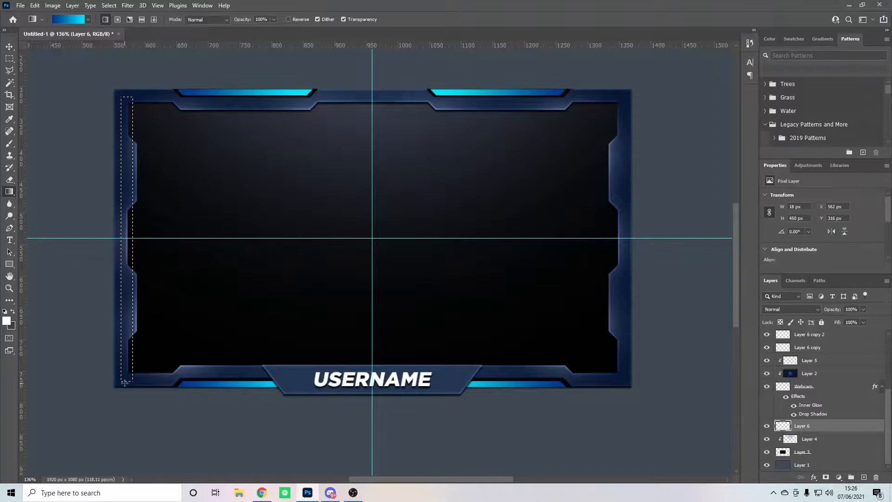
# Try filling the selected strip with a blue-to-cyan gradient running its full height from bottom to top.
pyautogui.moveTo(124, 383); pyautogui.dragTo(133, 97)
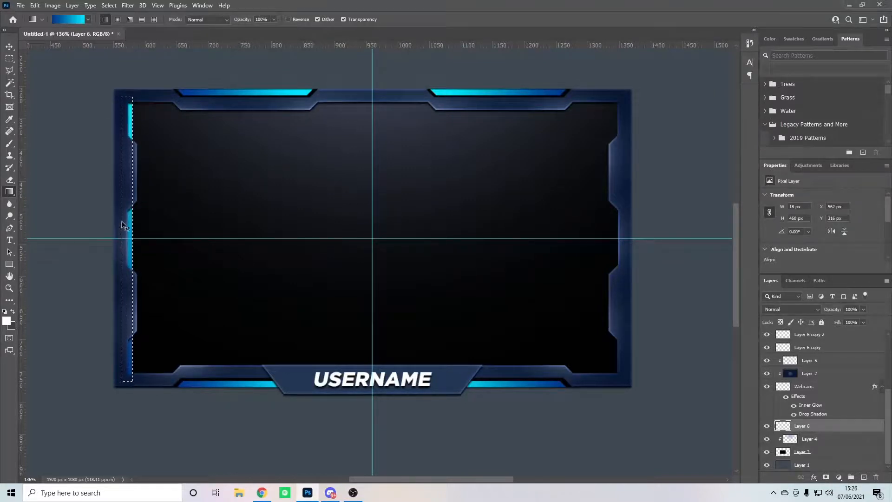
pyautogui.scroll(-8, 236, 224)
pyautogui.scroll(5, 329, 221)
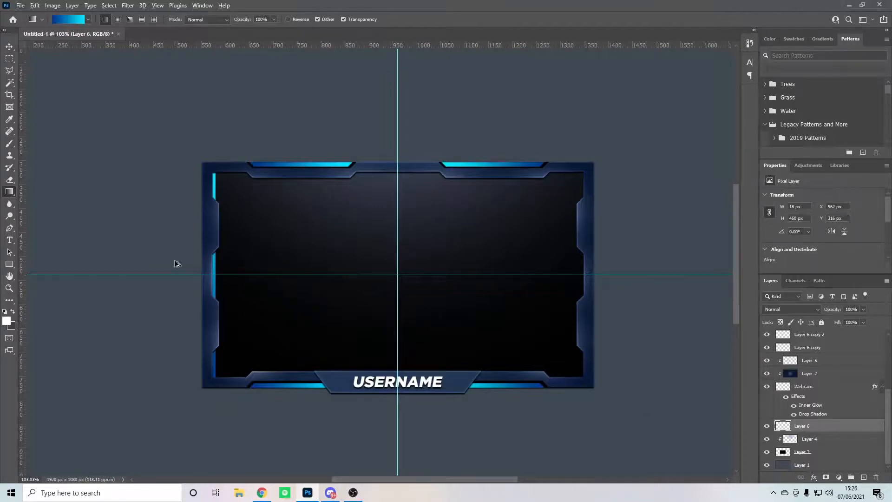
pyautogui.click(35, 6)
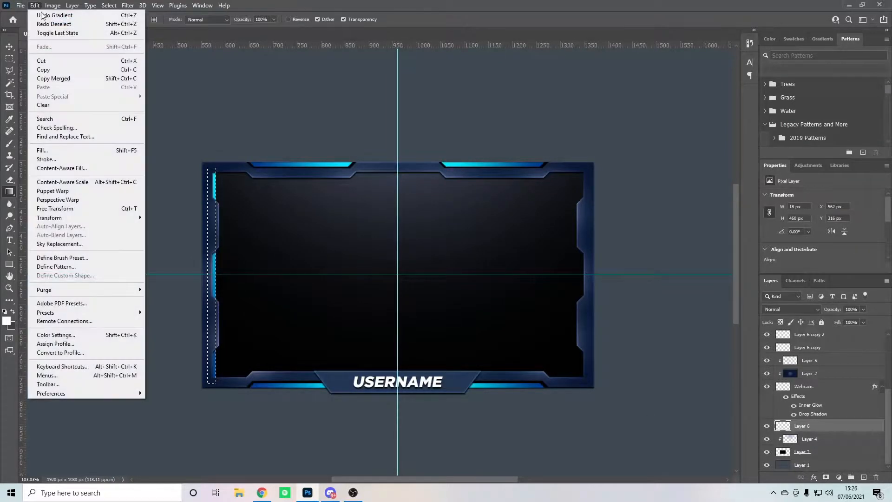
pyautogui.click(43, 16)
# Fill the strip with a blue-to-cyan gradient that changes over a short distance near its lower end, and deselect it.
pyautogui.moveTo(207, 357); pyautogui.dragTo(224, 336)
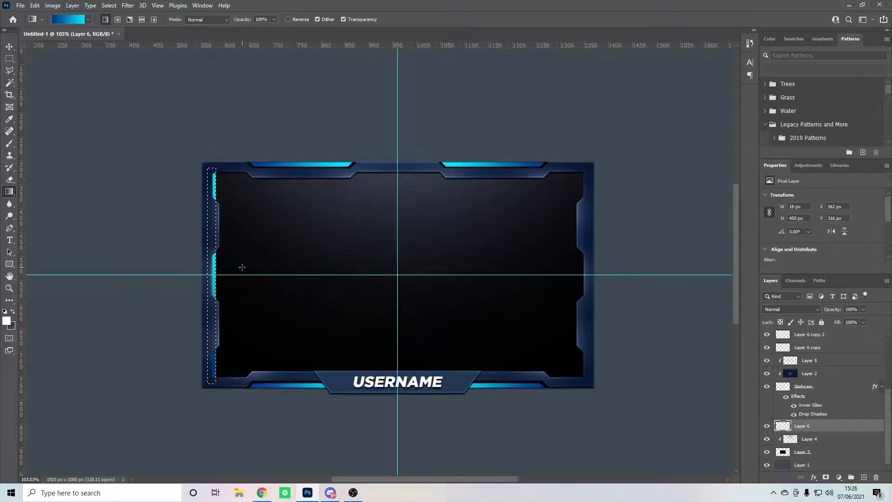
pyautogui.hotkey('ctrl', 'd')
pyautogui.scroll(-3, 412, 235)
pyautogui.scroll(3, 355, 232)
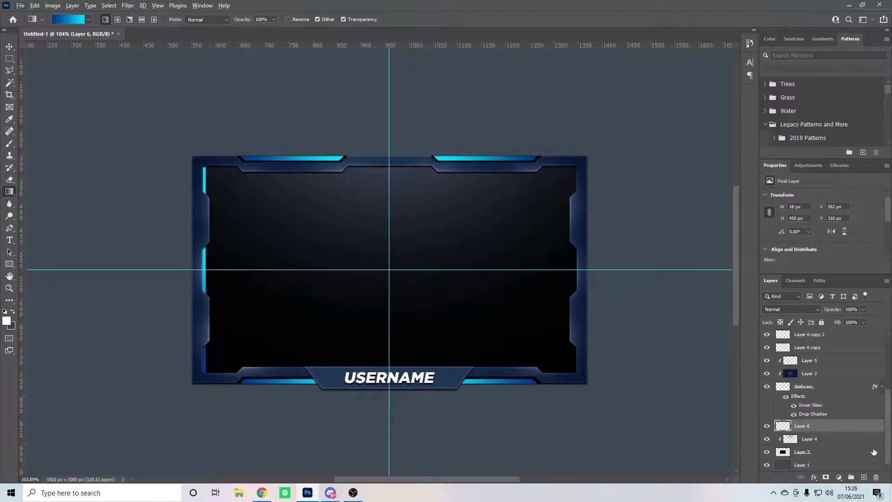
# Duplicate the left gradient strip, flip the copy horizontally and place it along the frame's right inner edge, centred at X 1351 px.
pyautogui.hotkey('ctrl', 'j')
pyautogui.hotkey('ctrl', 't')
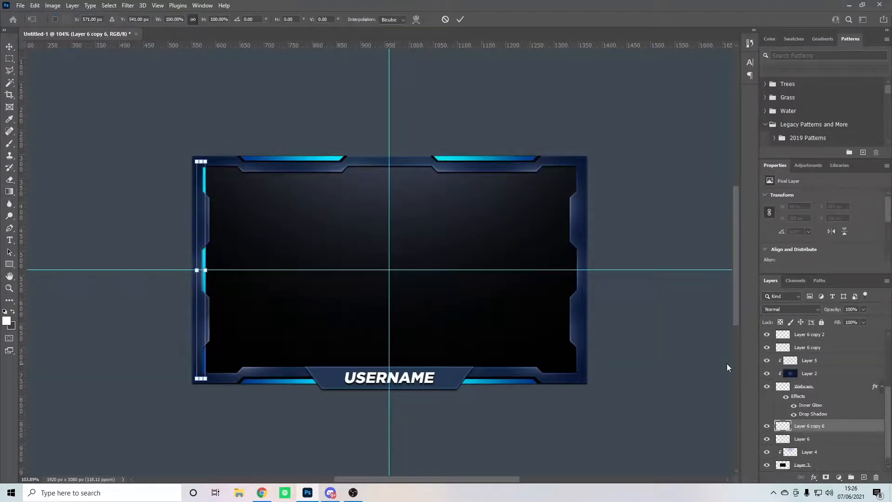
pyautogui.click(35, 5)
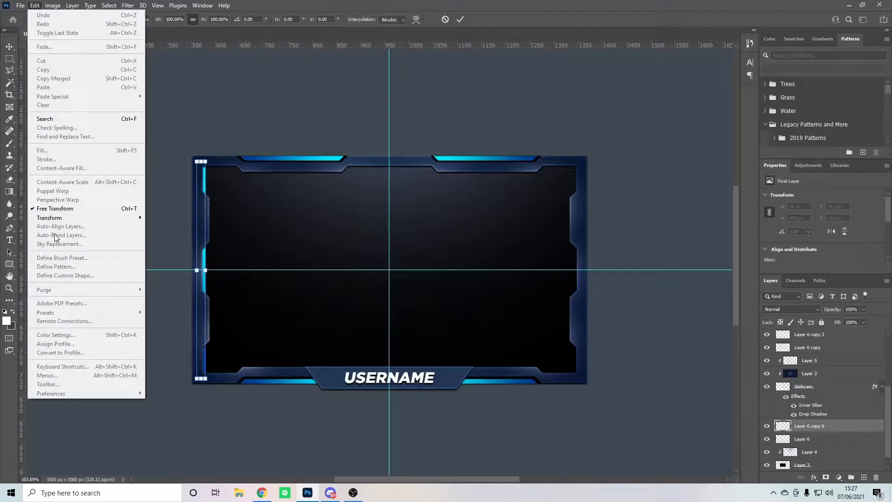
pyautogui.moveTo(58, 219)
pyautogui.click(179, 361)
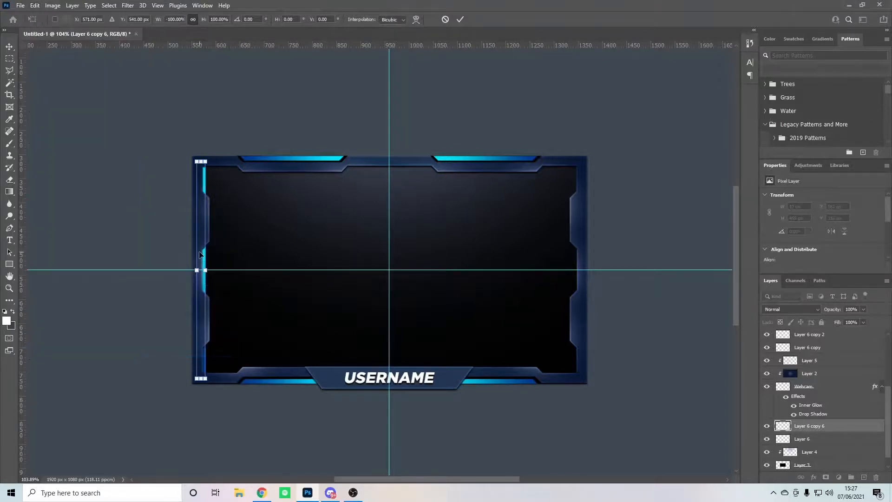
pyautogui.moveTo(206, 251); pyautogui.dragTo(576, 243)
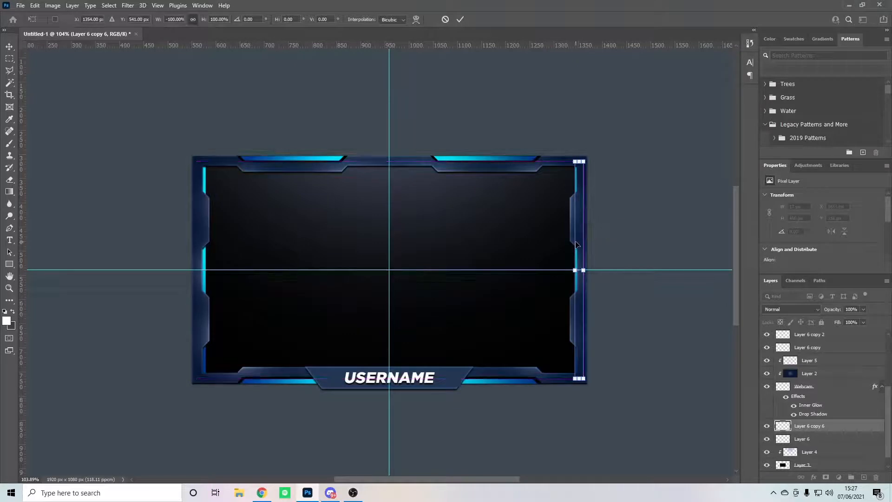
pyautogui.press('Left')
pyautogui.press('Left')
pyautogui.press('Left')
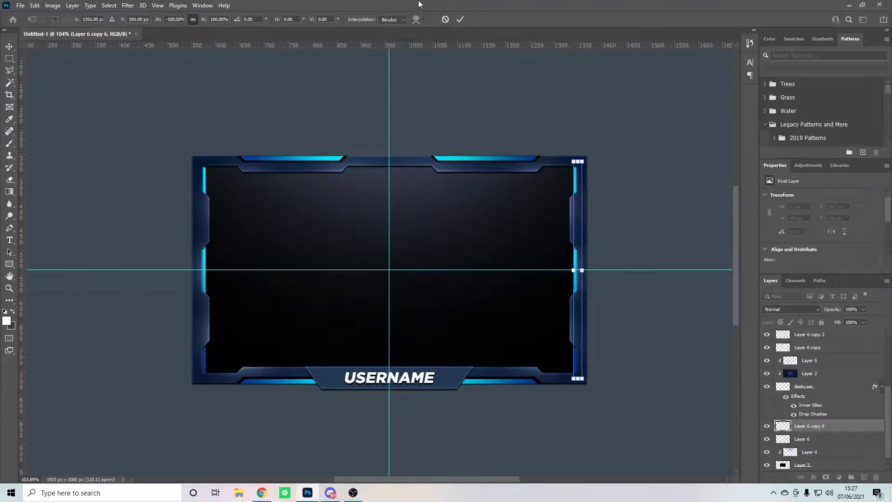
pyautogui.click(461, 20)
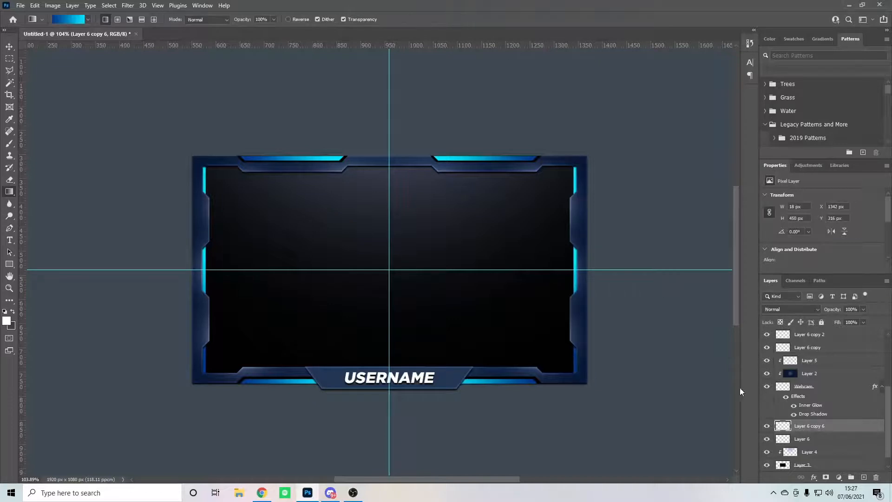
# Nudge the copied strip 1 px inward and check both side strips together against the vertical centre guide.
pyautogui.keyDown('shift'); pyautogui.click(810, 441); pyautogui.keyUp('shift')
pyautogui.hotkey('ctrl', 't')
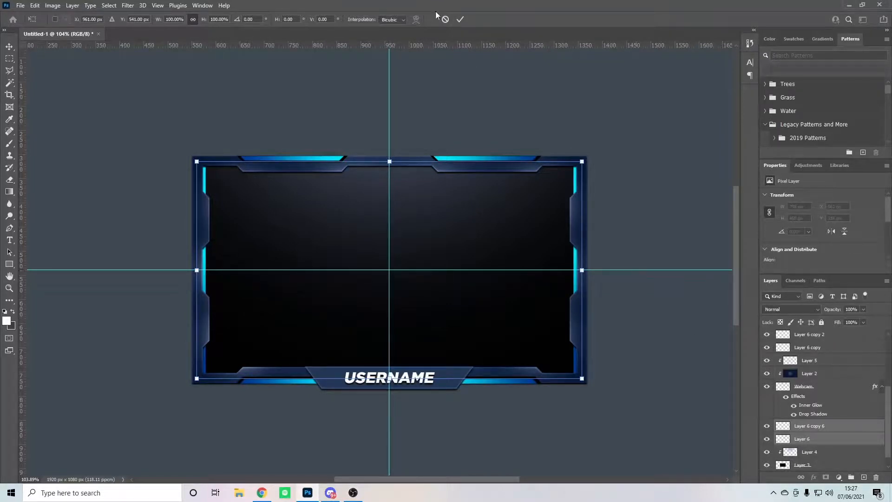
pyautogui.click(460, 21)
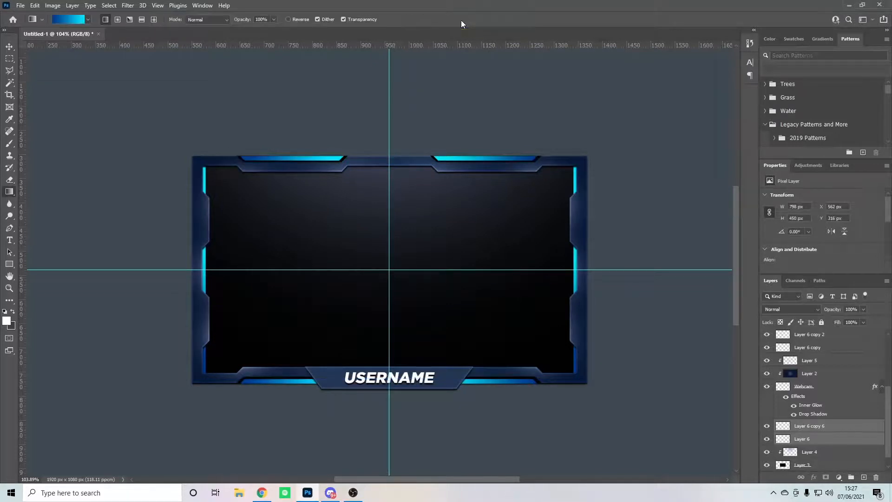
pyautogui.click(809, 425)
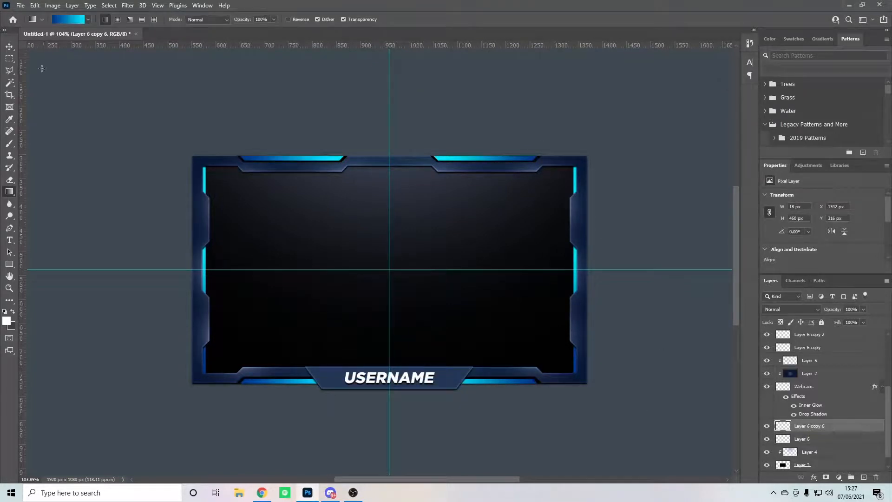
pyautogui.click(10, 48)
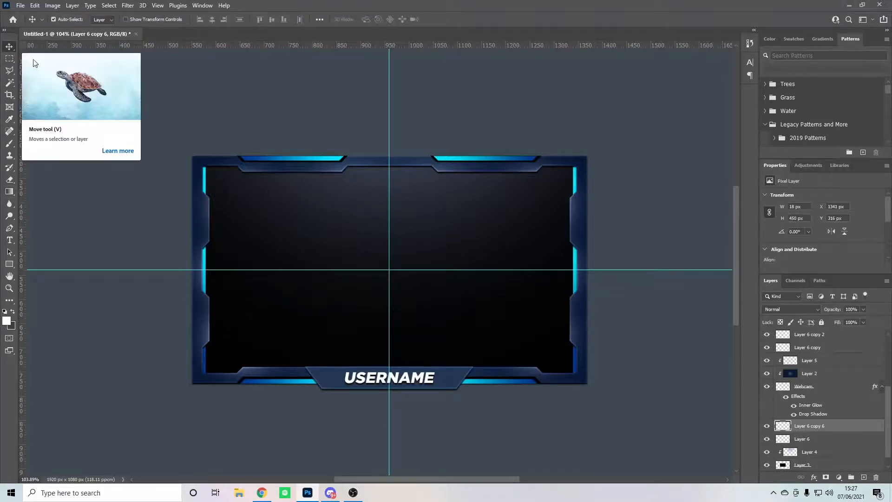
pyautogui.press('Left')
pyautogui.keyDown('shift'); pyautogui.click(813, 438); pyautogui.keyUp('shift')
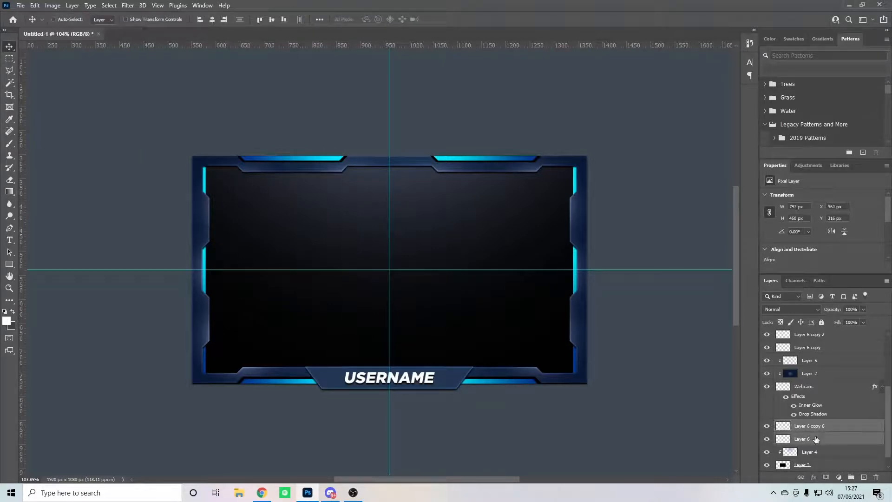
pyautogui.hotkey('ctrl', 't')
pyautogui.click(460, 19)
# Add a new layer above the USERNAME text layer.
pyautogui.scroll(-3, 405, 239)
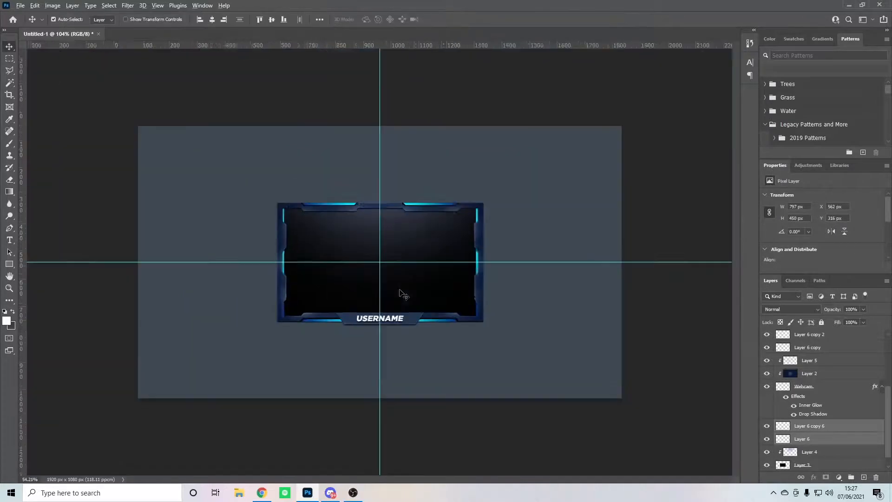
pyautogui.scroll(3, 412, 263)
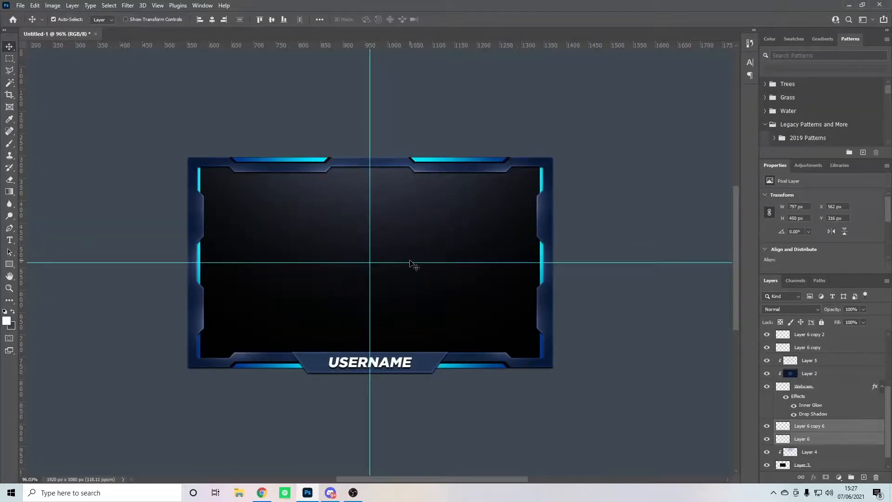
pyautogui.scroll(-2, 418, 251)
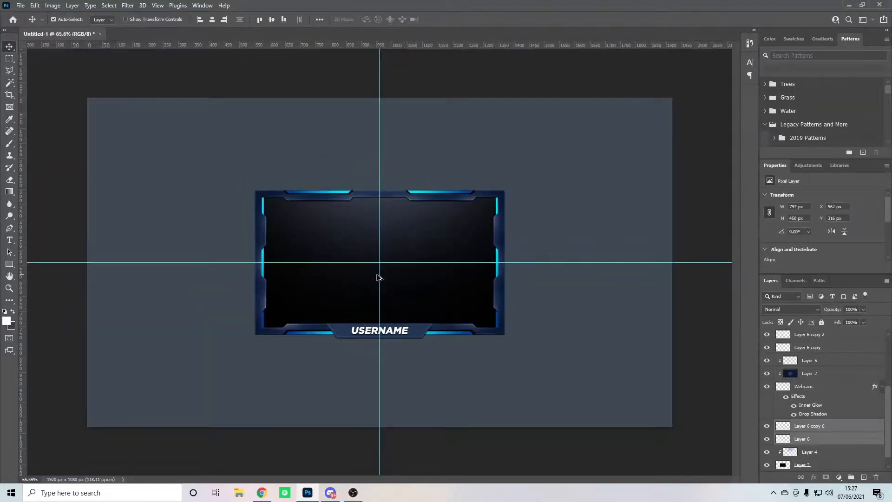
pyautogui.scroll(3, 375, 311)
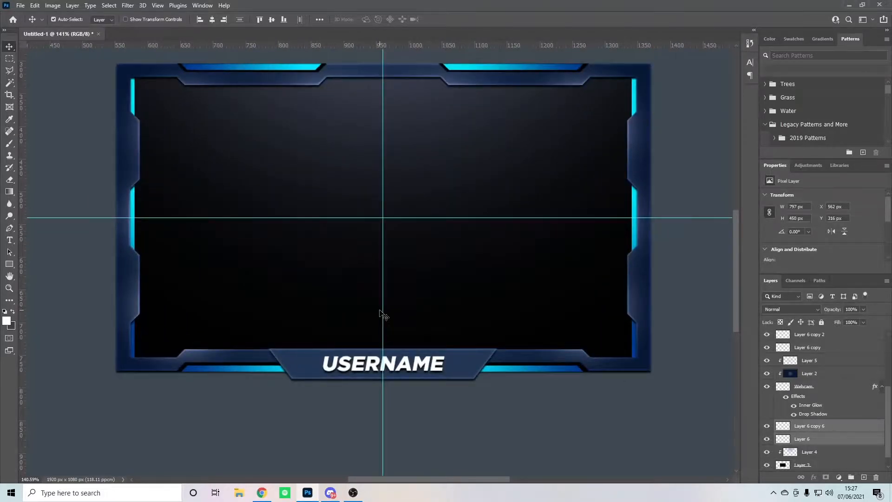
pyautogui.scroll(4, 822, 399)
pyautogui.click(803, 335)
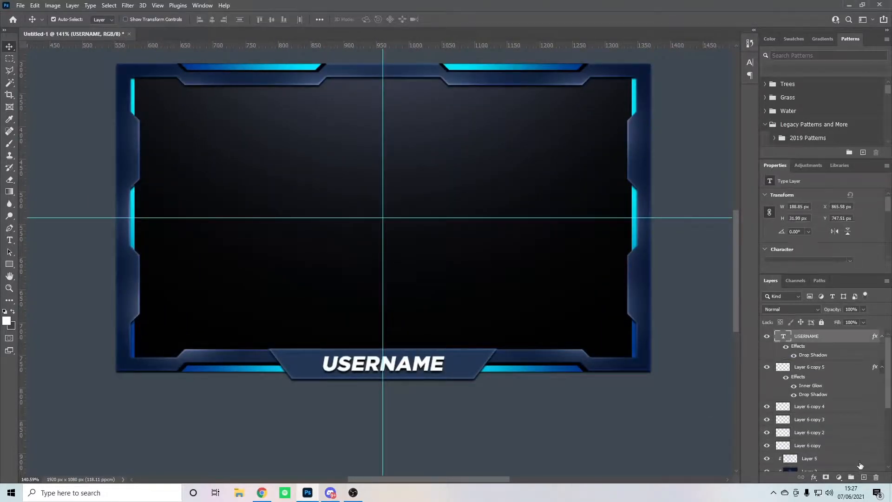
pyautogui.click(864, 477)
# Select an 821 × 46 px rectangle just below the frame, fill it with the dark foreground colour using the Paint Bucket, and deselect it.
pyautogui.scroll(-3, 436, 337)
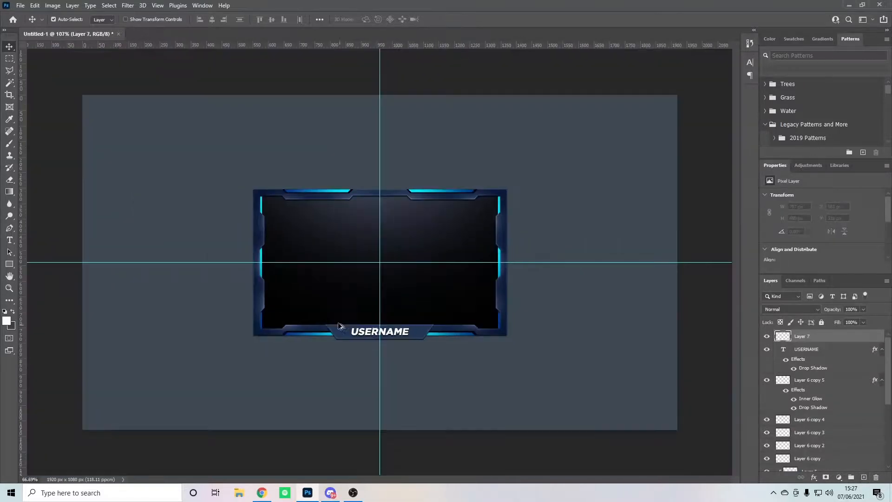
pyautogui.scroll(3, 355, 332)
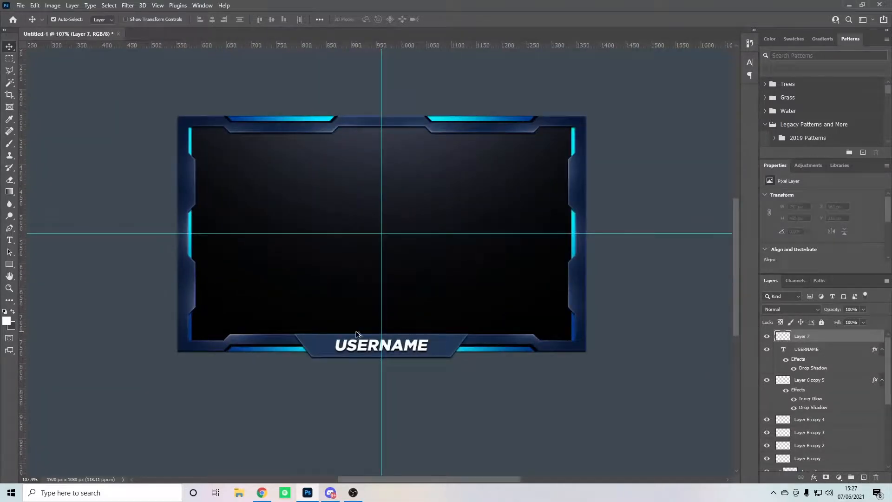
pyautogui.click(9, 59)
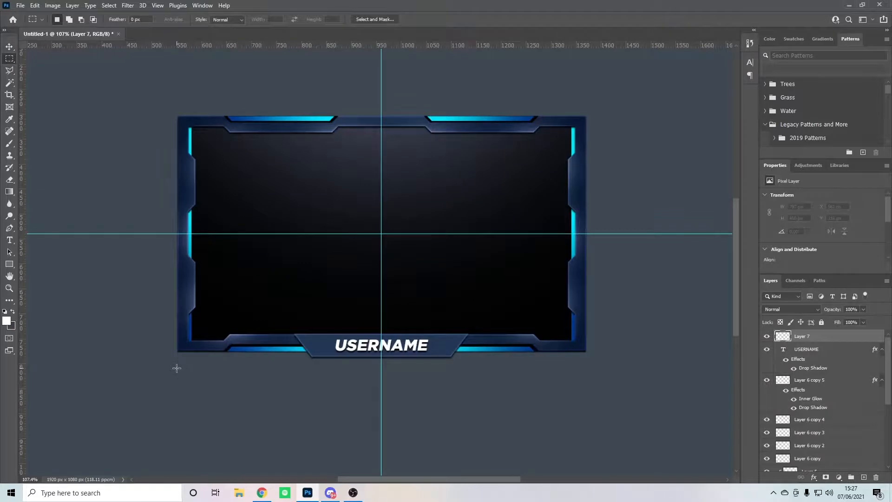
pyautogui.moveTo(177, 368); pyautogui.dragTo(587, 391)
pyautogui.click(10, 191)
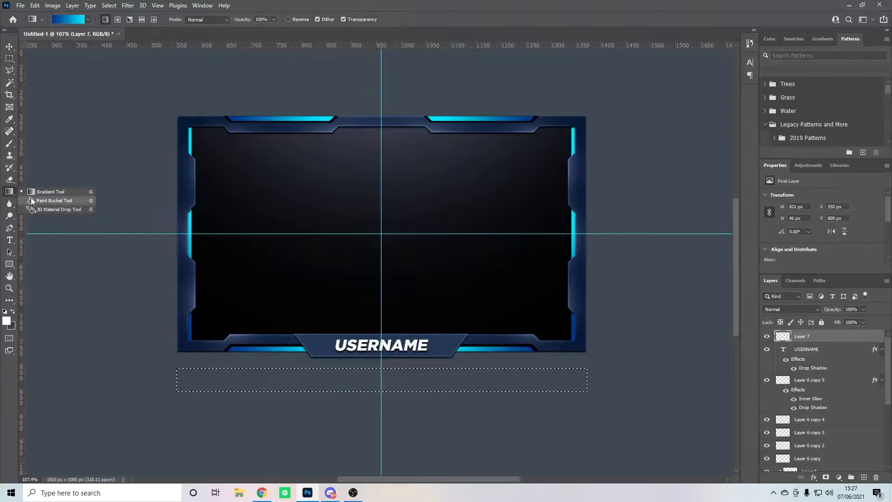
pyautogui.click(31, 200)
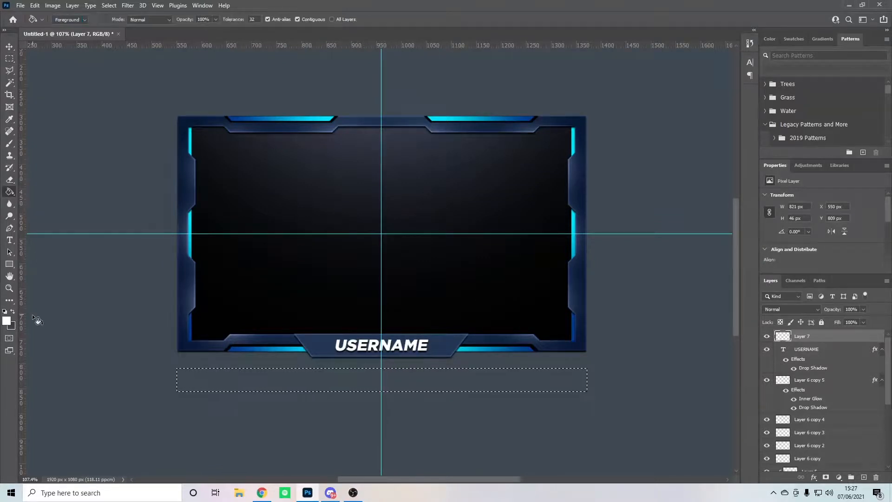
pyautogui.click(211, 377)
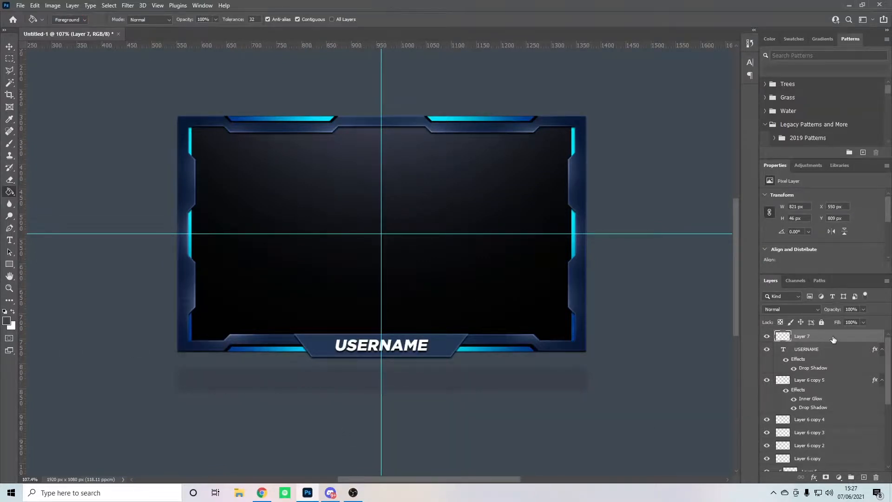
# Apply a Color Overlay to the new bar, sampling the dark blue #233754 from the USERNAME plate.
pyautogui.doubleClick(832, 339)
pyautogui.click(454, 384)
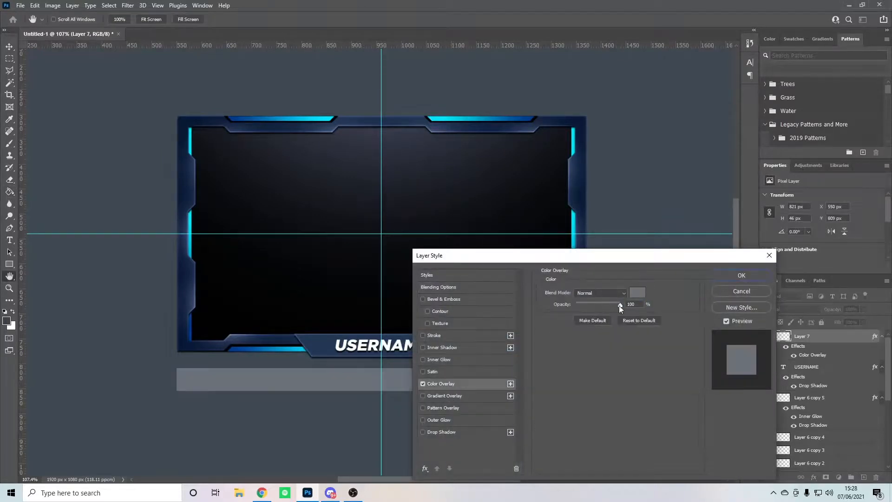
pyautogui.click(637, 292)
pyautogui.click(357, 344)
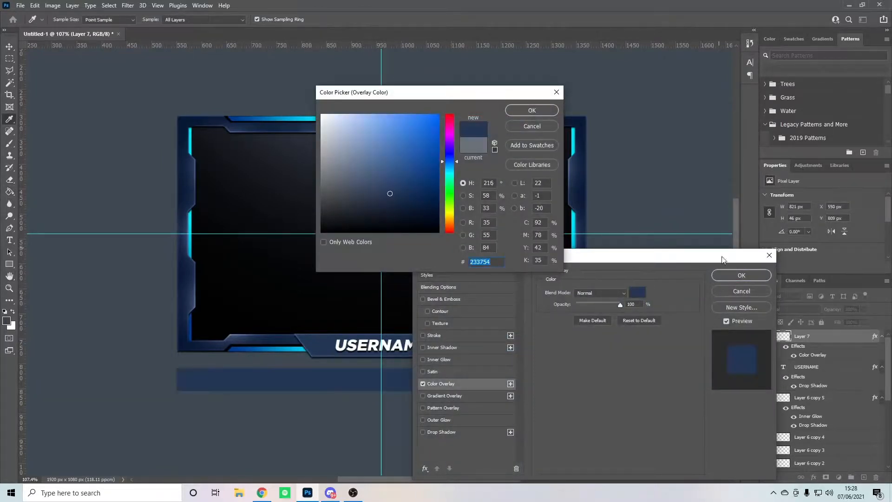
pyautogui.click(531, 110)
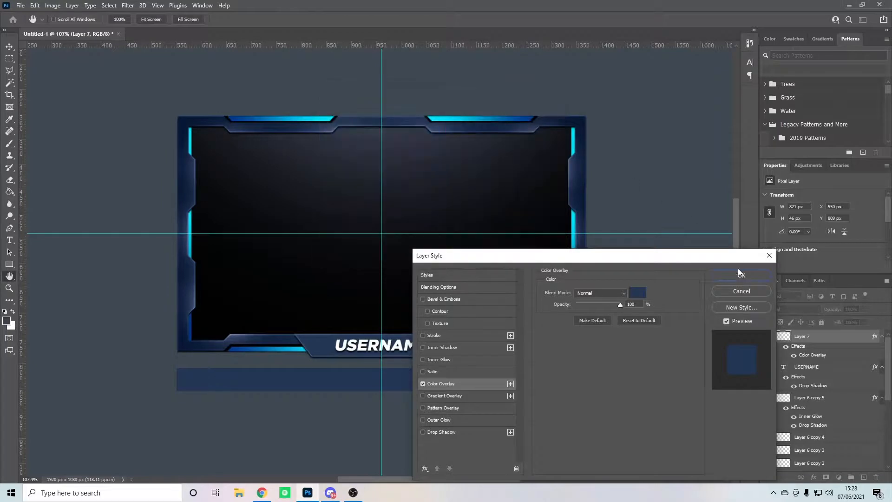
pyautogui.click(741, 275)
# Stretch the bar upward to a height of 54 px, keeping its lower edge in place.
pyautogui.hotkey('ctrl', 't')
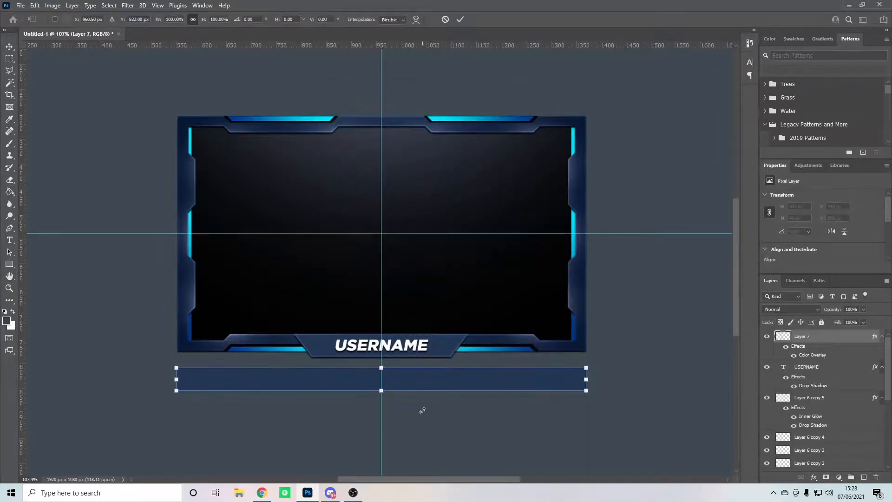
pyautogui.moveTo(381, 367)
pyautogui.mouseDown()
pyautogui.moveTo(408, 352)
pyautogui.moveTo(386, 363)
pyautogui.mouseUp()
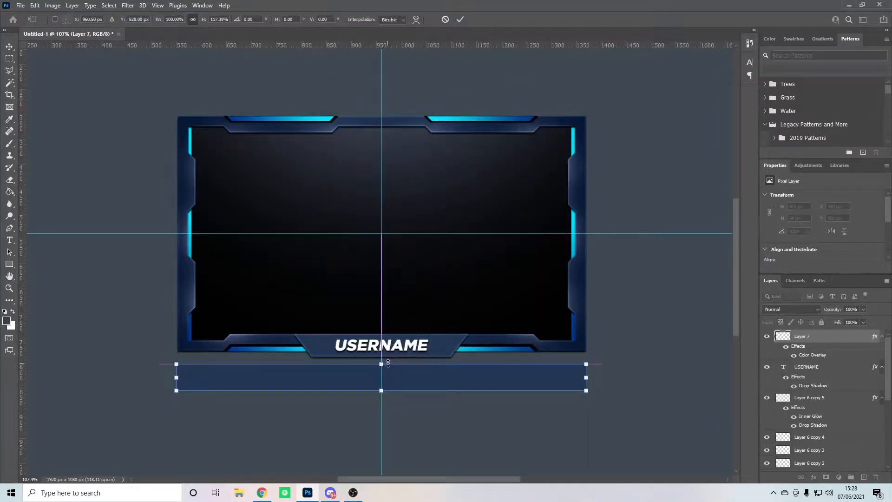
pyautogui.click(460, 19)
# Add Inner Glow and Drop Shadow effects to the bar below the frame.
pyautogui.scroll(-2, 376, 293)
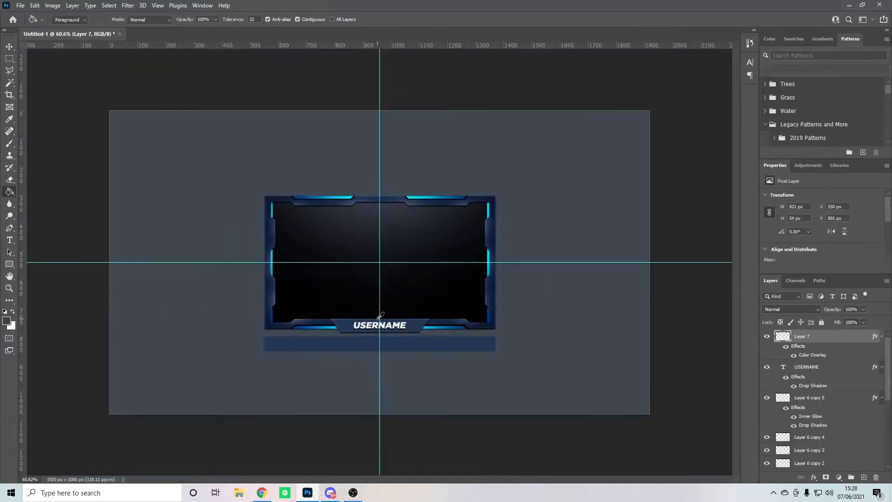
pyautogui.scroll(4, 378, 316)
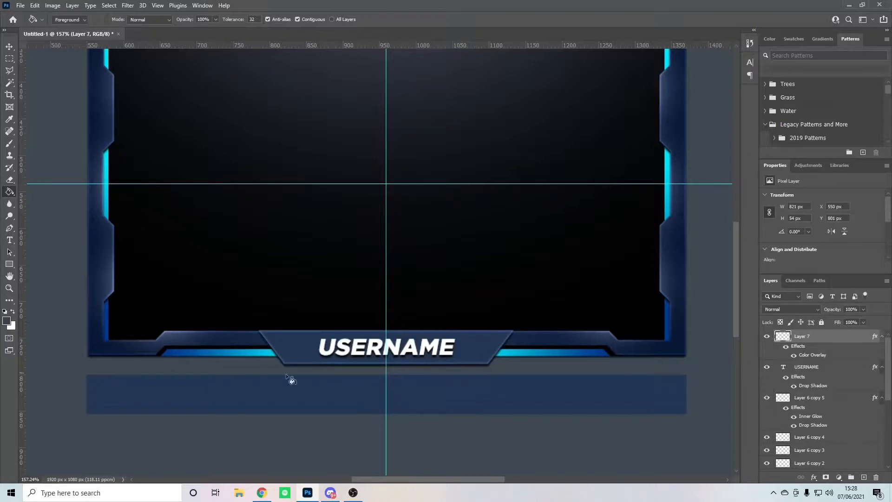
pyautogui.doubleClick(830, 341)
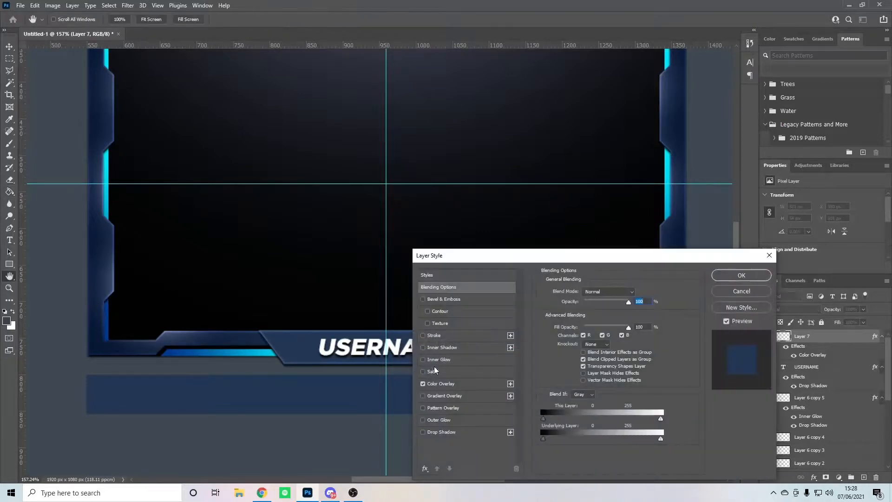
pyautogui.click(440, 360)
pyautogui.click(457, 433)
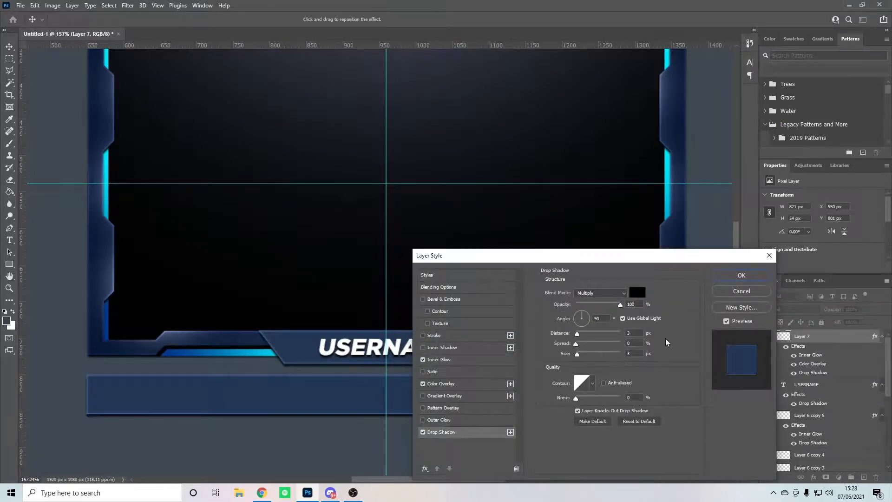
pyautogui.click(740, 277)
# Hide the bar's Inner Glow and Drop Shadow effects, leaving only its Color Overlay shown.
pyautogui.scroll(-5, 324, 304)
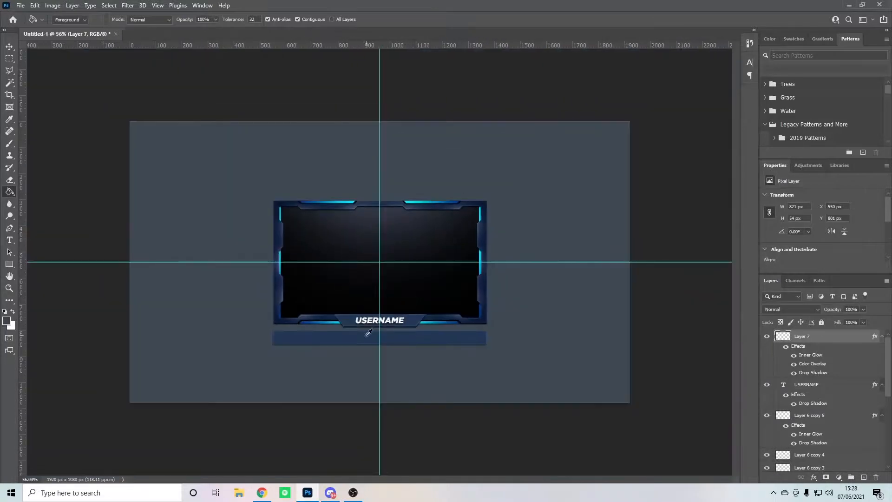
pyautogui.scroll(5, 374, 325)
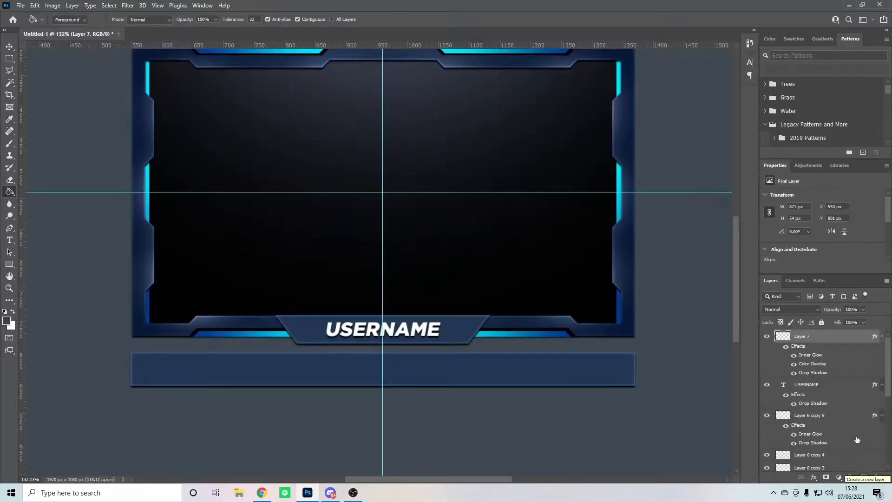
pyautogui.click(794, 363)
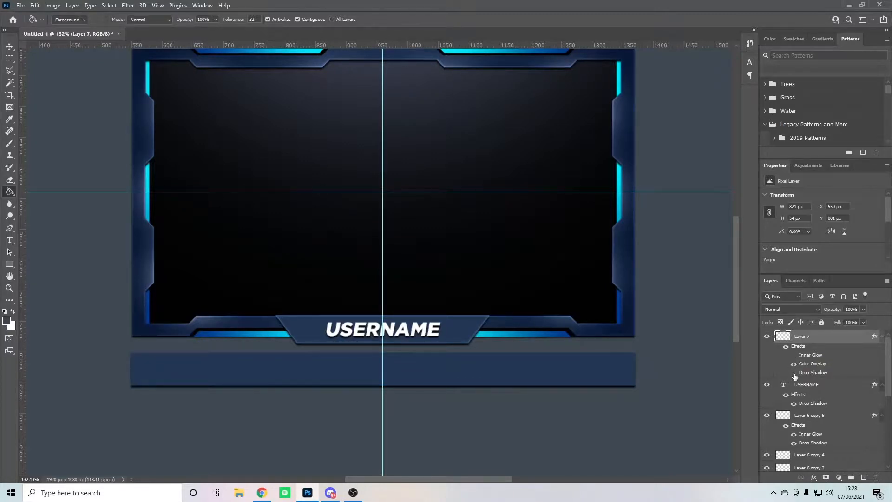
pyautogui.click(794, 373)
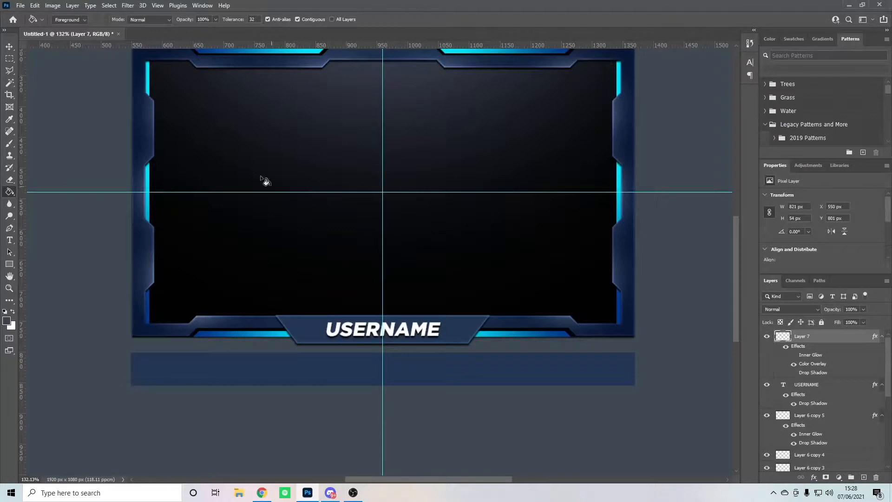
# Narrow the bar below the frame from its left end to about 401 px wide, keeping its right edge in place.
pyautogui.click(9, 58)
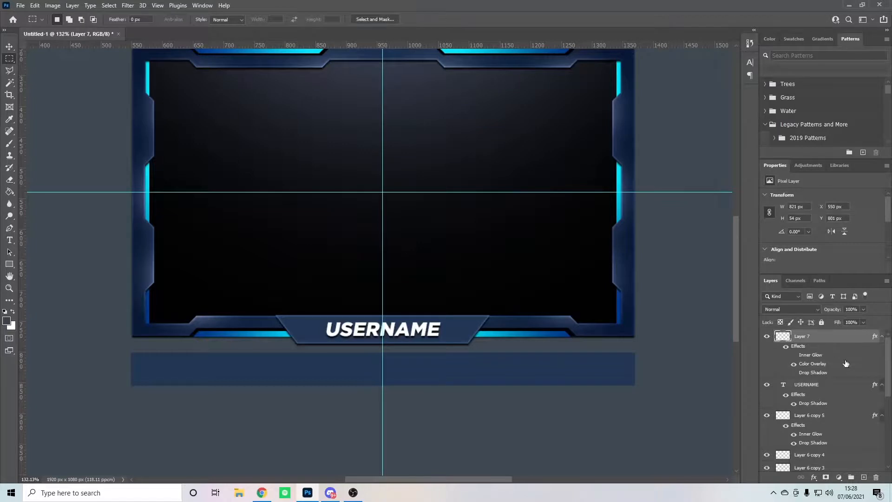
pyautogui.hotkey('ctrl', 't')
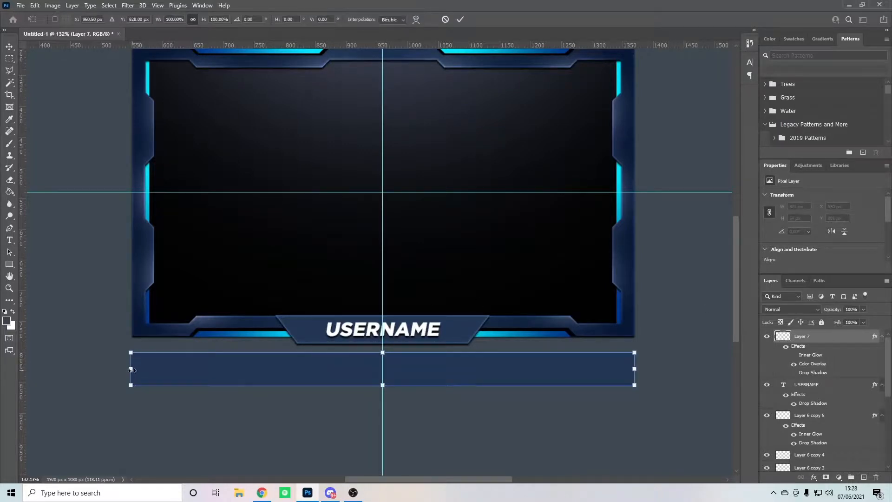
pyautogui.moveTo(131, 369); pyautogui.dragTo(389, 363)
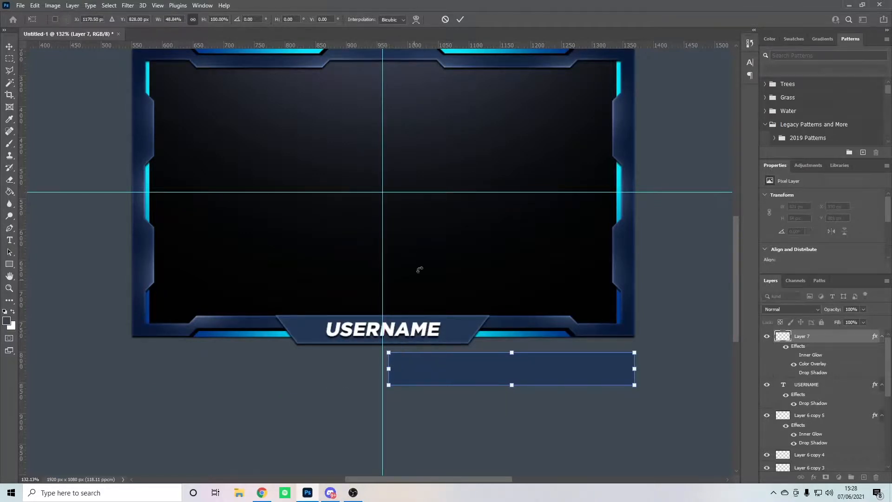
pyautogui.click(460, 20)
# Duplicate the narrowed bar and move the copy under the frame's left half, aligned with its left edge at about X 551 px.
pyautogui.hotkey('ctrl', 'j')
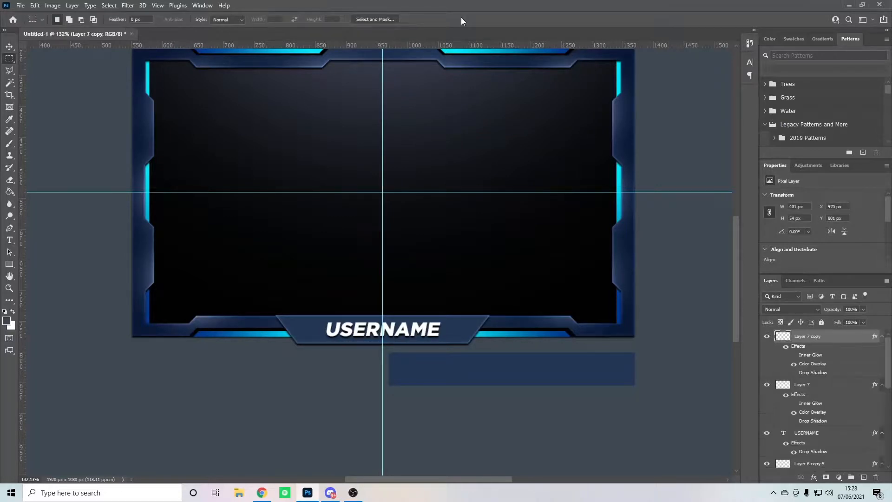
pyautogui.hotkey('ctrl', 't')
pyautogui.moveTo(590, 373); pyautogui.dragTo(337, 362)
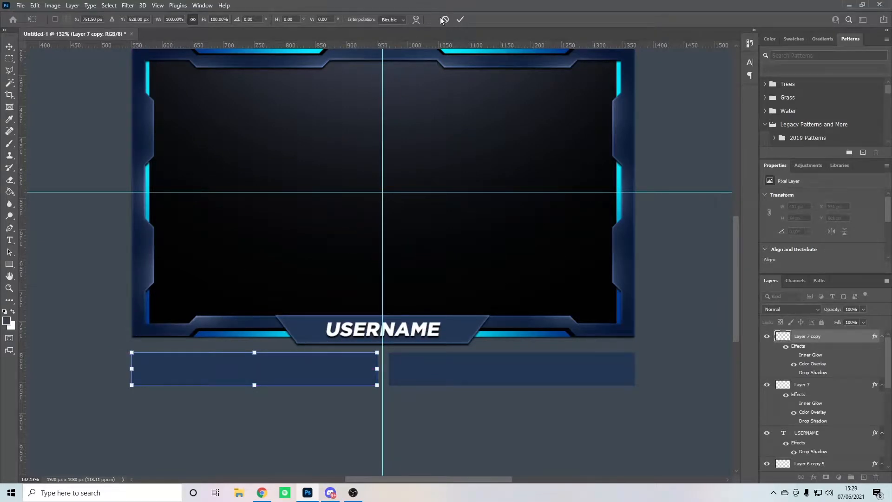
pyautogui.click(460, 19)
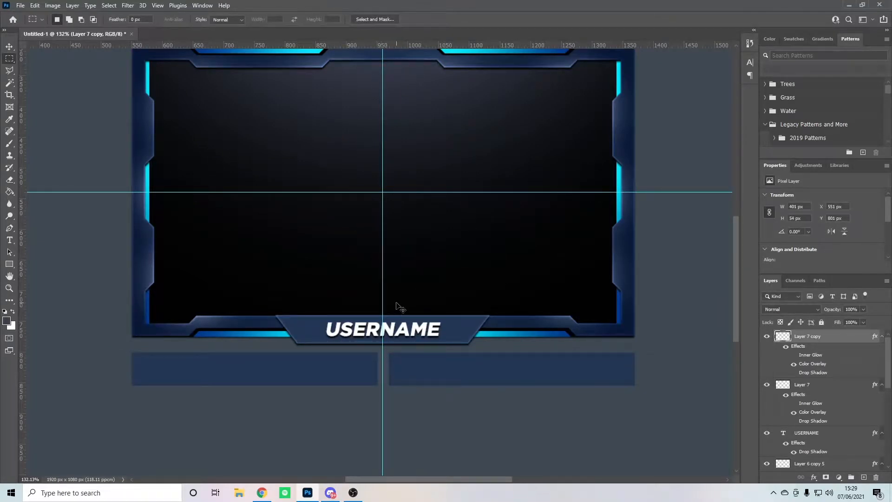
# Hide the guides to view the two bars under the frame.
pyautogui.hotkey('ctrl', 'h')
pyautogui.scroll(-10, 385, 316)
pyautogui.scroll(6, 383, 319)
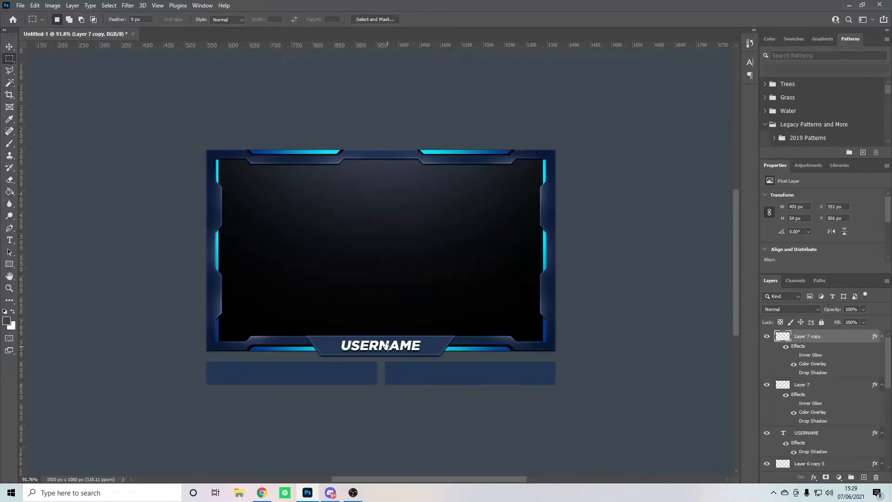
pyautogui.scroll(6, 387, 346)
pyautogui.scroll(-5, 387, 346)
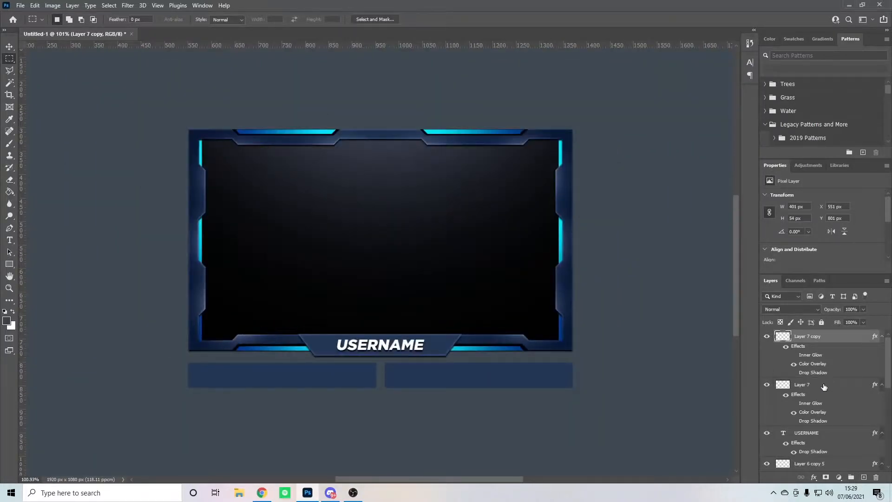
# Show the Inner Glow and Drop Shadow effects on both bars below the frame.
pyautogui.click(794, 355)
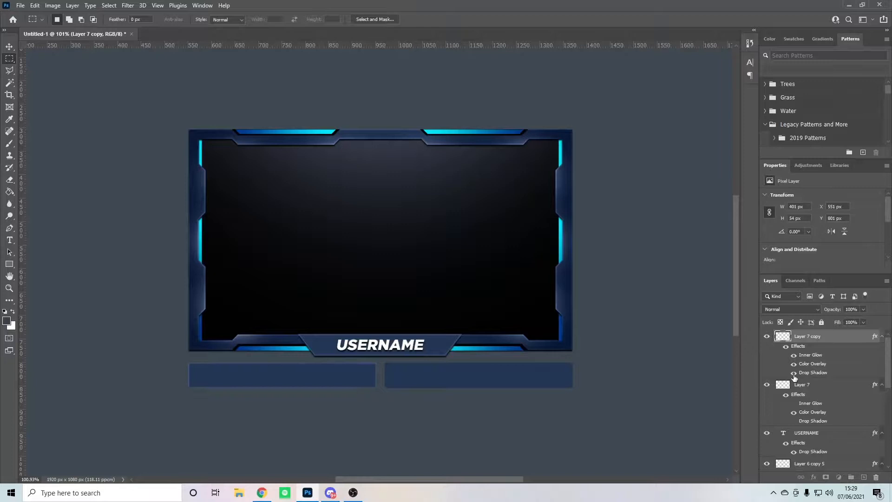
pyautogui.click(794, 404)
pyautogui.click(794, 421)
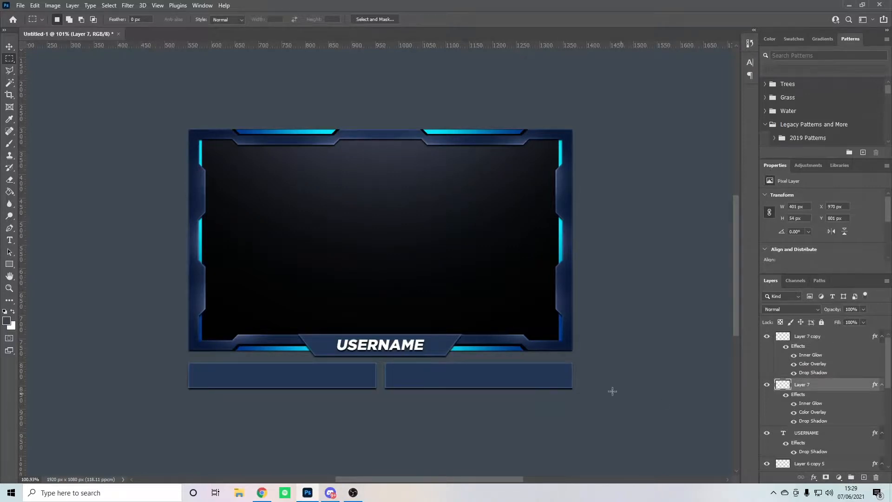
pyautogui.scroll(-3, 374, 251)
pyautogui.scroll(5, 380, 309)
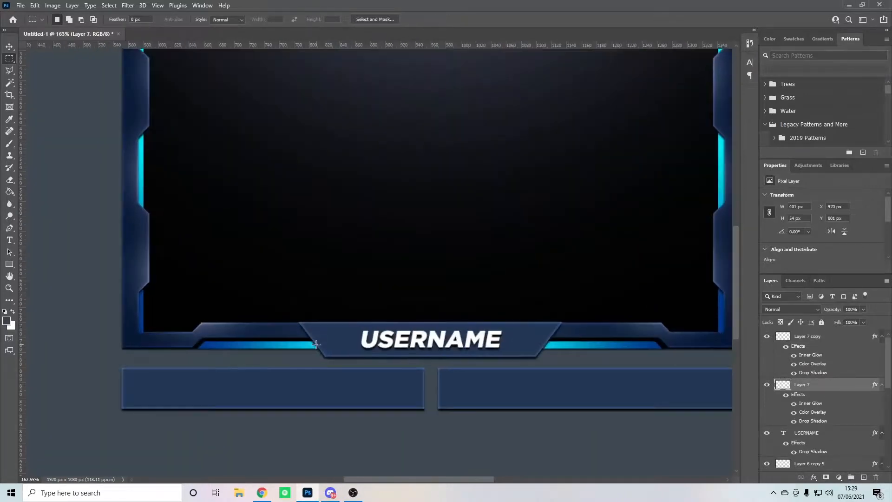
# Add white (#ffffff) text reading NEW in Gotham Black, 6 pt, on the left bar using a new layer.
pyautogui.click(815, 335)
pyautogui.click(864, 478)
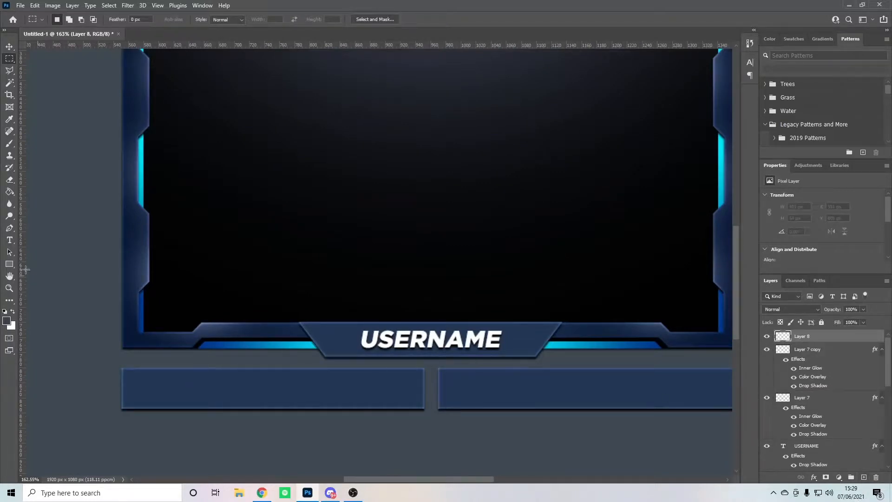
pyautogui.click(10, 240)
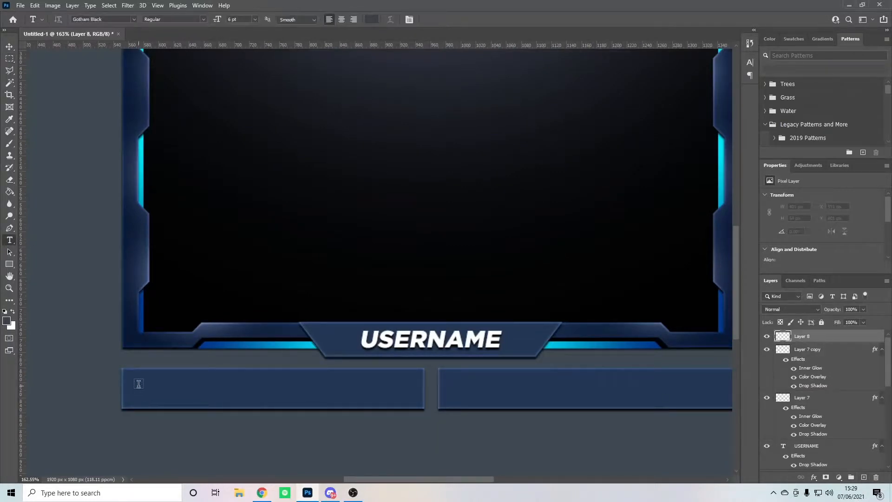
pyautogui.click(371, 19)
pyautogui.write('ffffff')
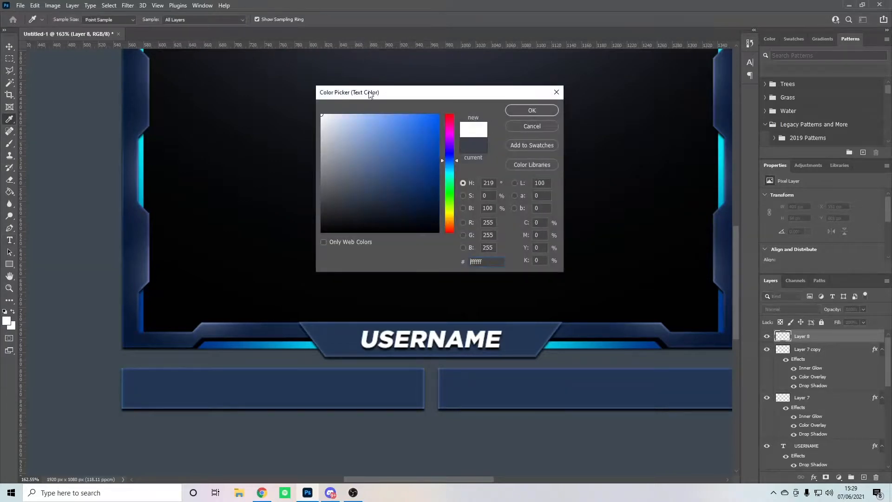
pyautogui.click(532, 110)
pyautogui.click(148, 384)
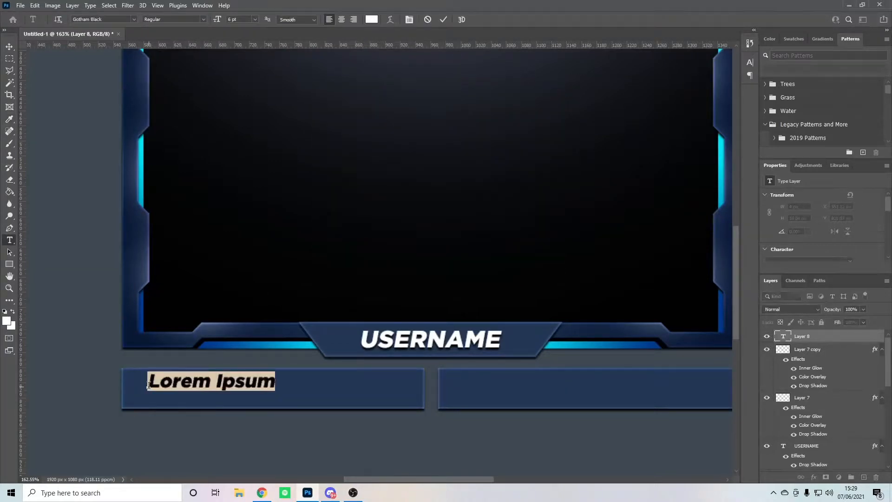
pyautogui.write('NEW')
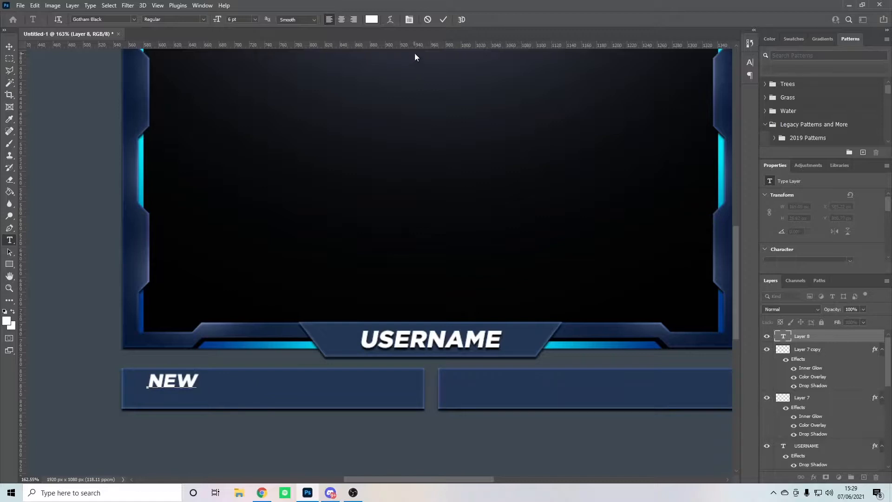
pyautogui.click(443, 19)
# Scale the NEW text down to about 69% and position it in the upper-left corner of the left bar.
pyautogui.hotkey('ctrl', 't')
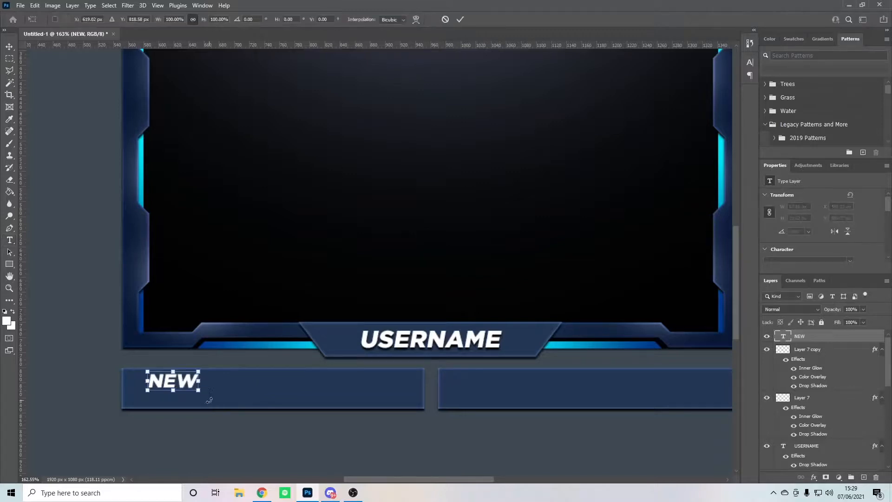
pyautogui.moveTo(201, 370); pyautogui.dragTo(160, 380)
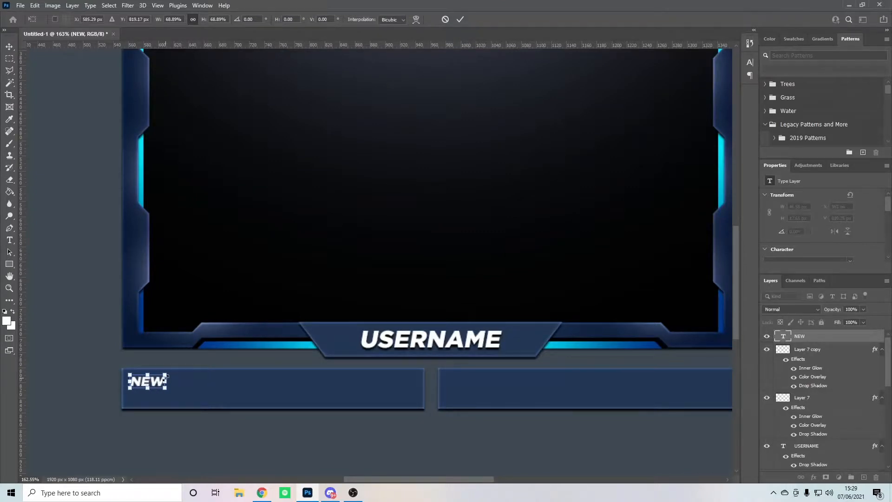
pyautogui.press('Up')
pyautogui.press('Up')
pyautogui.press('Up')
pyautogui.press('Up')
pyautogui.press('Left')
pyautogui.press('Left')
pyautogui.press('Left')
pyautogui.press('Left')
pyautogui.click(460, 19)
# Duplicate the NEW text and move the copy directly below the original, about 20 px lower.
pyautogui.hotkey('ctrl', 'j')
pyautogui.hotkey('ctrl', 't')
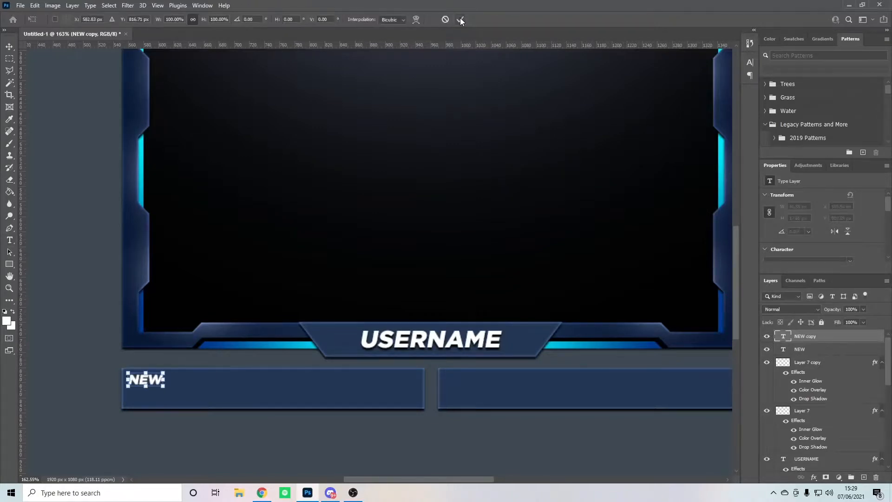
pyautogui.moveTo(154, 380)
pyautogui.mouseDown()
pyautogui.moveTo(154, 404)
pyautogui.moveTo(153, 395)
pyautogui.mouseUp()
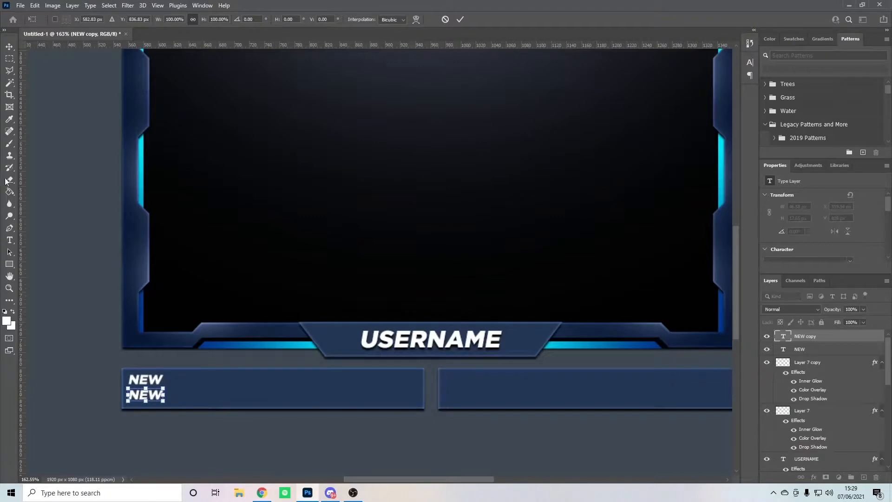
pyautogui.click(460, 20)
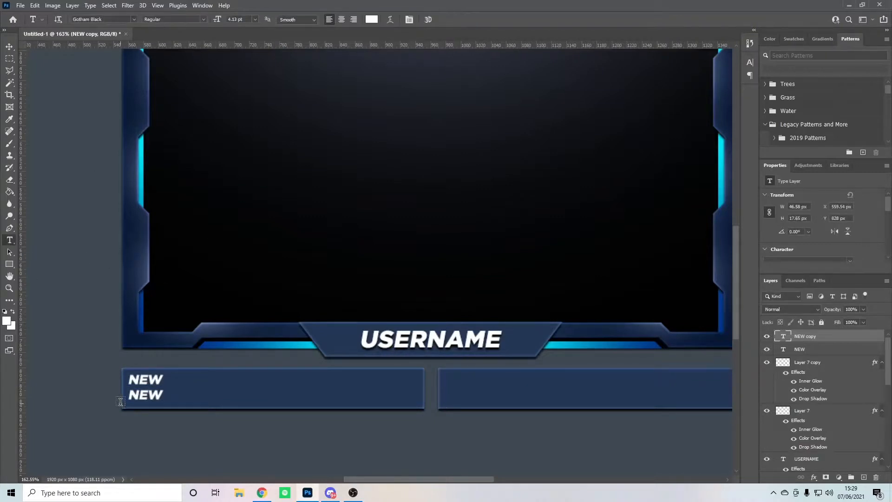
# Change the lower text line on the left bar to FOLLOWER.
pyautogui.moveTo(129, 394); pyautogui.dragTo(172, 399)
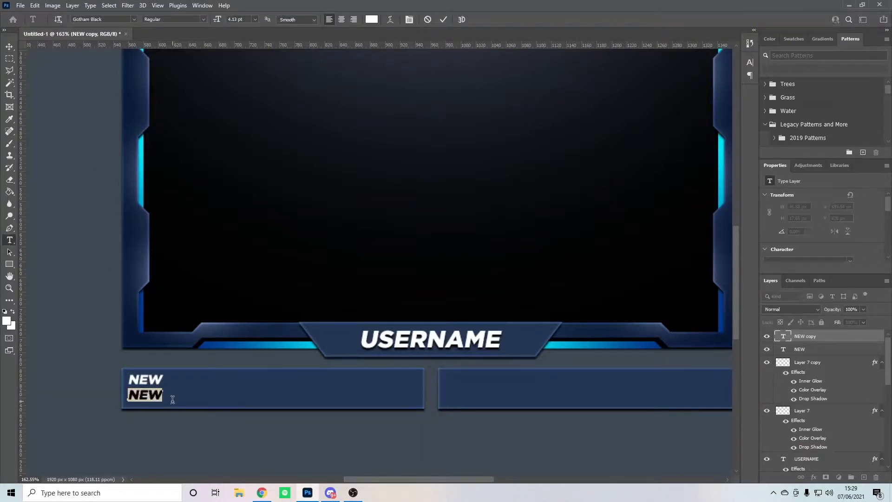
pyautogui.write('FOLLOWERT')
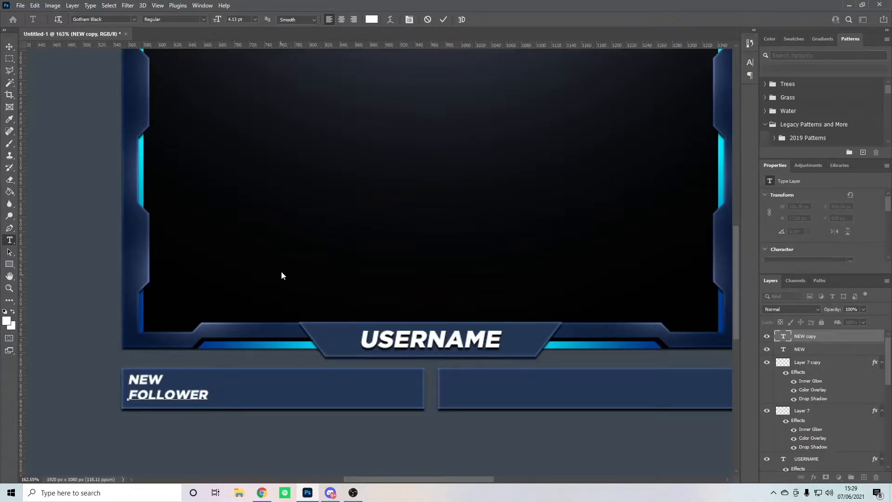
pyautogui.click(444, 19)
pyautogui.scroll(2, 432, 232)
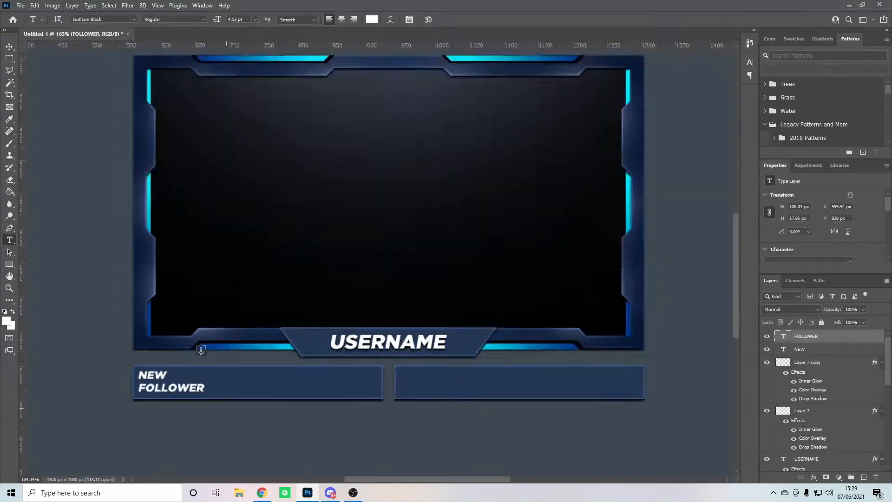
pyautogui.click(827, 350)
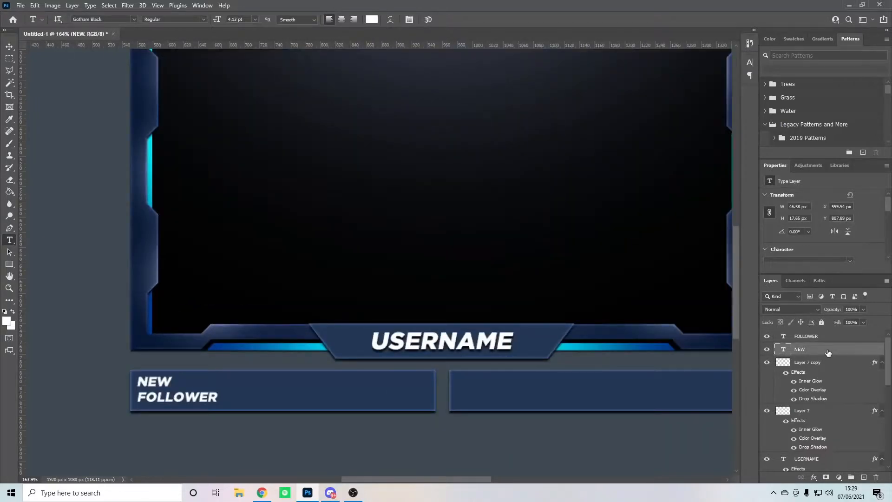
pyautogui.doubleClick(828, 352)
pyautogui.click(448, 395)
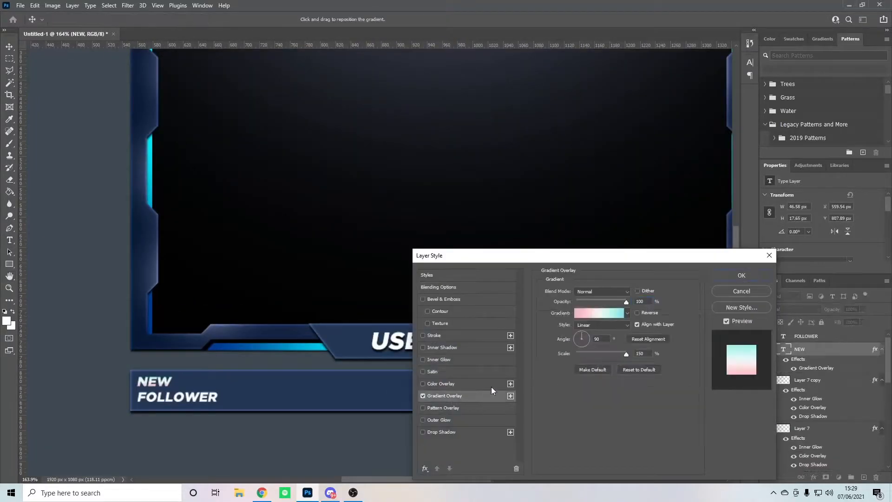
pyautogui.click(590, 310)
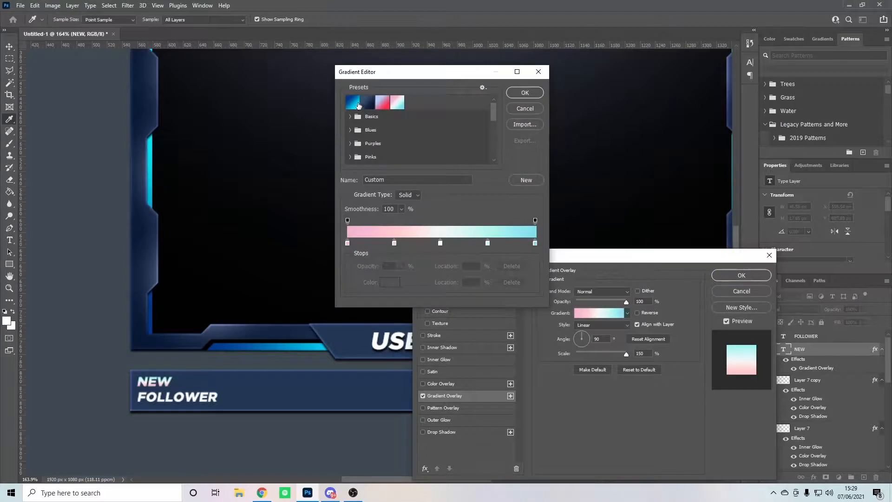
pyautogui.click(358, 105)
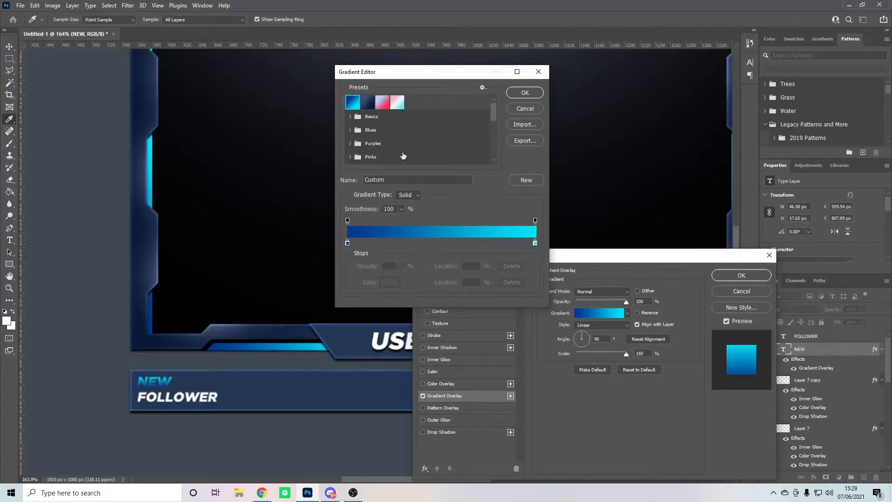
pyautogui.click(506, 111)
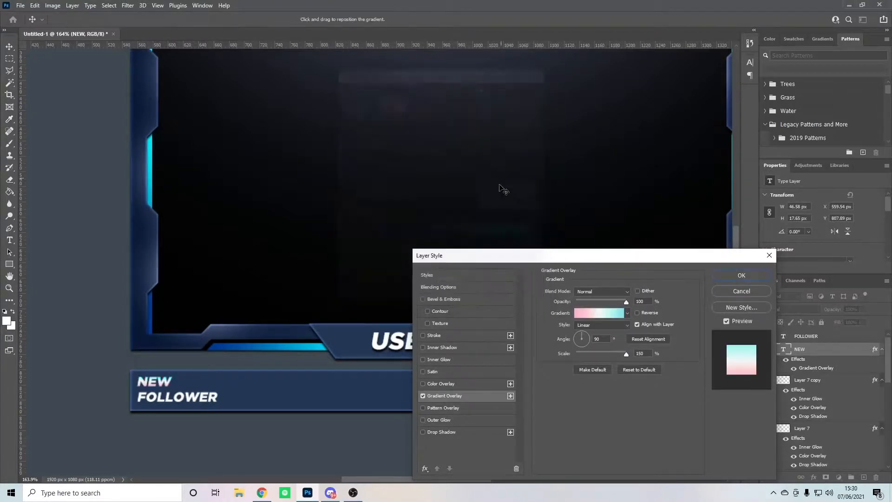
pyautogui.click(745, 291)
# Group the NEW and FOLLOWER text layers as "New follower" and add a Drop Shadow to the group.
pyautogui.scroll(-3, 205, 344)
pyautogui.scroll(3, 211, 366)
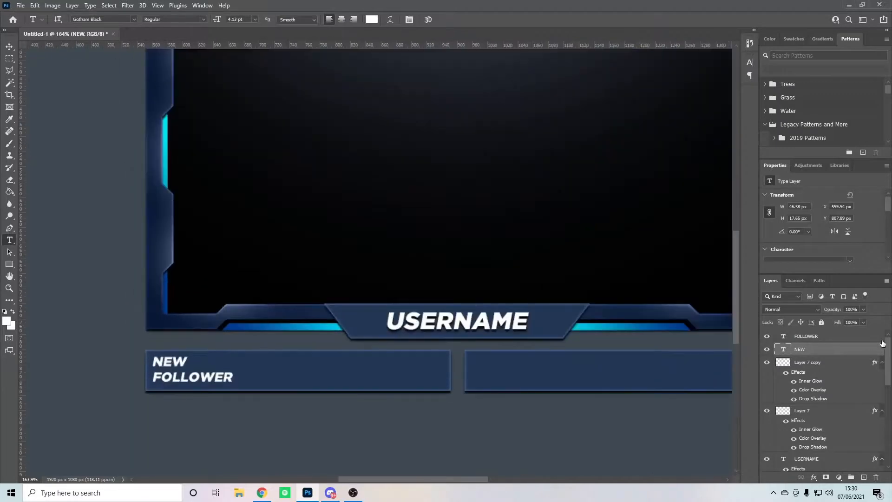
pyautogui.keyDown('shift'); pyautogui.click(834, 337); pyautogui.keyUp('shift')
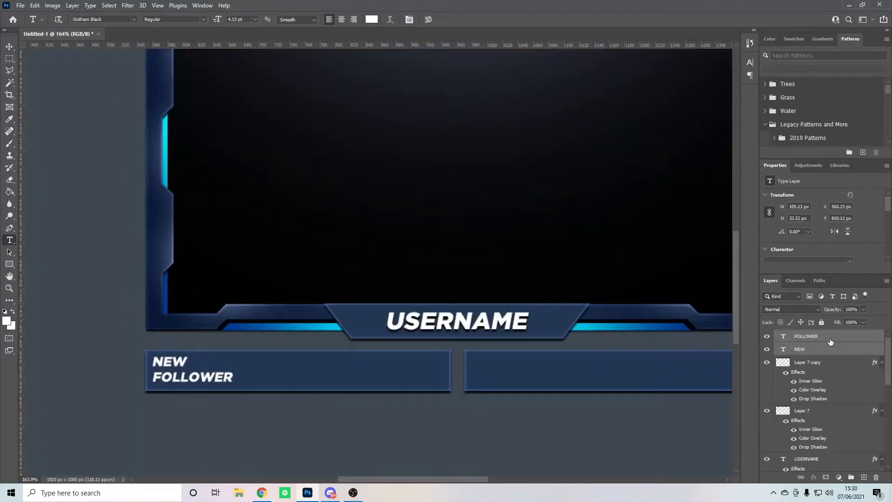
pyautogui.hotkey('ctrl', 'g')
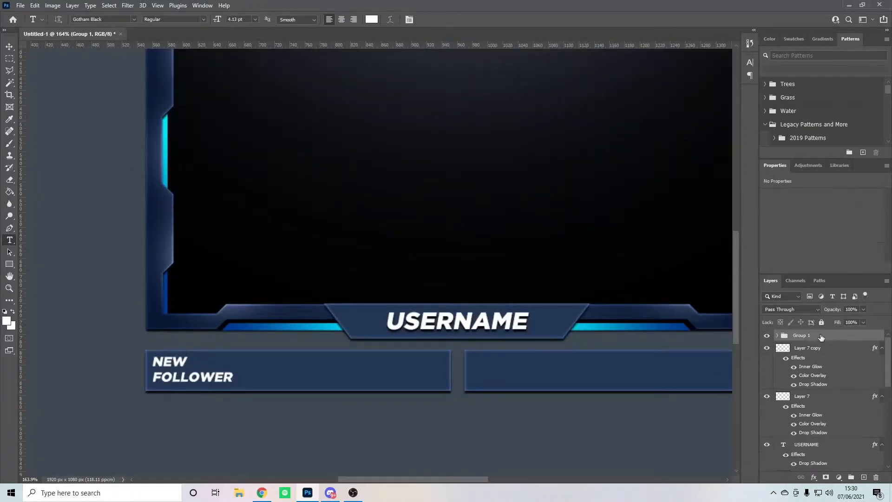
pyautogui.doubleClick(801, 334)
pyautogui.write('New follower')
pyautogui.press('Return')
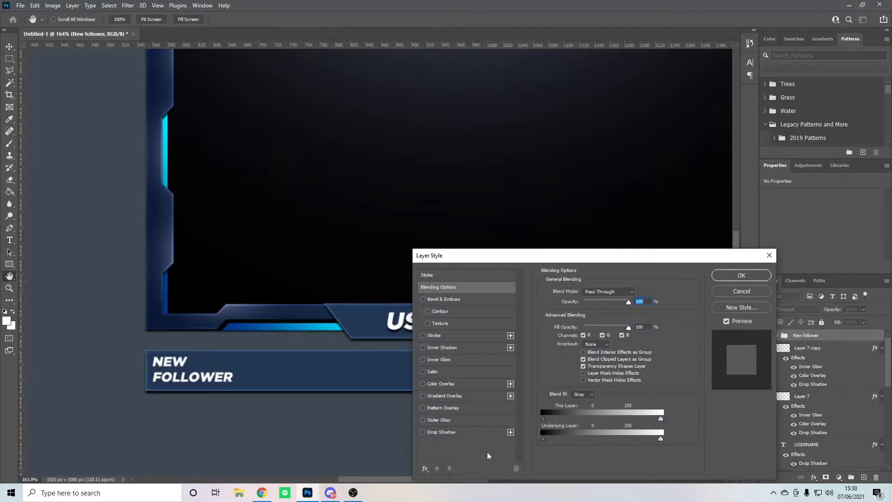
pyautogui.click(440, 432)
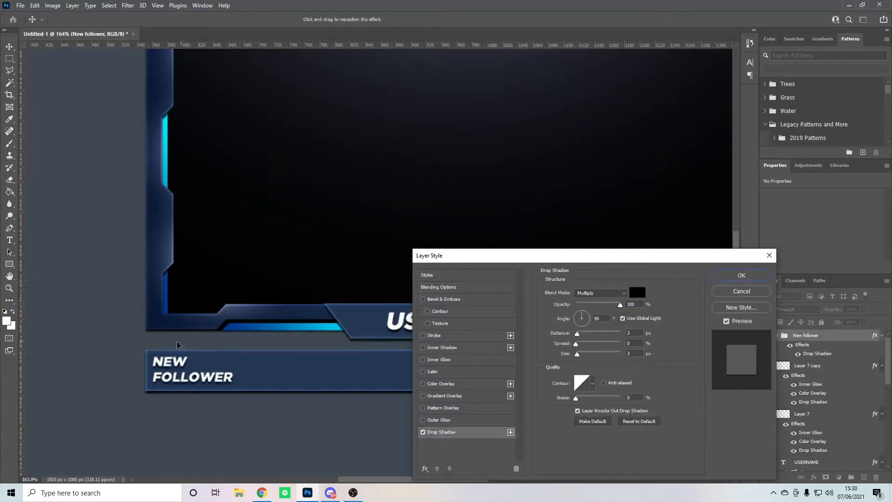
pyautogui.click(741, 275)
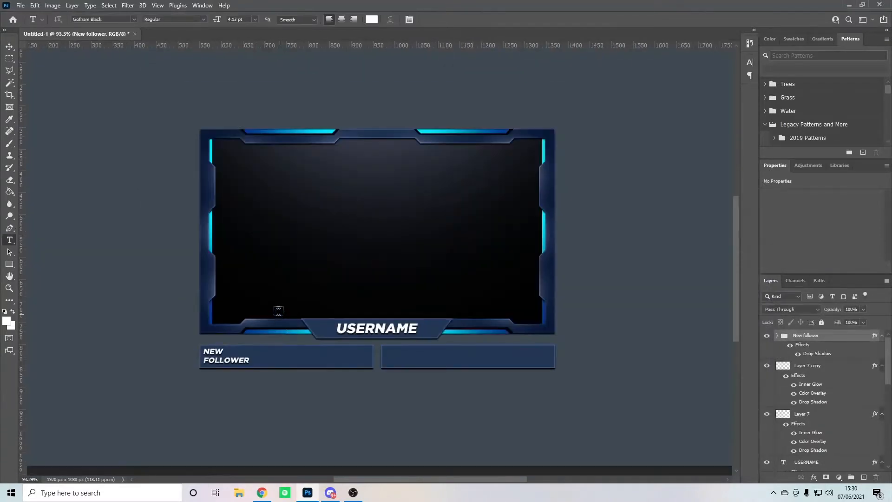
# Duplicate the New follower group and move the copy to the right end of the right bar.
pyautogui.scroll(-1, 237, 330)
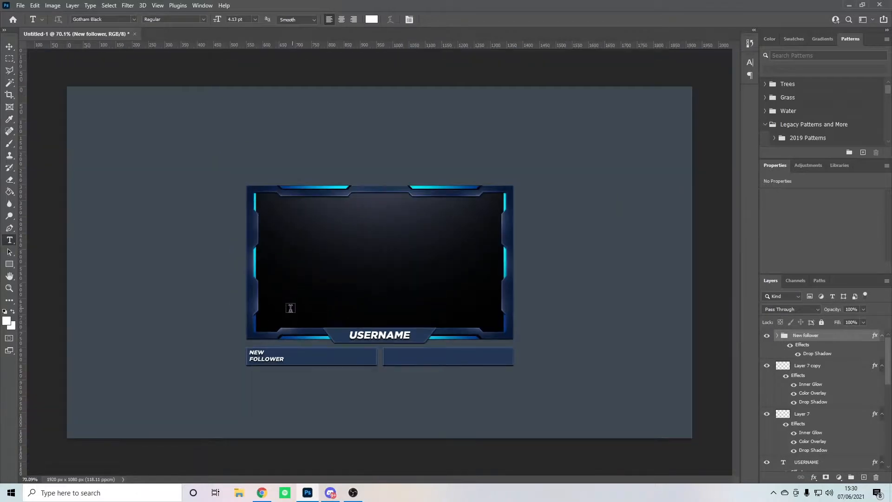
pyautogui.scroll(3, 328, 323)
pyautogui.scroll(-2, 328, 323)
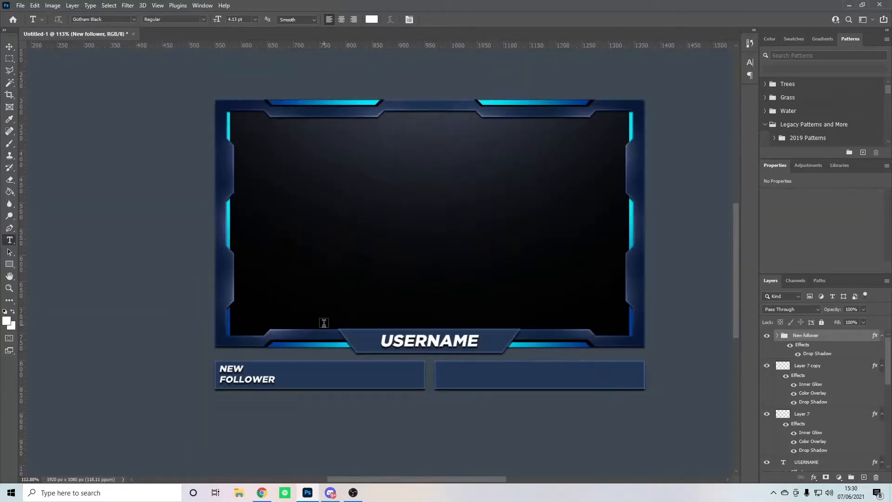
pyautogui.hotkey('ctrl', 'j')
pyautogui.hotkey('ctrl', 't')
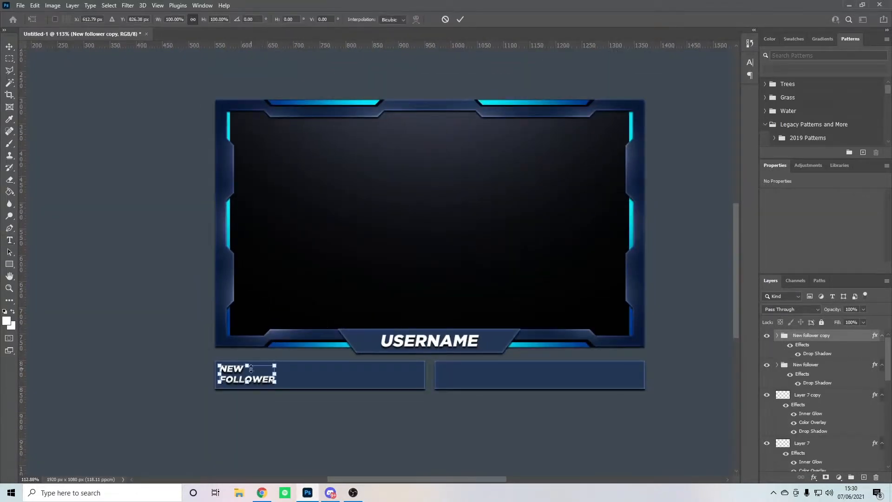
pyautogui.moveTo(263, 374); pyautogui.dragTo(621, 368)
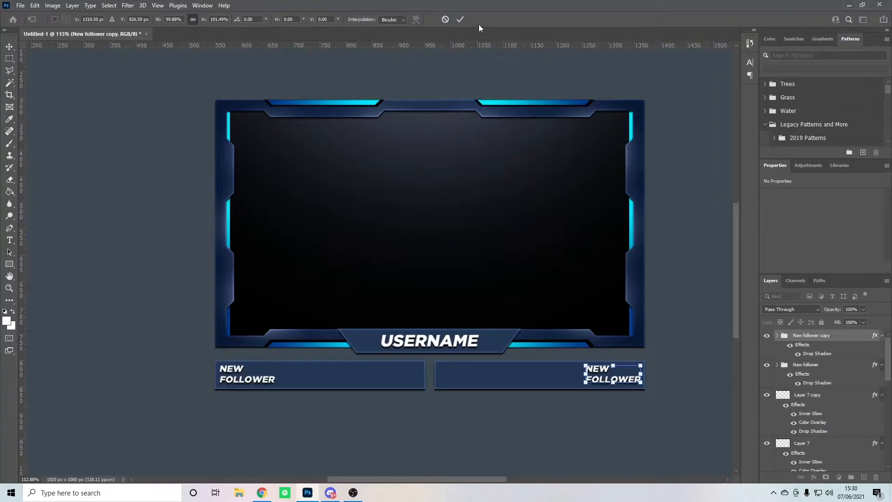
pyautogui.click(459, 20)
# Rename the duplicated text group as "New sub".
pyautogui.scroll(6, 709, 396)
pyautogui.scroll(10, 629, 341)
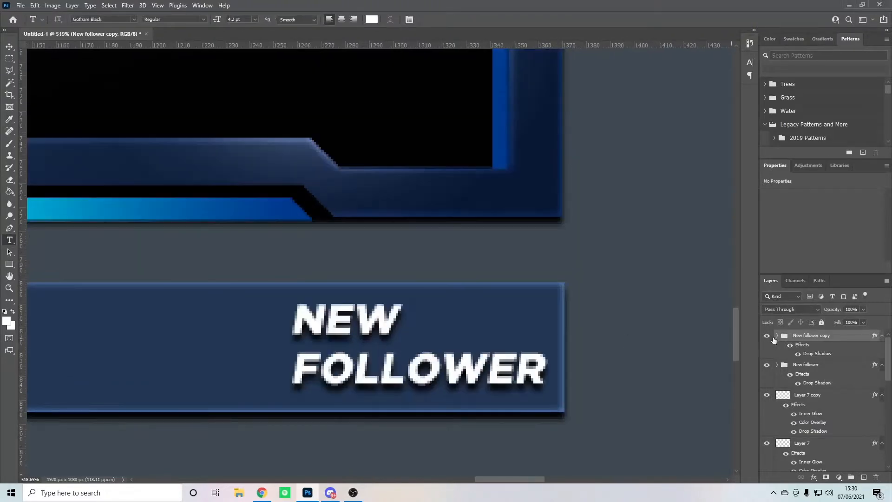
pyautogui.doubleClick(809, 335)
pyautogui.write('New sub')
pyautogui.press('Return')
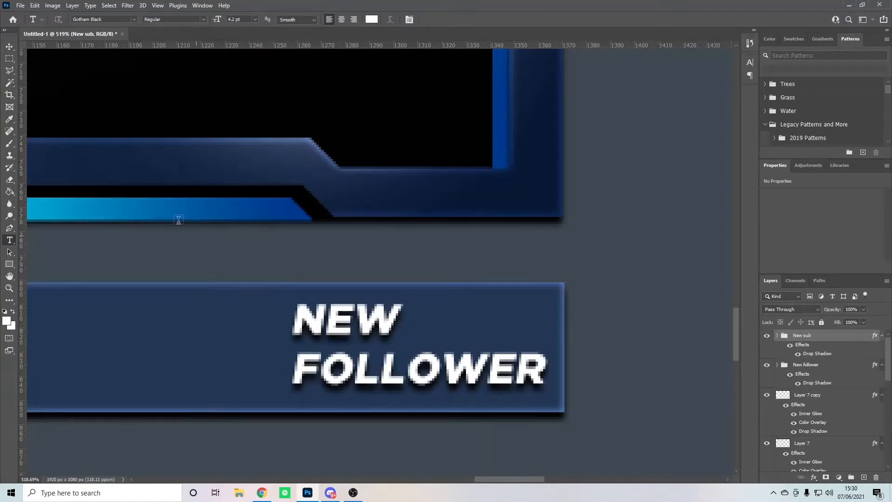
# Move the NEW text on the right bar horizontally toward the bar's right edge.
pyautogui.click(10, 46)
pyautogui.click(309, 321)
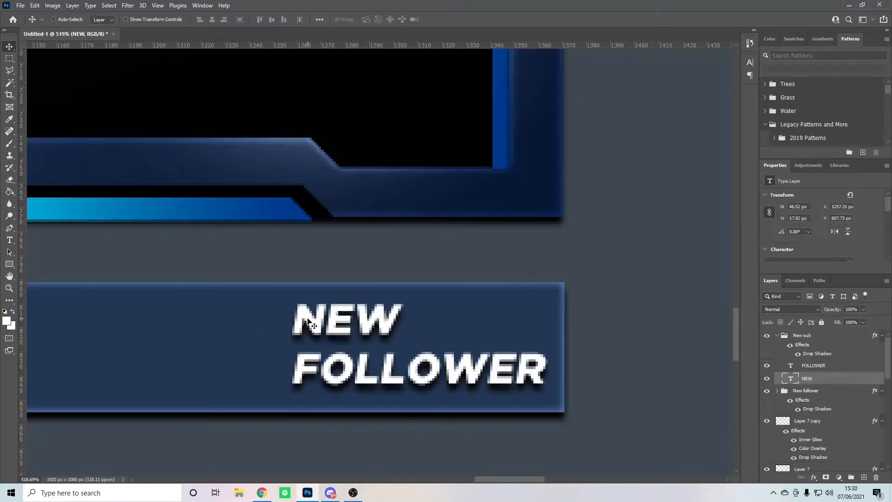
pyautogui.hotkey('ctrl', 't')
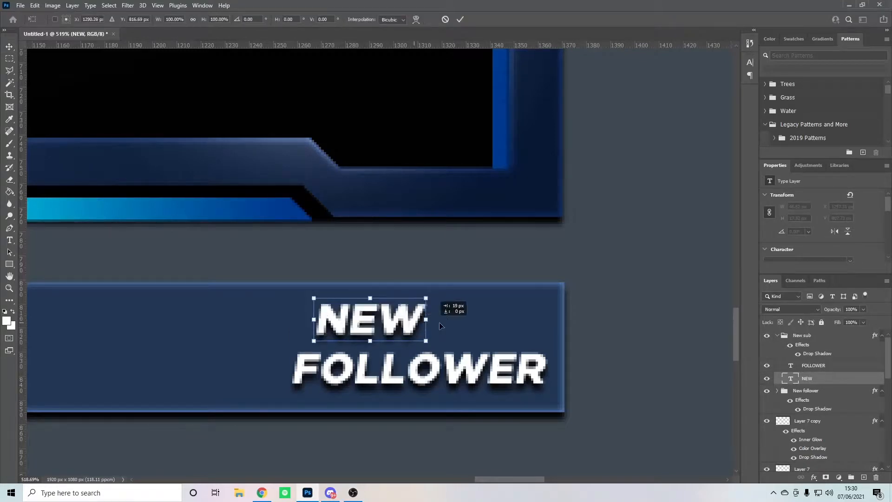